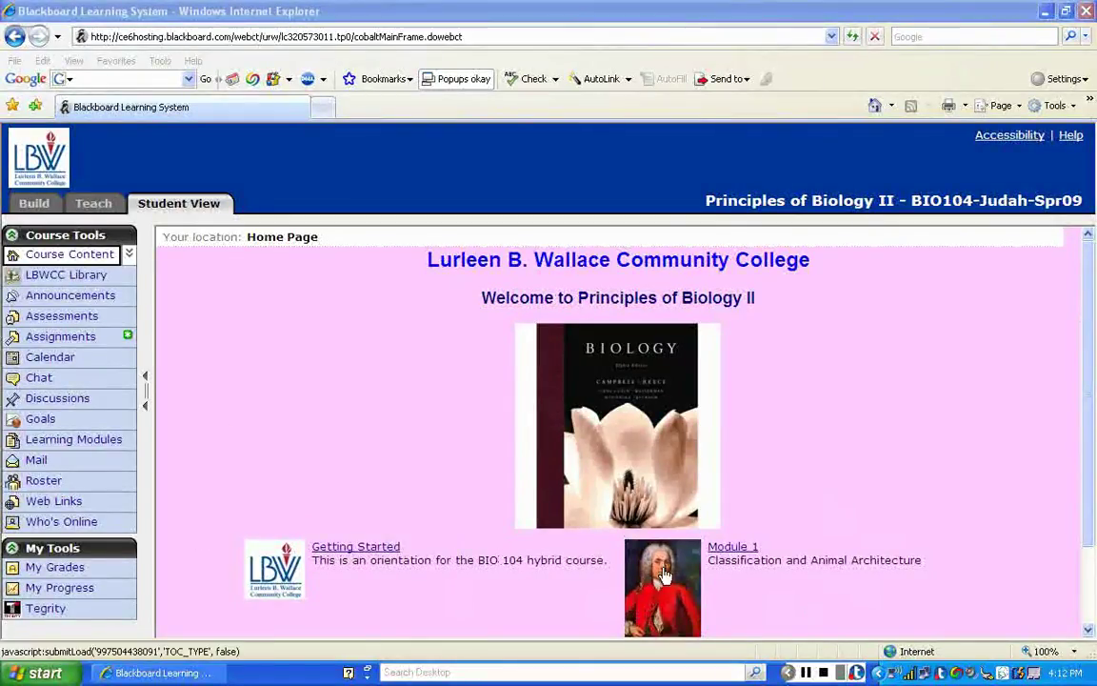
# - Look over the course home page, from the course tools to the module links and the instructor's contact details
pyautogui.scroll(-2, 1092, 555)
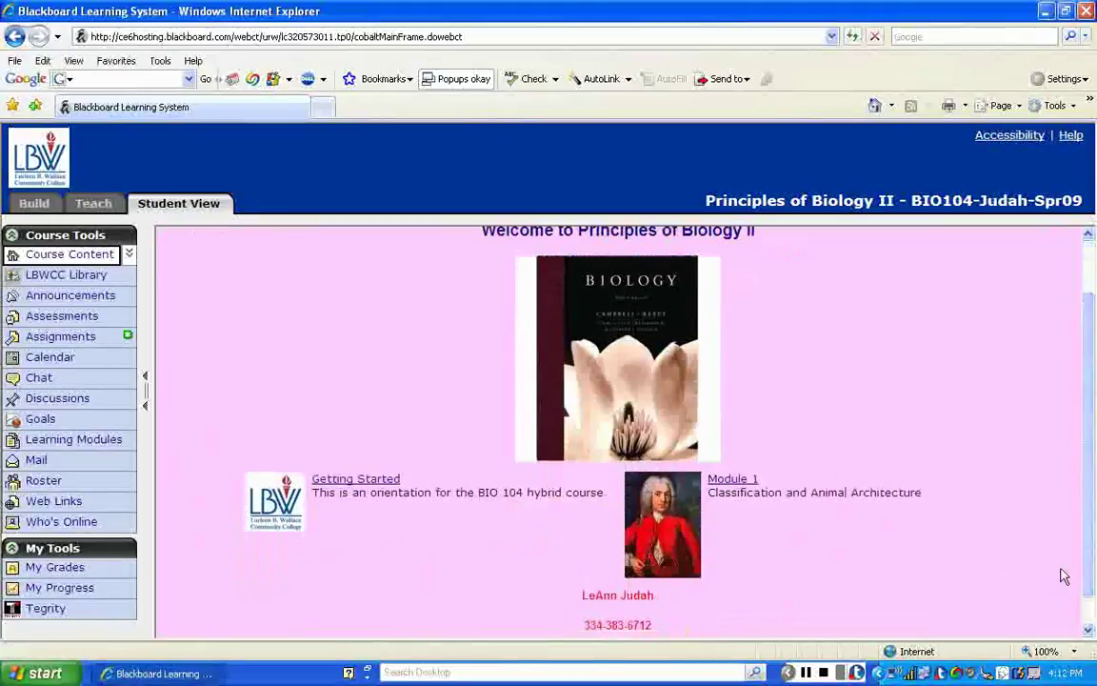
pyautogui.scroll(-1, 1092, 533)
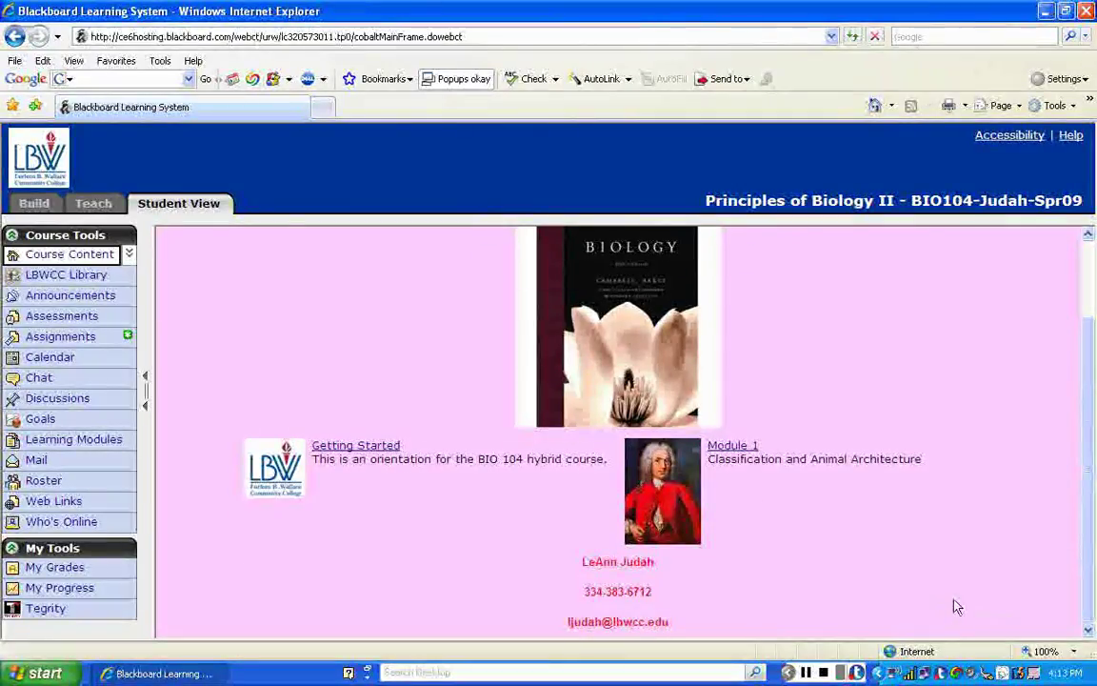
pyautogui.scroll(2, 982, 586)
pyautogui.scroll(-1, 984, 588)
pyautogui.scroll(1, 983, 588)
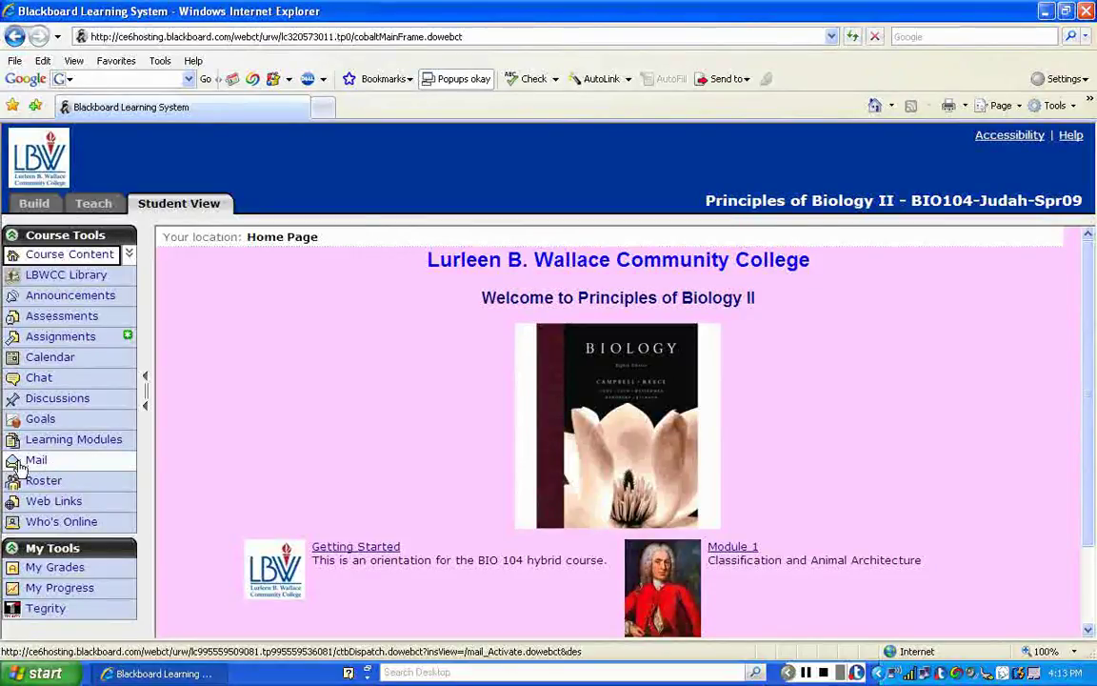
pyautogui.scroll(-2, 326, 414)
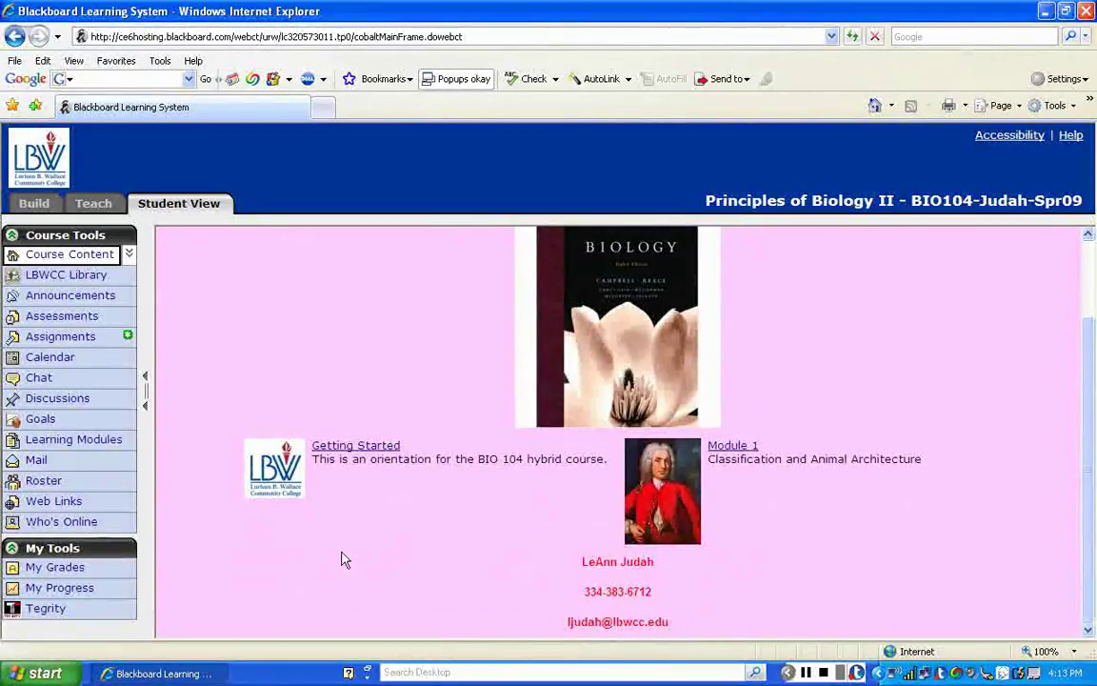
pyautogui.scroll(2, 407, 544)
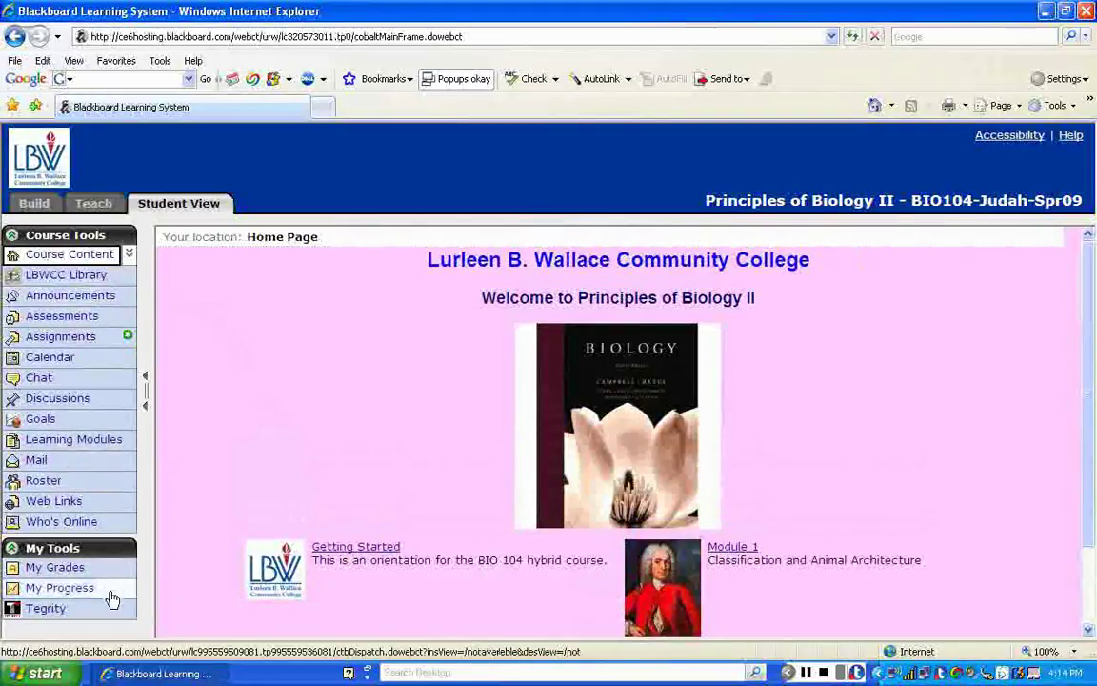
# - Open the LBWCC Library page, review its resources and library hours, and return to the course home page
pyautogui.click(105, 276)
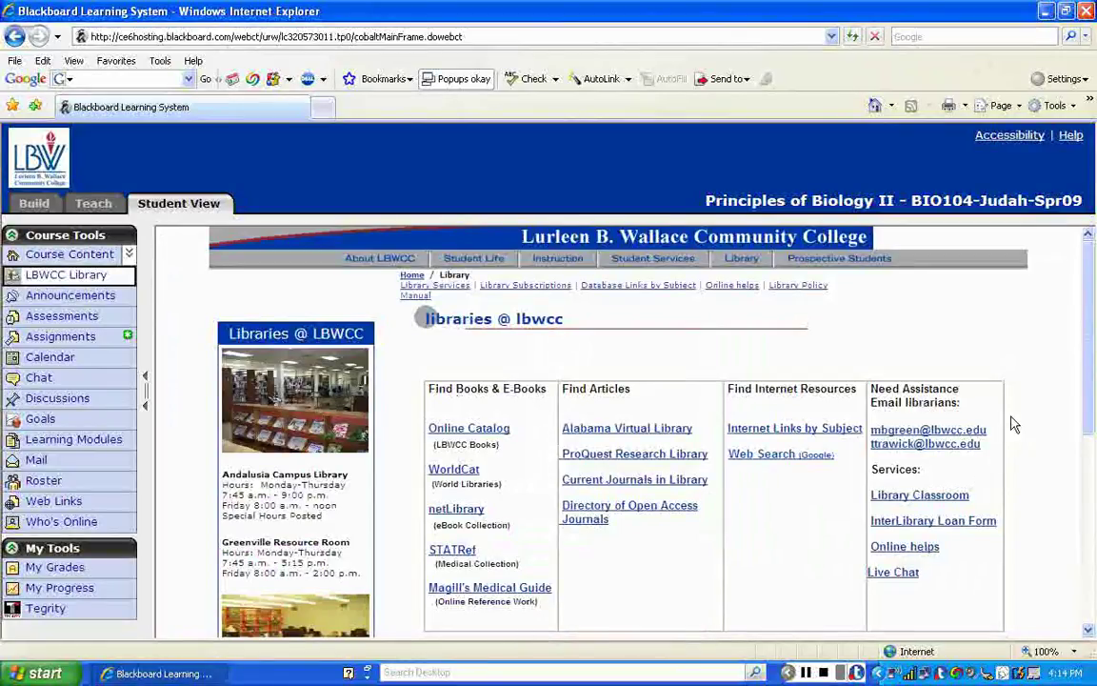
pyautogui.scroll(-1, 1009, 419)
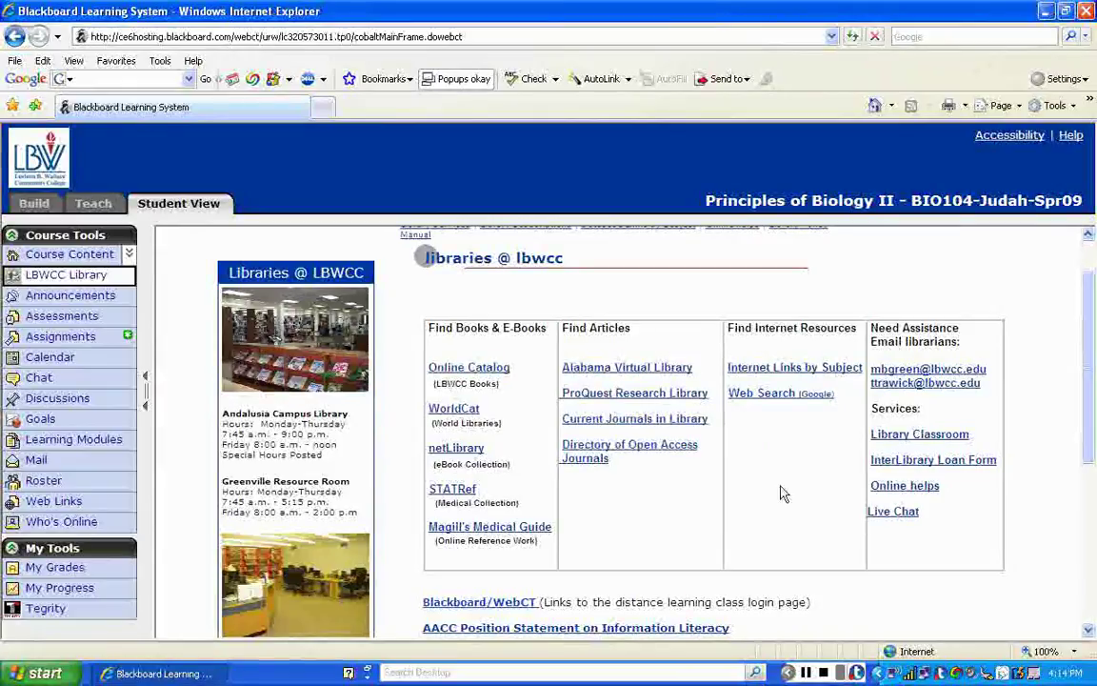
pyautogui.scroll(-4, 779, 488)
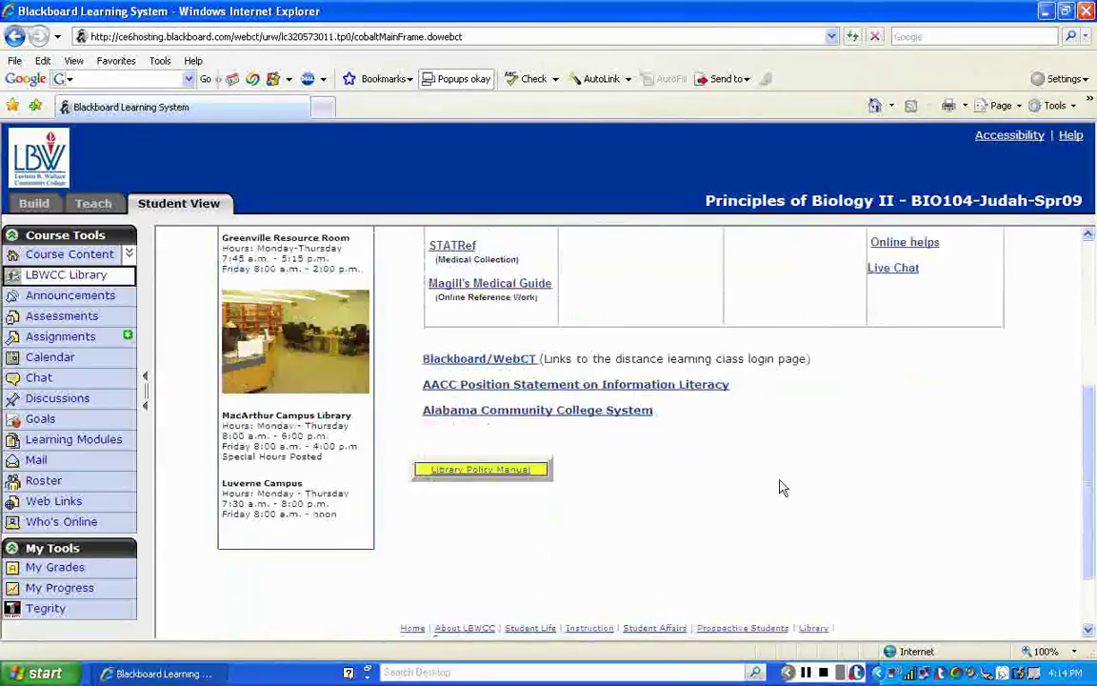
pyautogui.scroll(4, 779, 488)
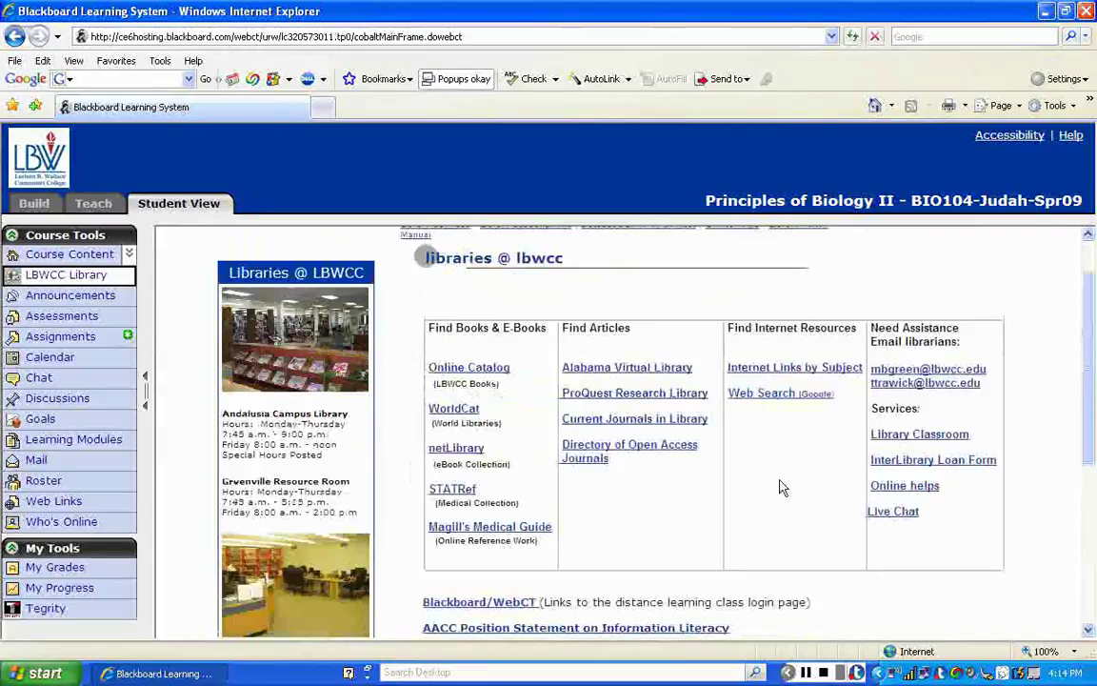
pyautogui.scroll(1, 779, 488)
pyautogui.click(40, 257)
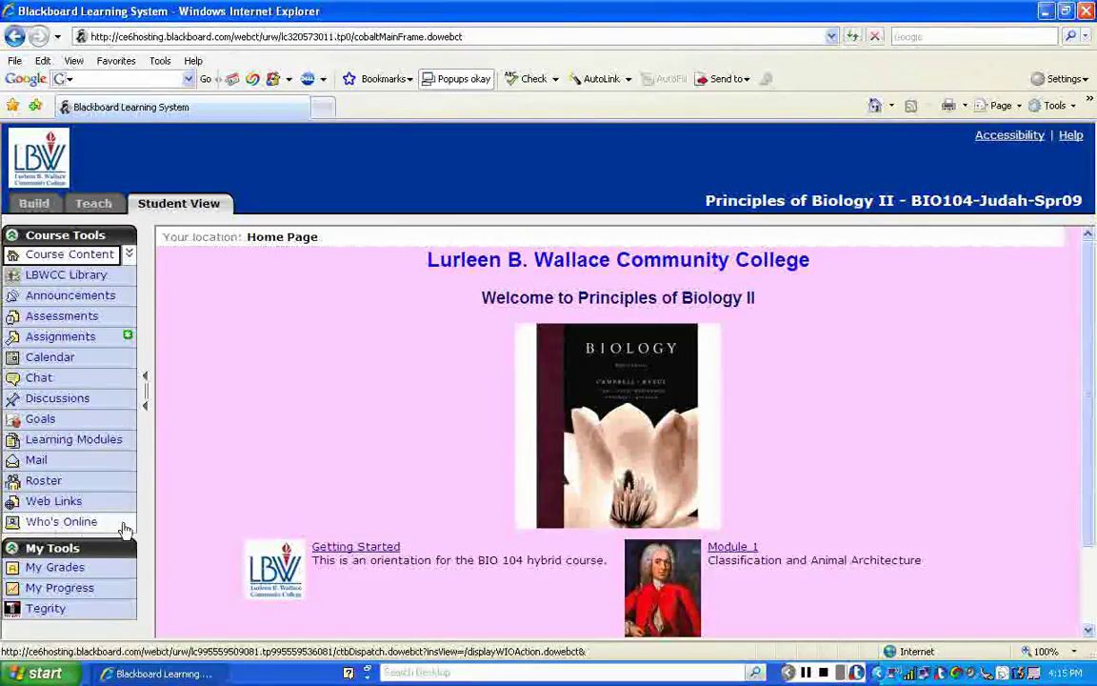
# - View who is online in the course, and open the Common Room chat and close its window again
pyautogui.click(81, 522)
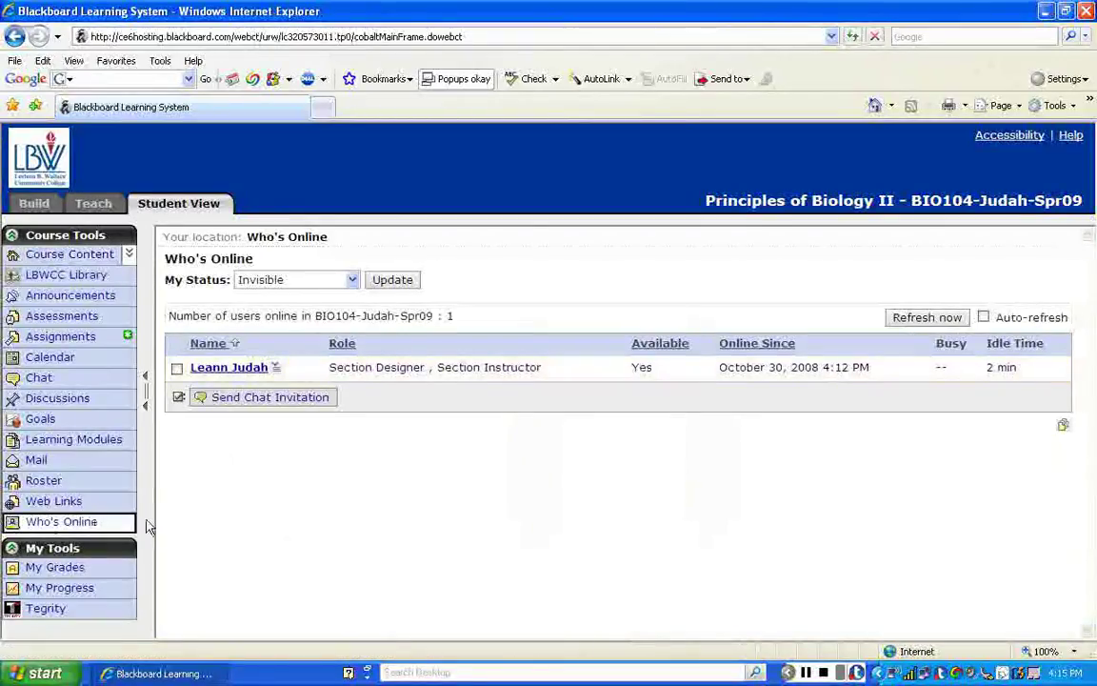
pyautogui.click(42, 378)
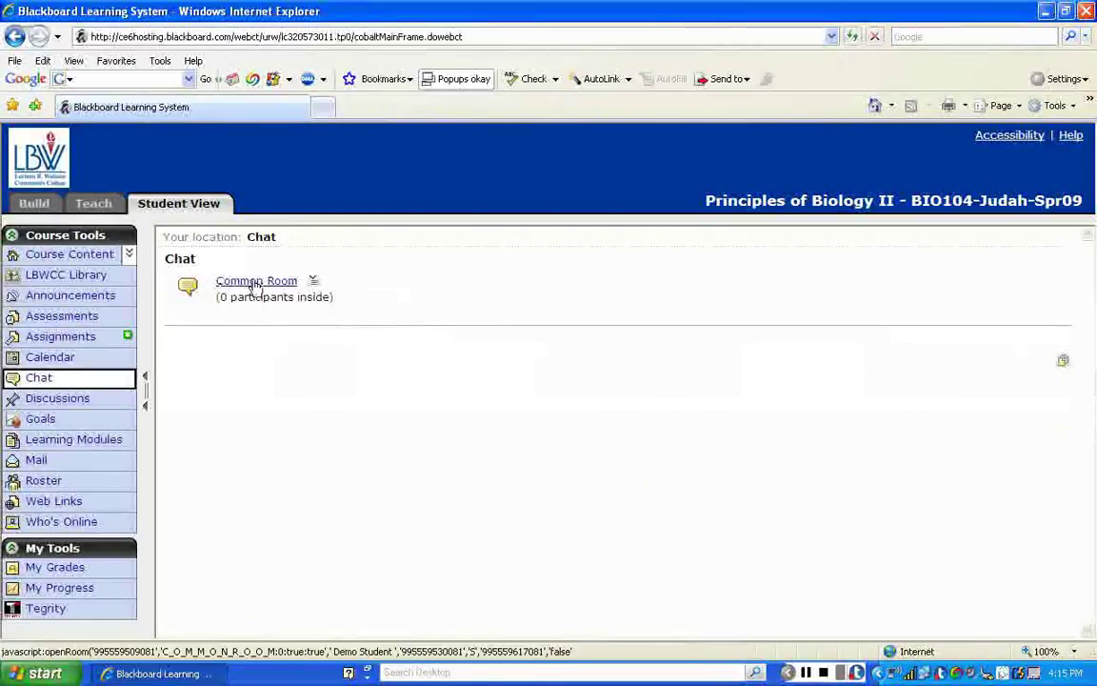
pyautogui.click(255, 285)
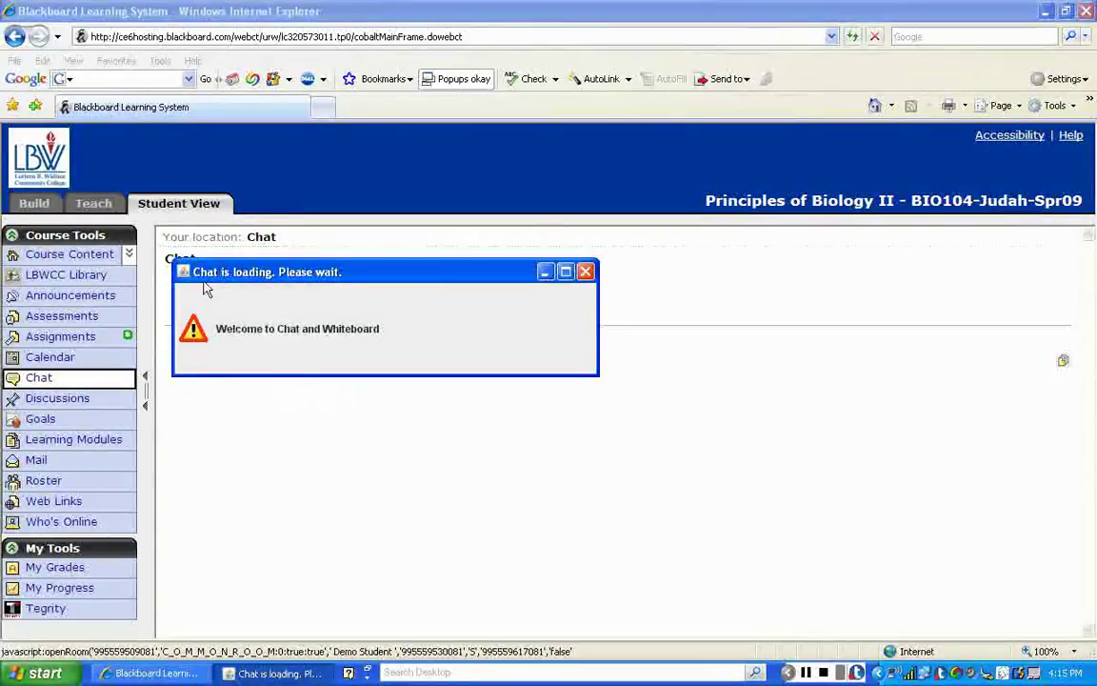
pyautogui.moveTo(277, 274); pyautogui.dragTo(299, 365)
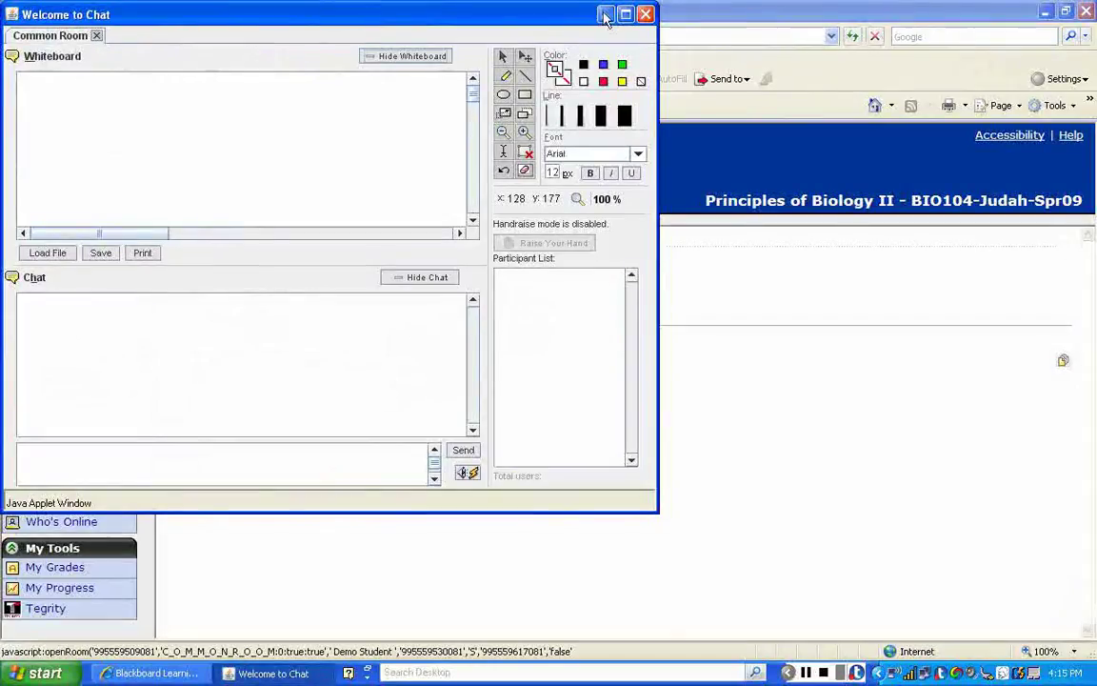
pyautogui.click(646, 16)
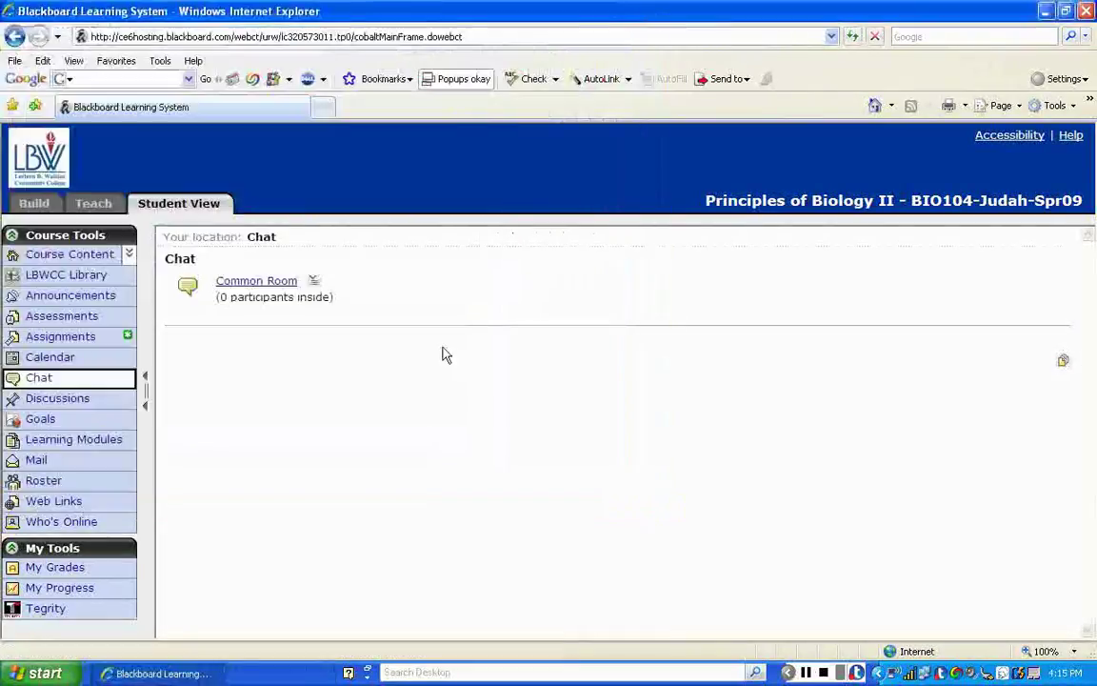
# - View the course's discussion topics, starting from and returning to the course home page
pyautogui.click(105, 254)
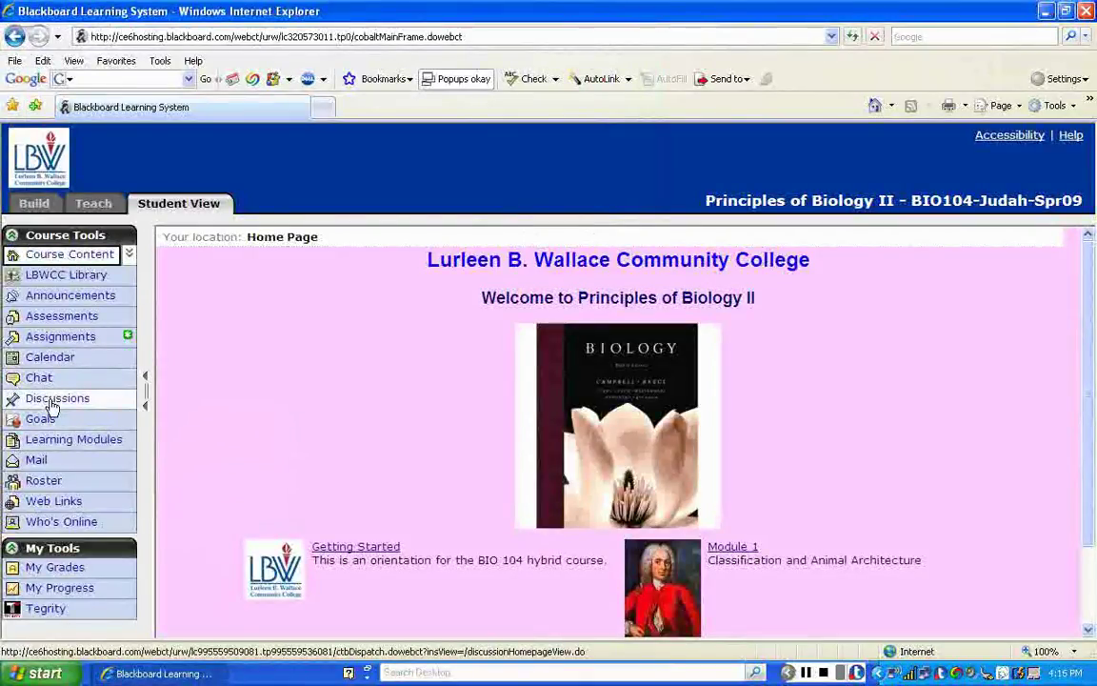
pyautogui.click(53, 404)
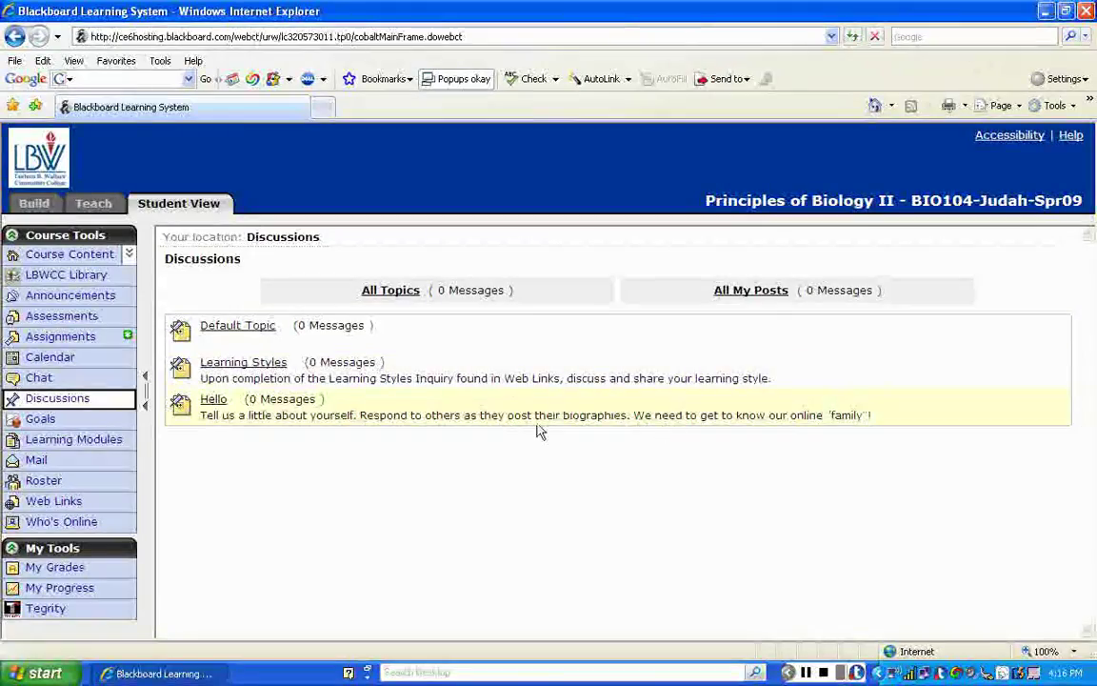
pyautogui.click(73, 263)
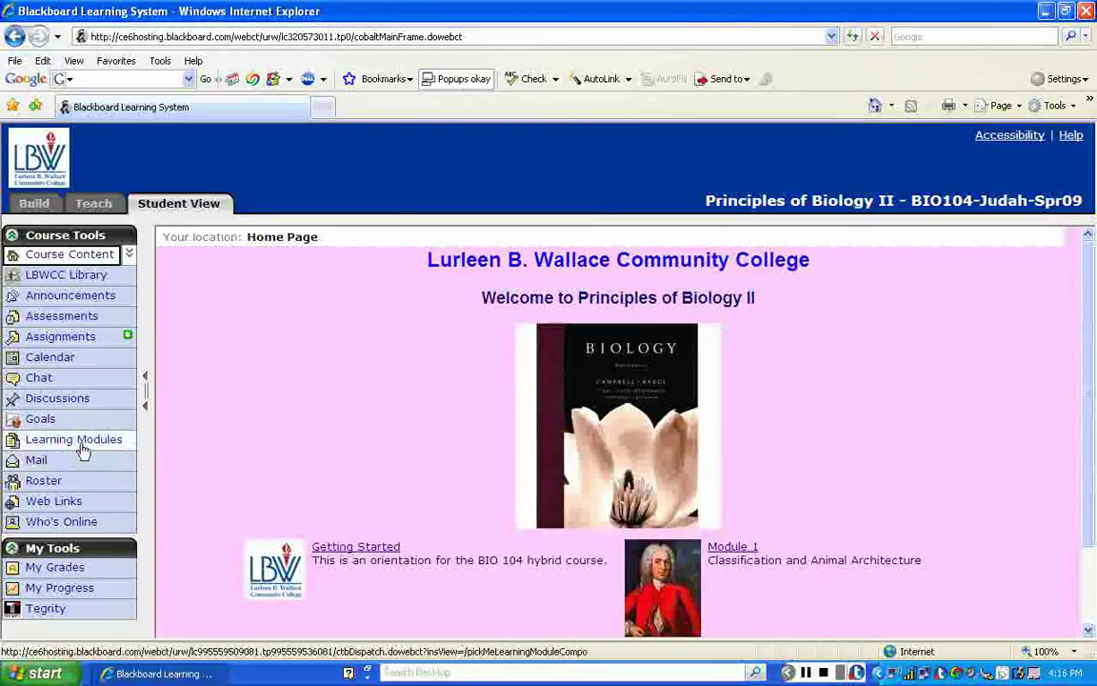
# - View the module links on the home page and the full Learning Modules list, and return to the home page
pyautogui.scroll(-2, 338, 475)
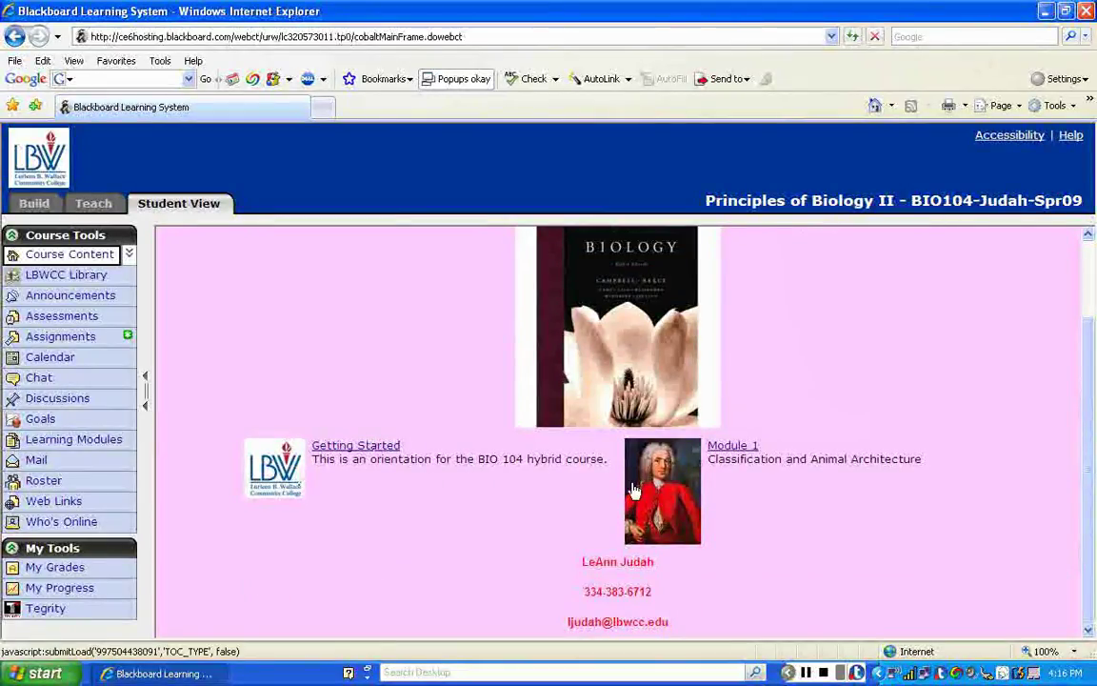
pyautogui.click(53, 441)
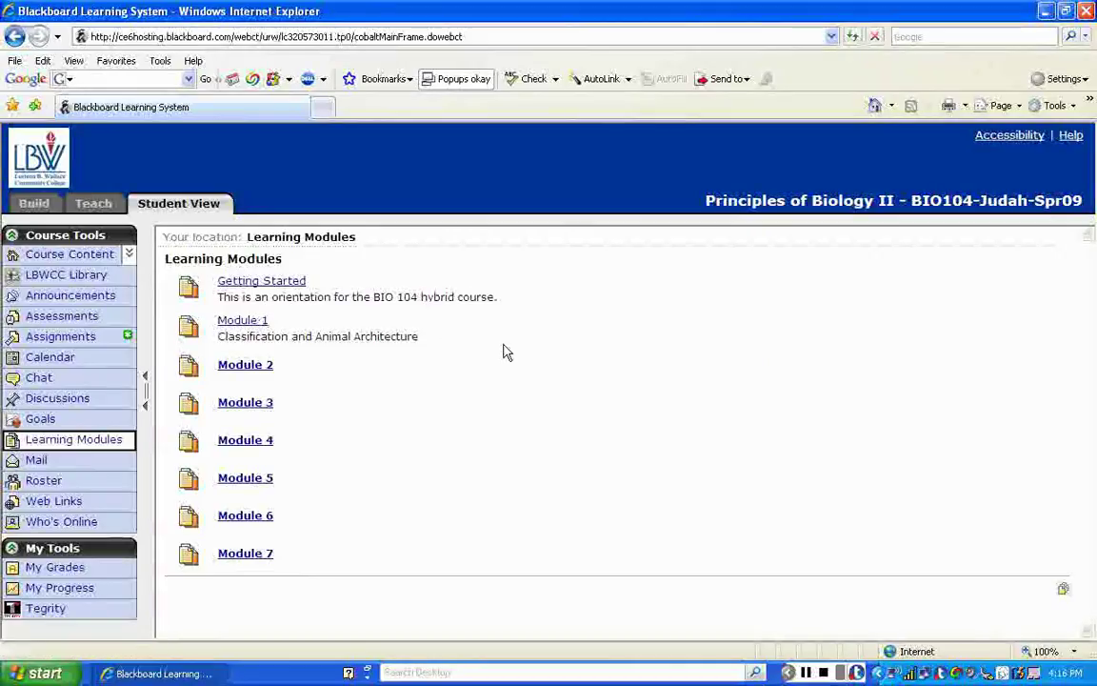
pyautogui.click(107, 255)
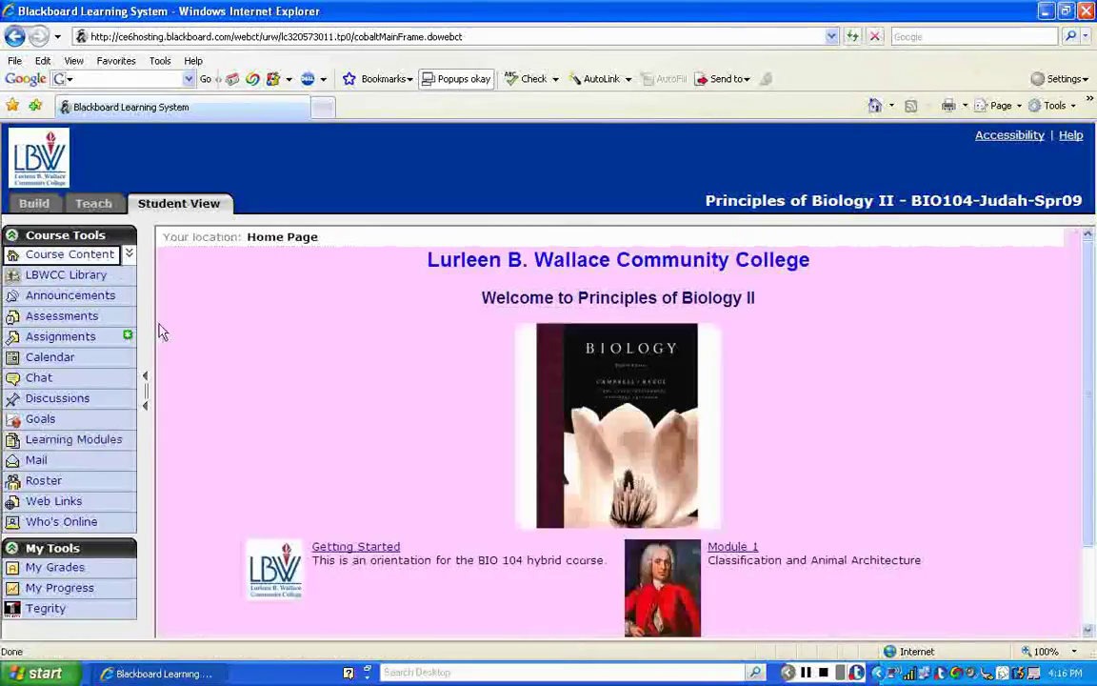
# - Create a new course mail message and add the instructor as its To recipient from the recipient list
pyautogui.click(38, 460)
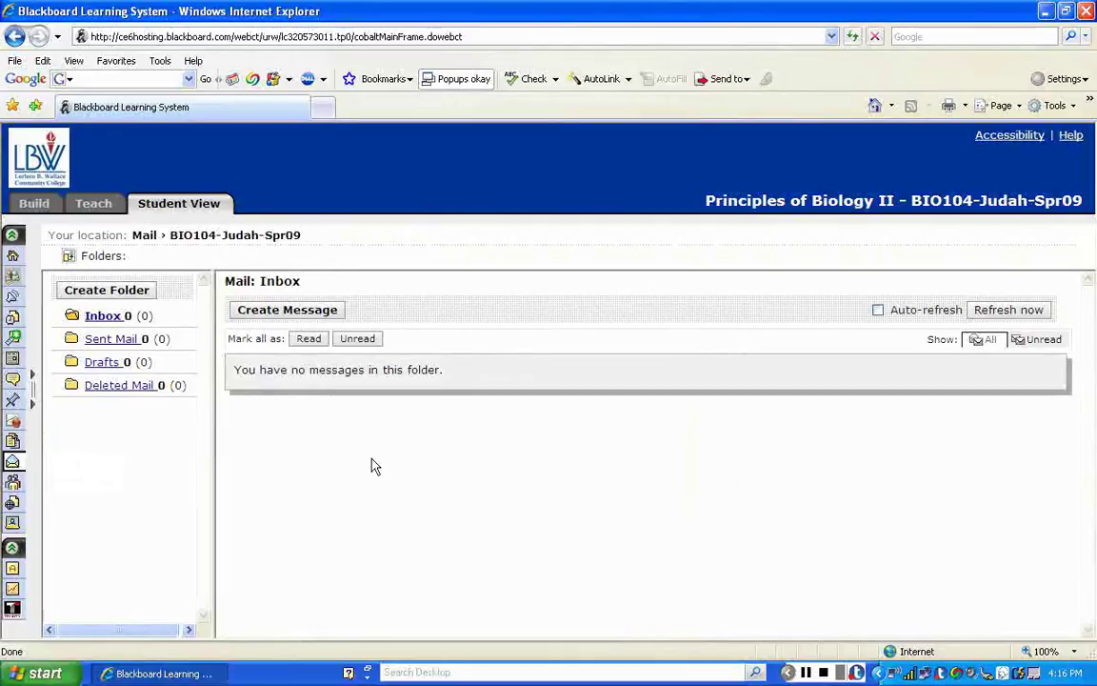
pyautogui.click(288, 311)
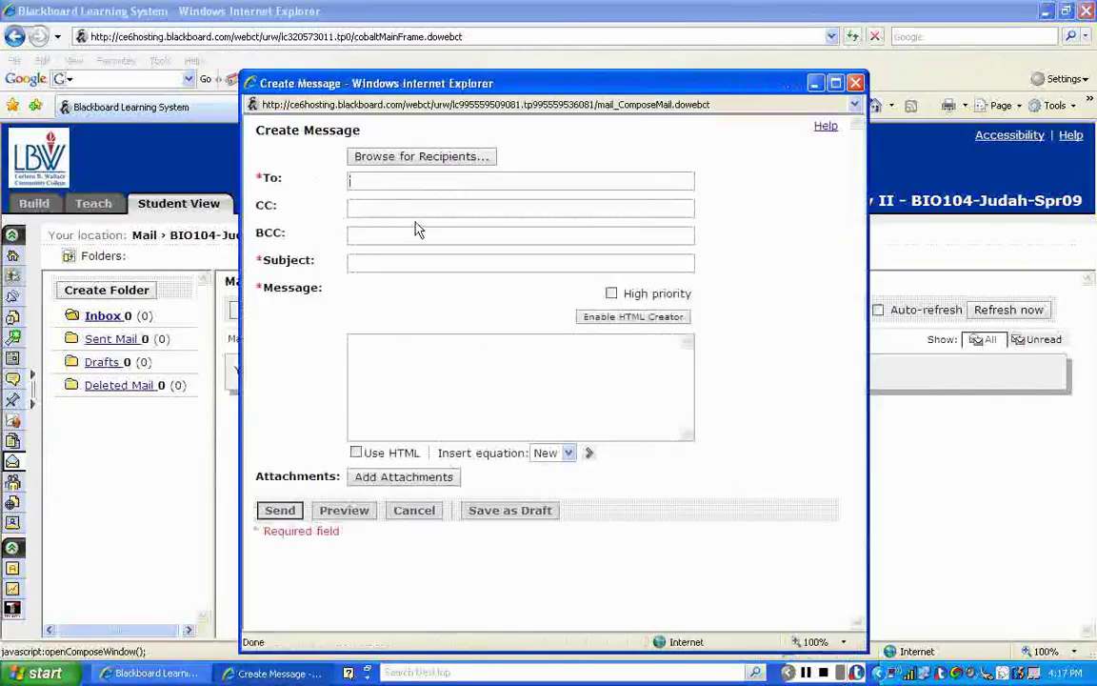
pyautogui.click(424, 158)
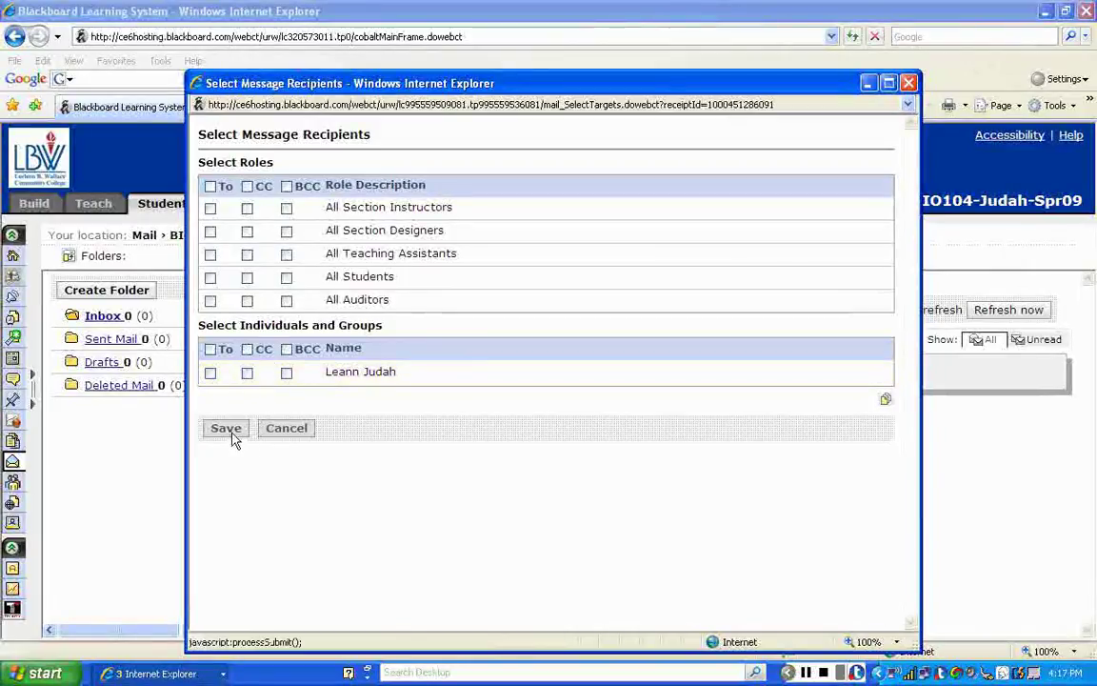
pyautogui.click(210, 372)
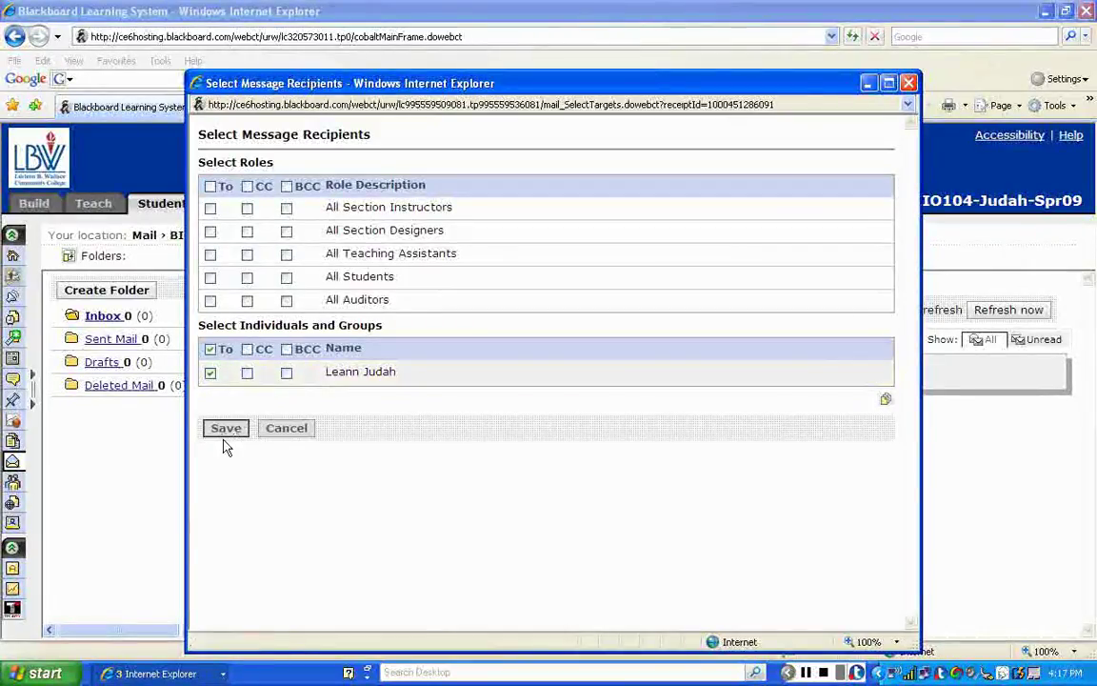
pyautogui.click(225, 428)
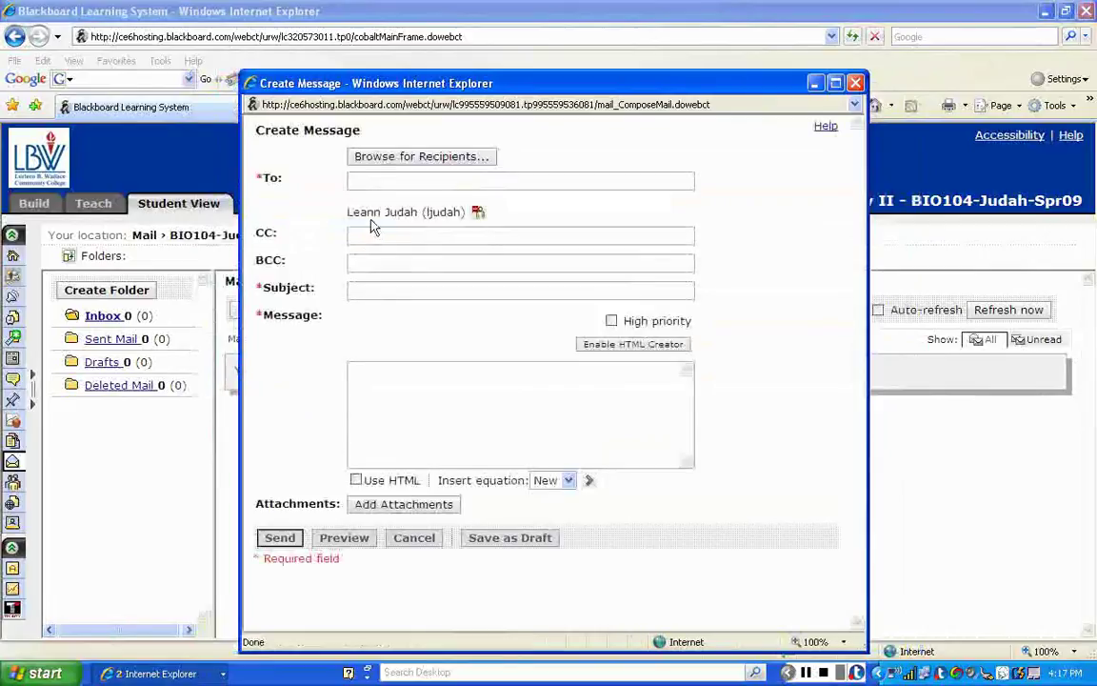
pyautogui.click(401, 179)
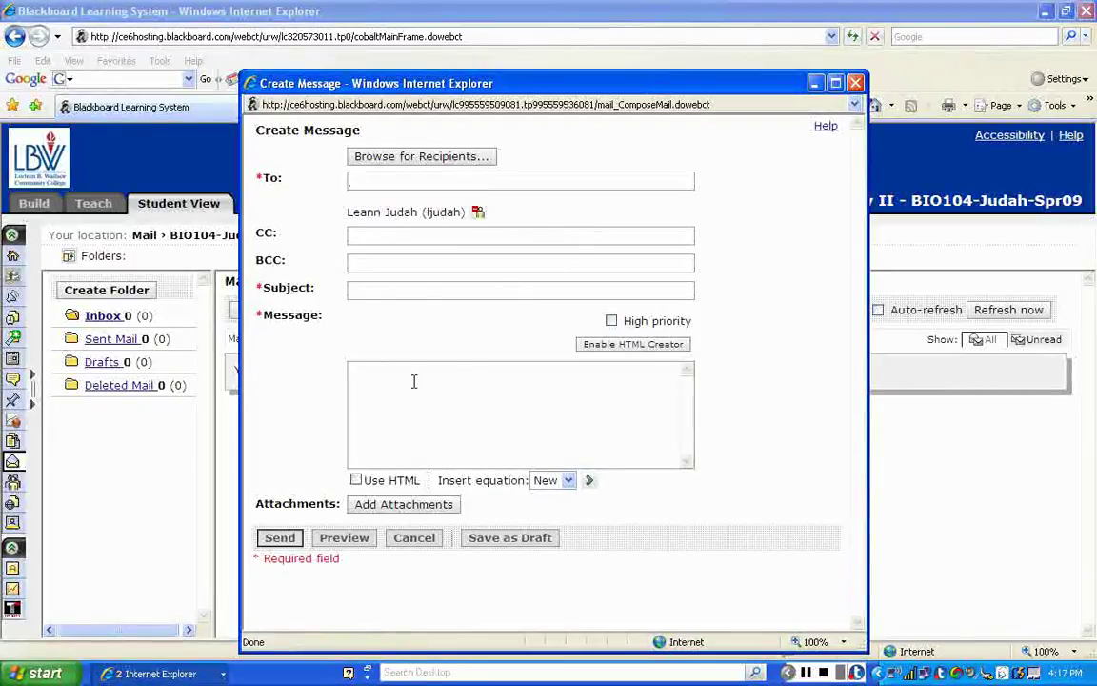
# - Start adding an attachment from My Computer and browse to the My Documents folder
pyautogui.click(408, 507)
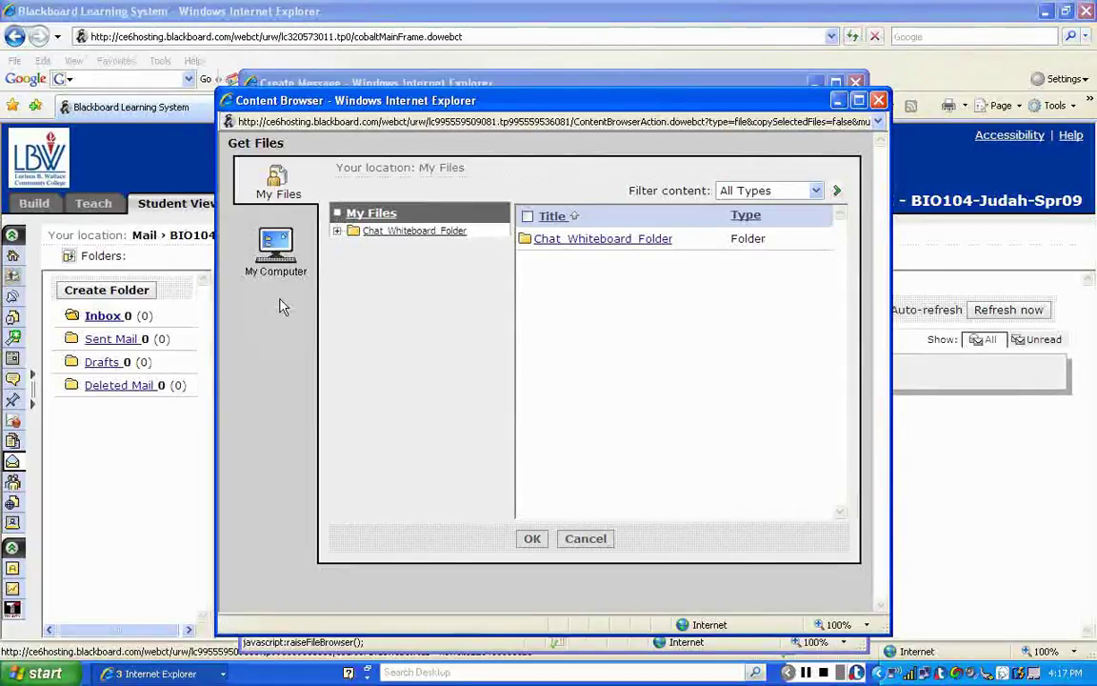
pyautogui.click(275, 249)
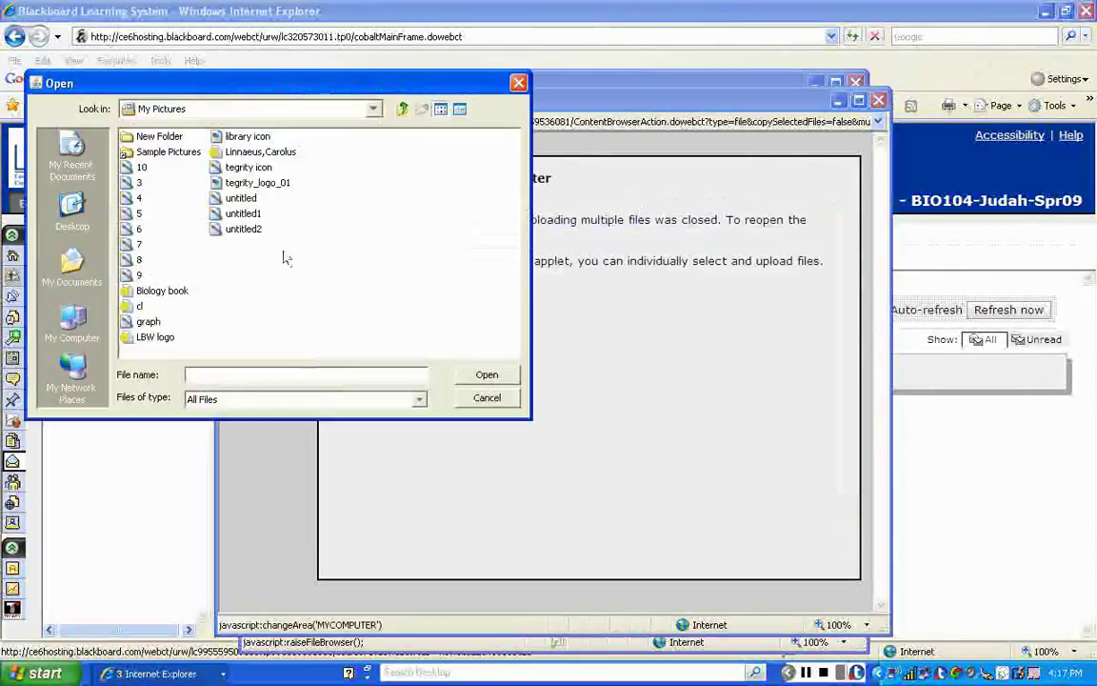
pyautogui.click(372, 108)
pyautogui.click(301, 145)
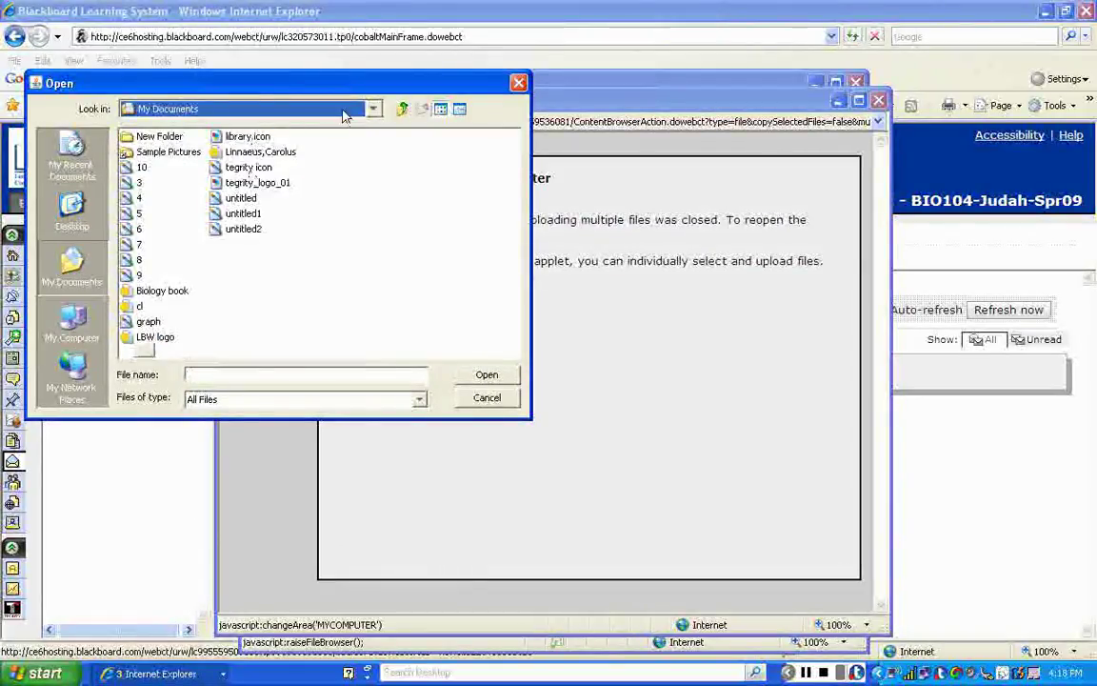
pyautogui.click(345, 112)
pyautogui.click(310, 157)
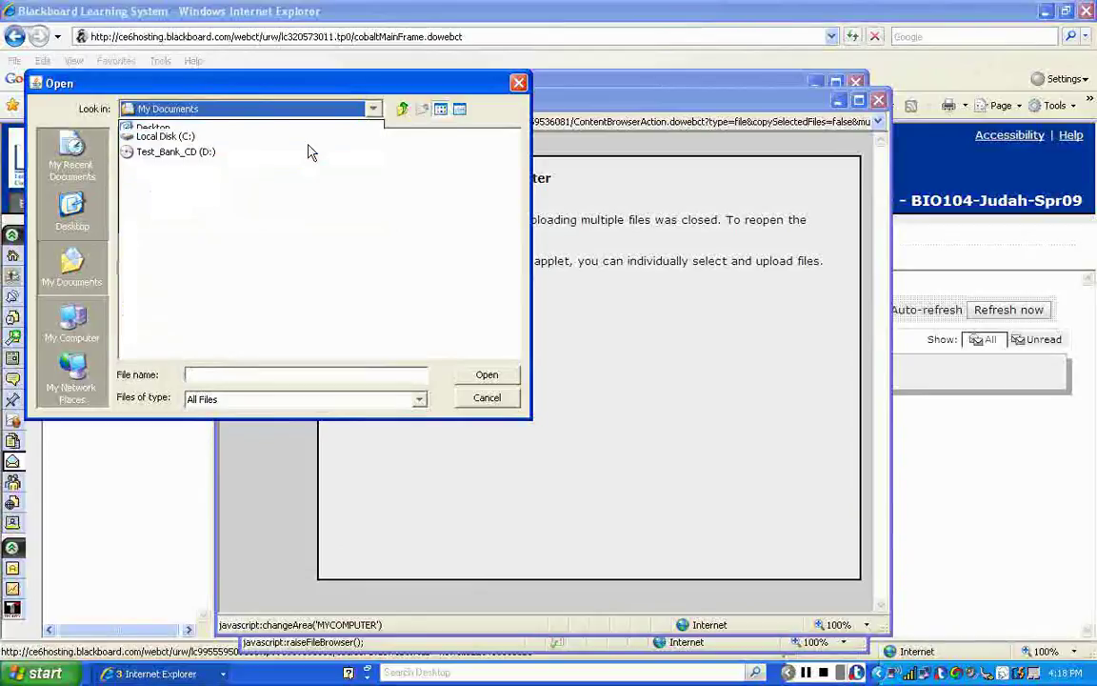
pyautogui.click(371, 110)
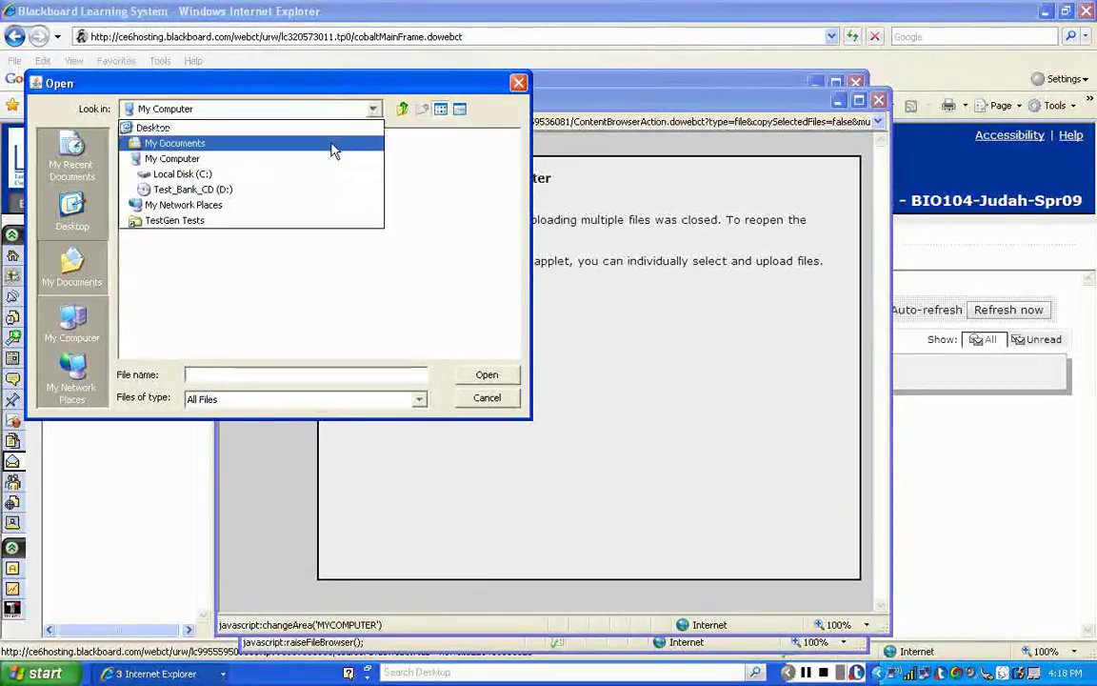
pyautogui.click(333, 148)
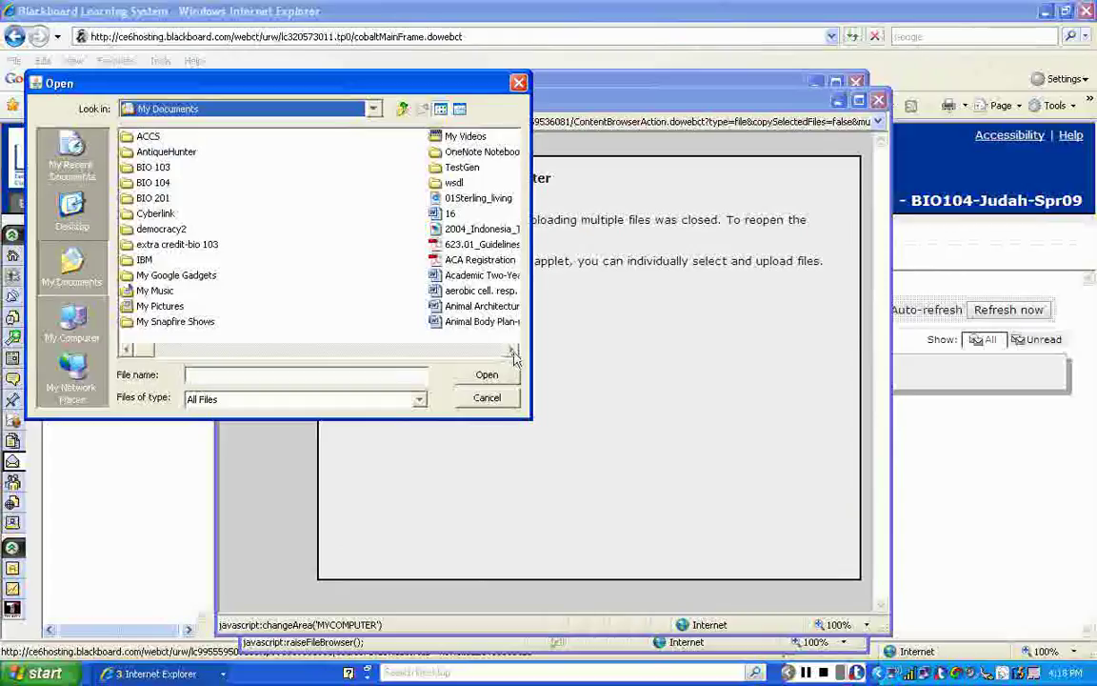
# - Attach the file BIO 103 Jan-Feb. Schedule.doc from My Documents to the message, and cancel the message without sending it
pyautogui.click(457, 347)
pyautogui.scroll(-2, 458, 328)
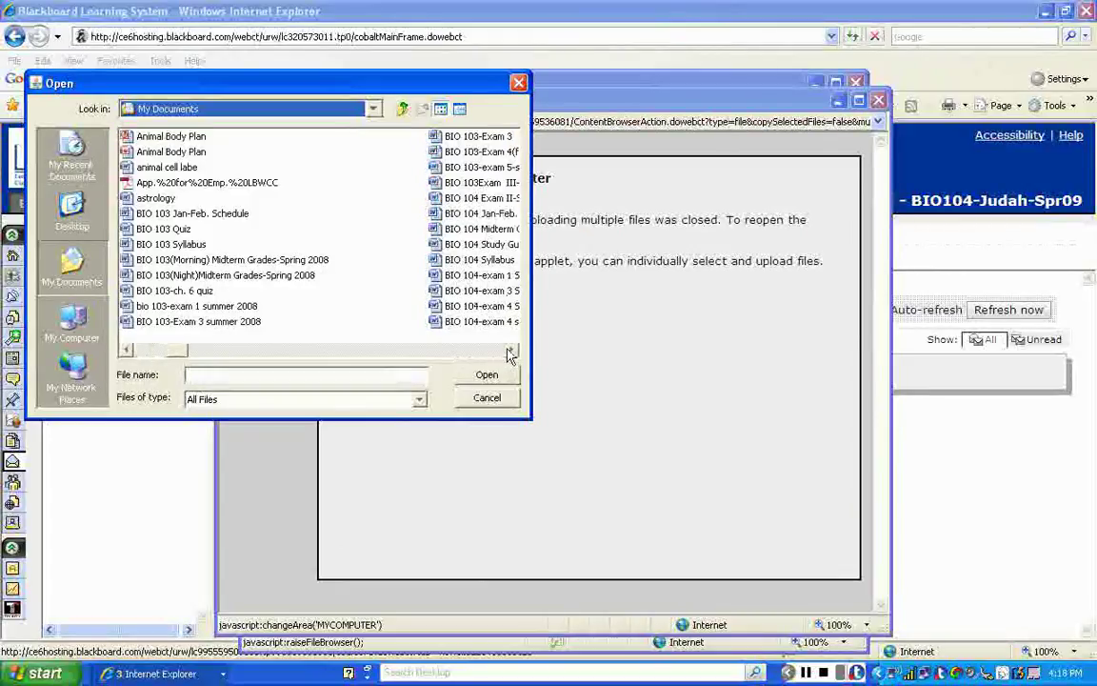
pyautogui.click(218, 219)
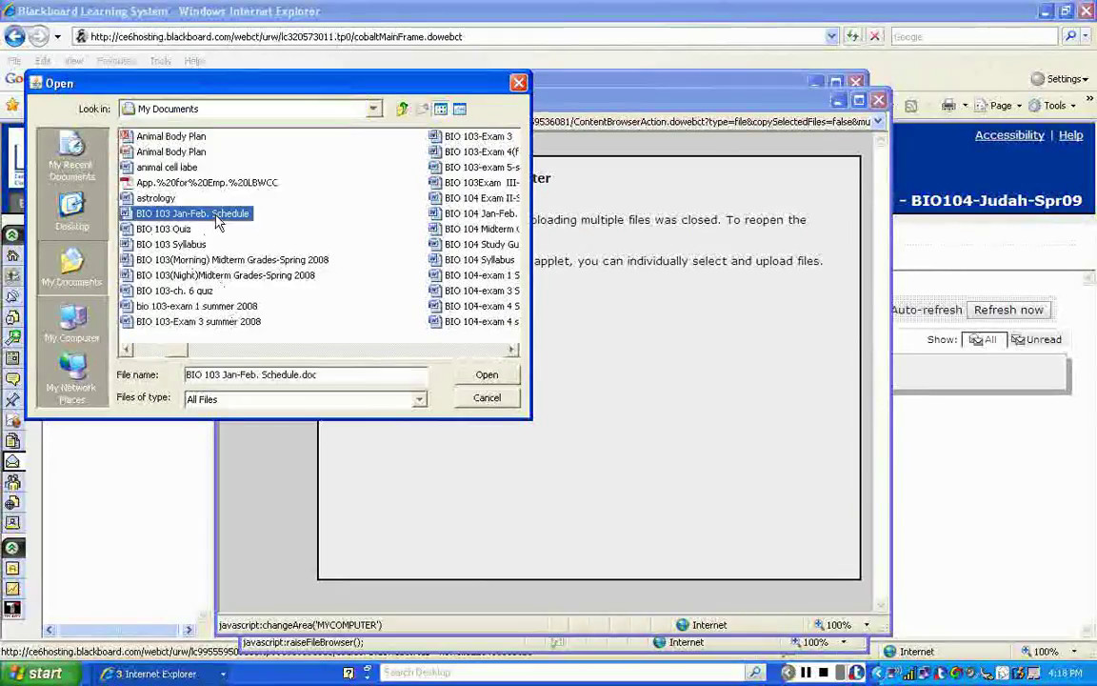
pyautogui.click(487, 375)
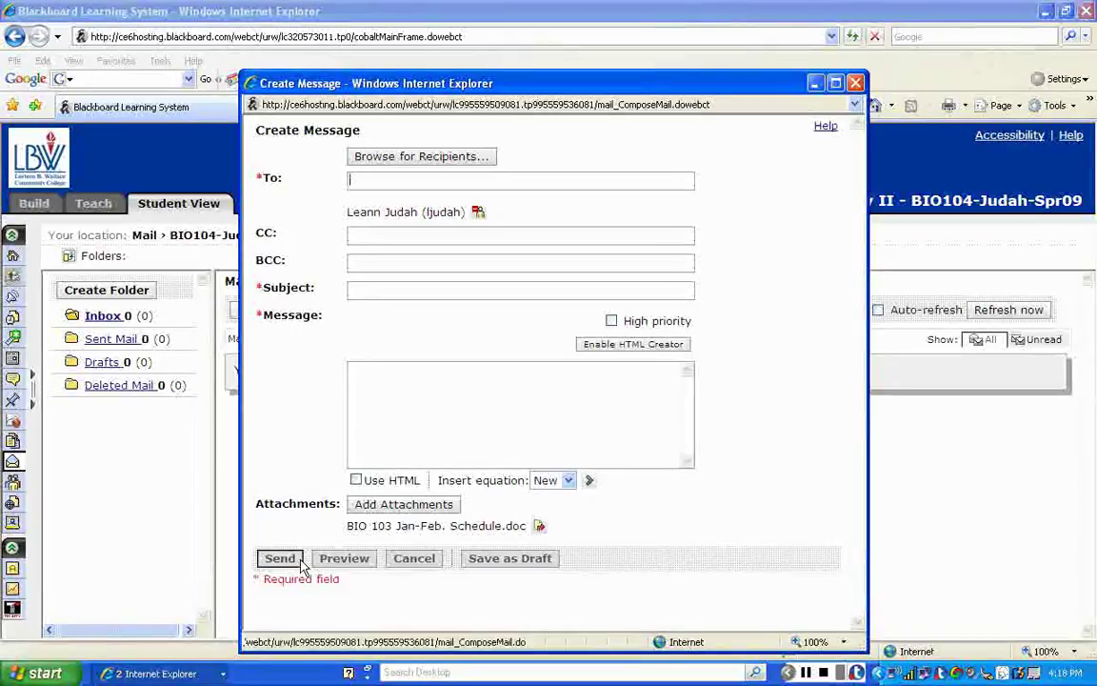
pyautogui.click(424, 562)
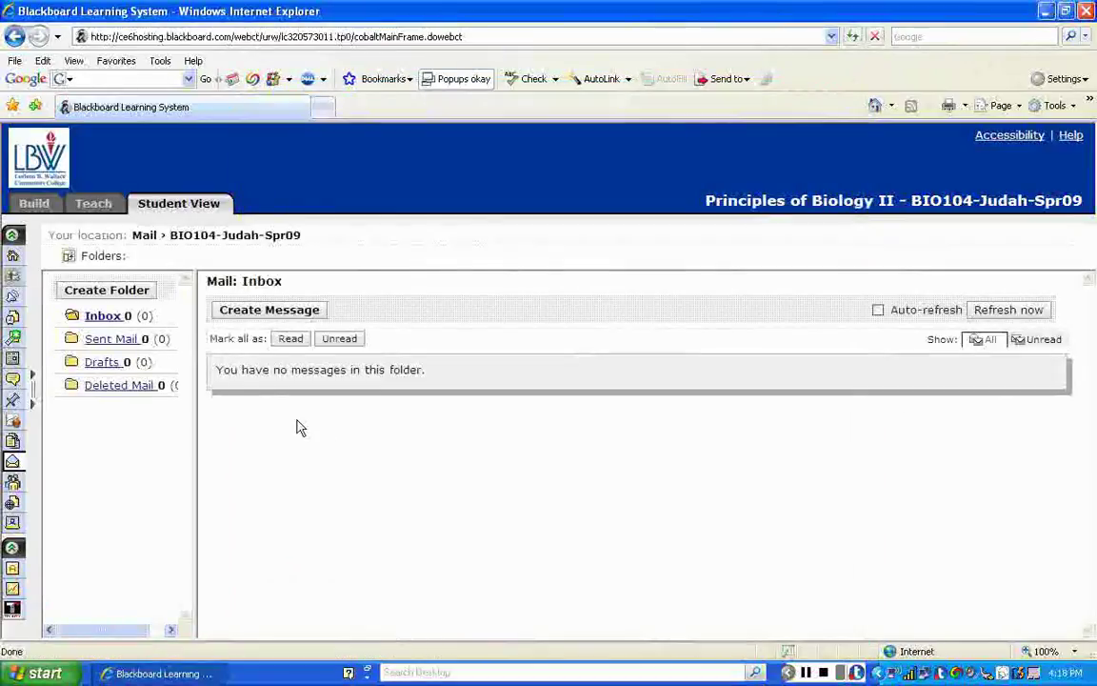
# - View the mail Inbox and return to the course home page with the course tools menu expanded
pyautogui.click(102, 317)
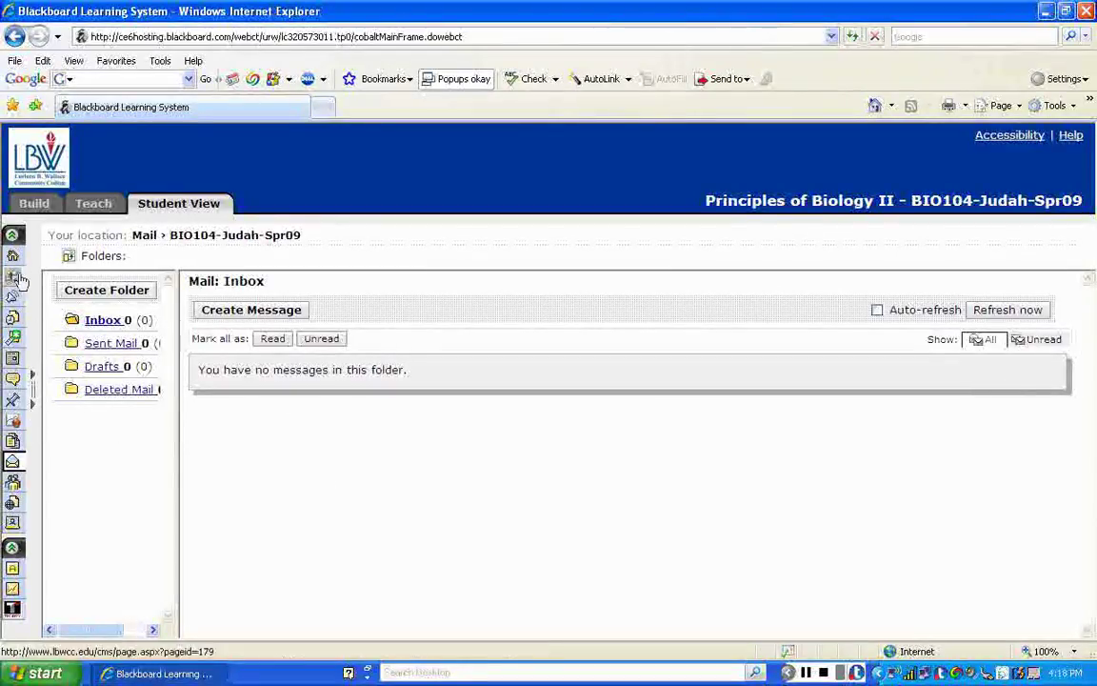
pyautogui.click(33, 393)
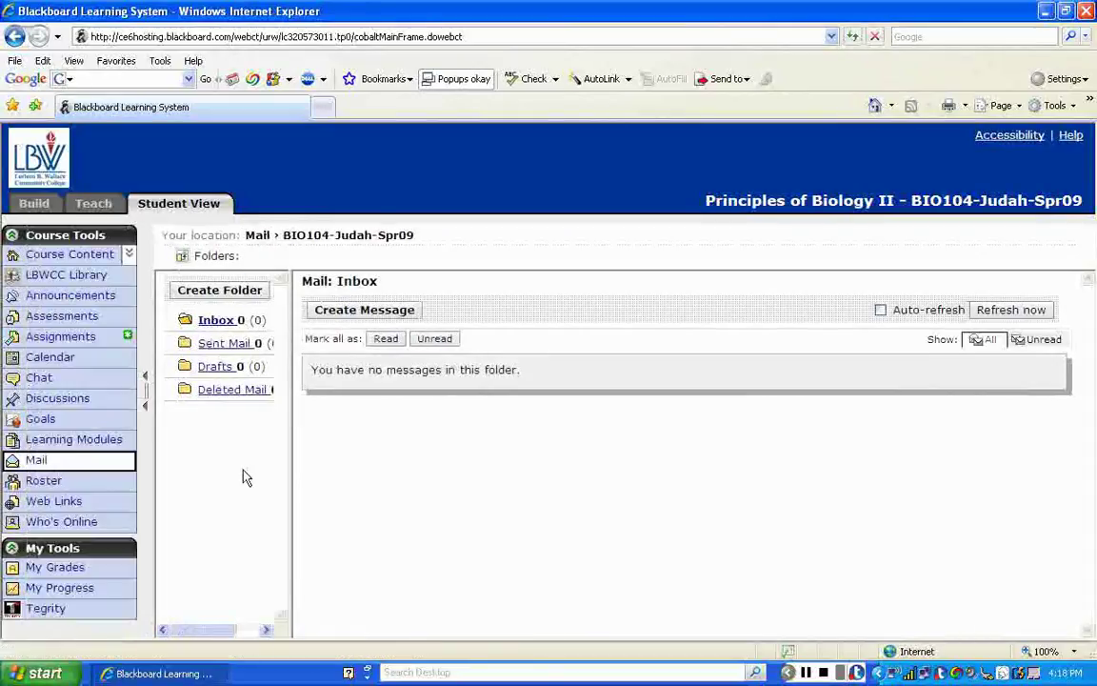
pyautogui.click(148, 398)
pyautogui.click(38, 399)
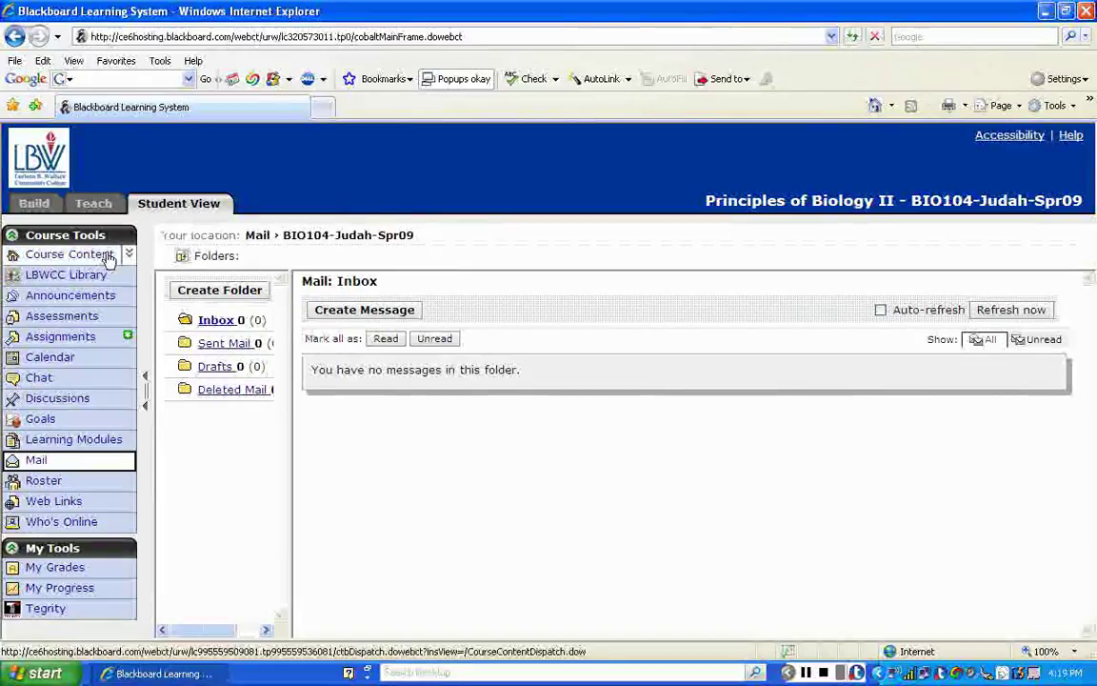
pyautogui.click(74, 253)
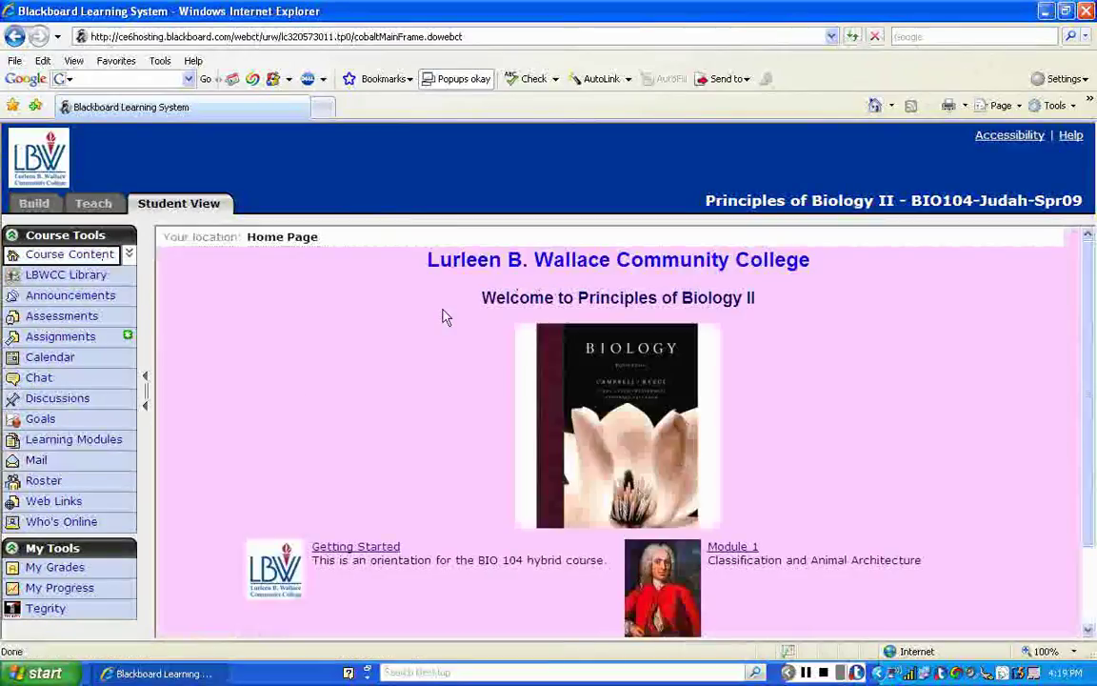
# - View the course's Web Links and Who's Online pages, returning to the home page after each
pyautogui.click(58, 503)
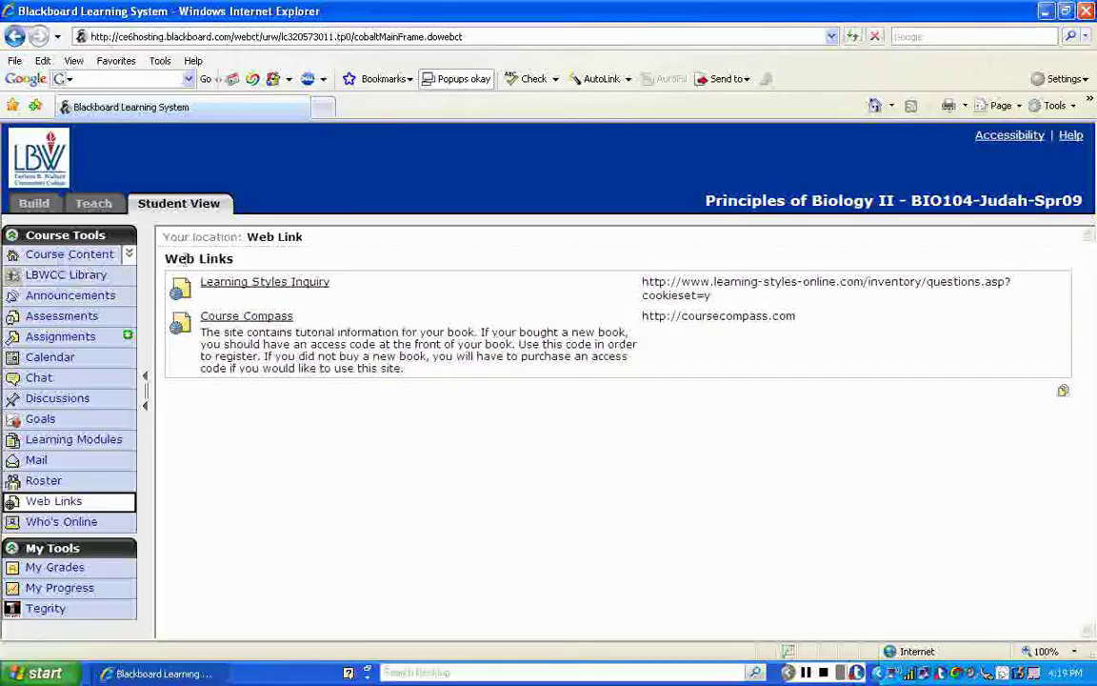
pyautogui.click(47, 255)
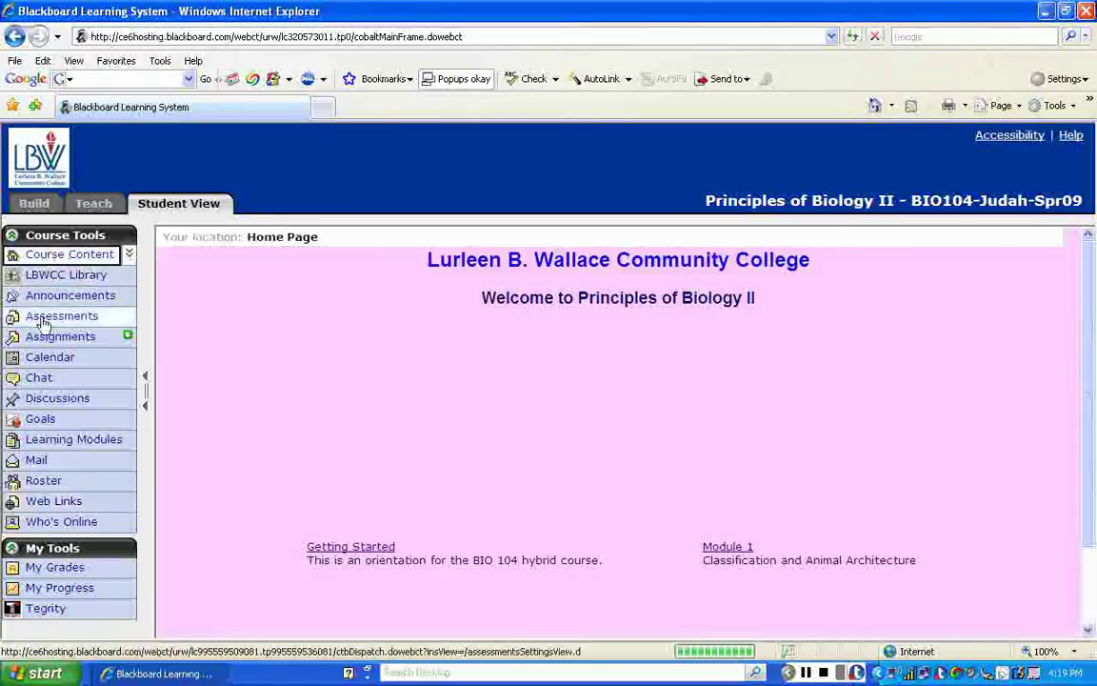
pyautogui.click(85, 521)
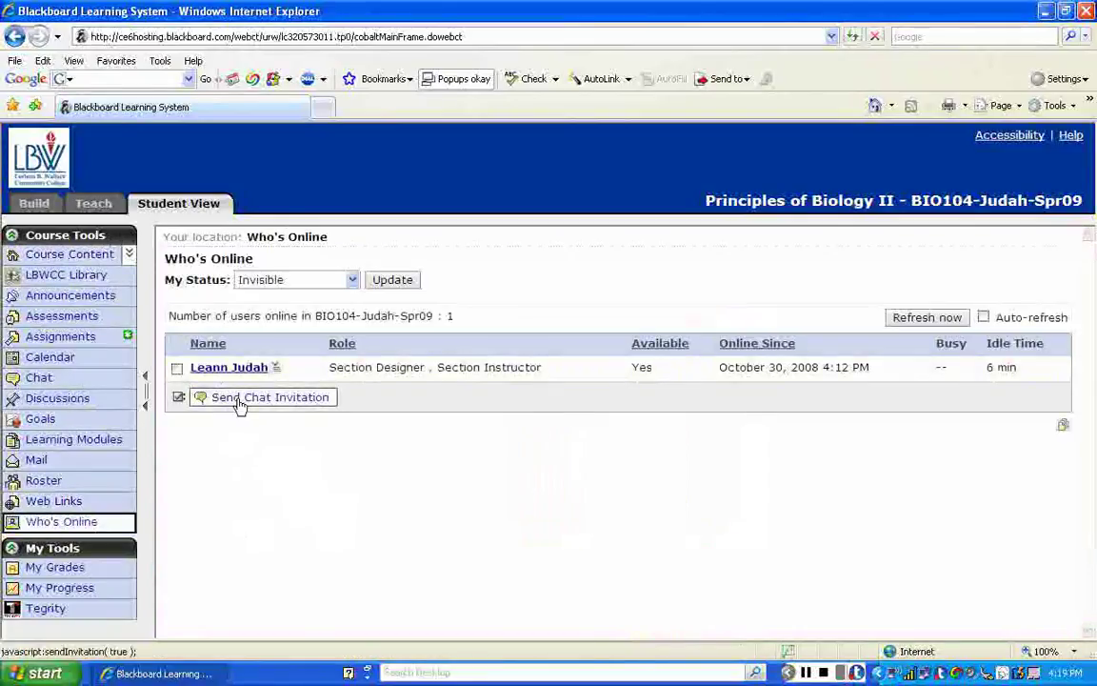
pyautogui.click(81, 256)
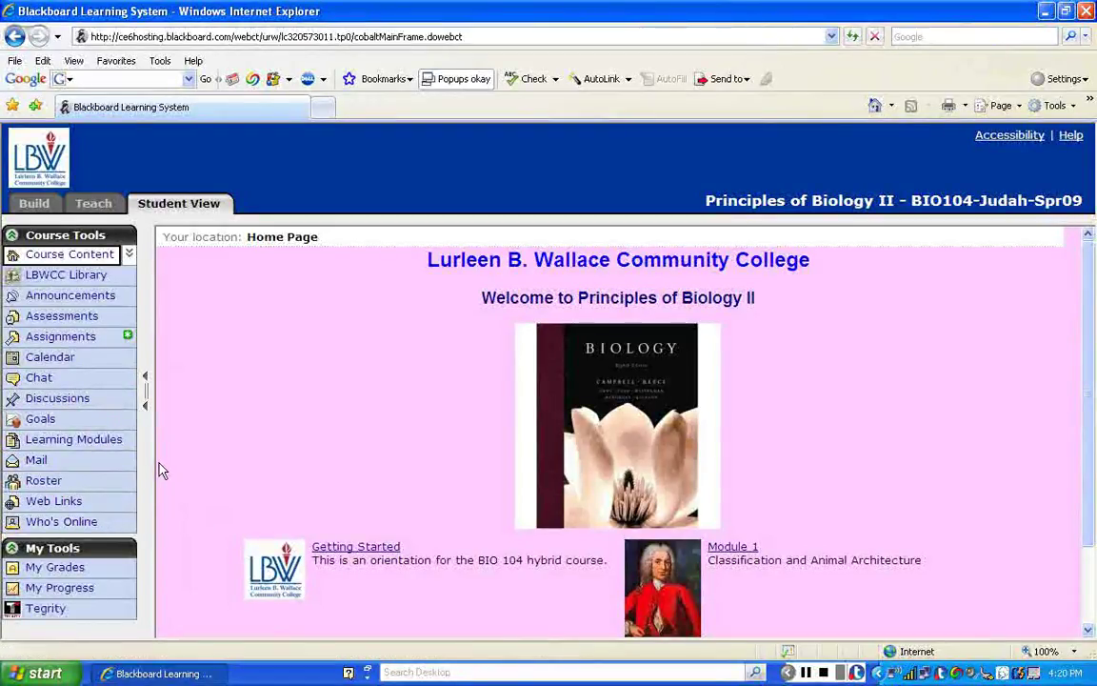
# - Look over the home page, open the Getting Started module and read its Module Objectives document
pyautogui.scroll(-1, 160, 470)
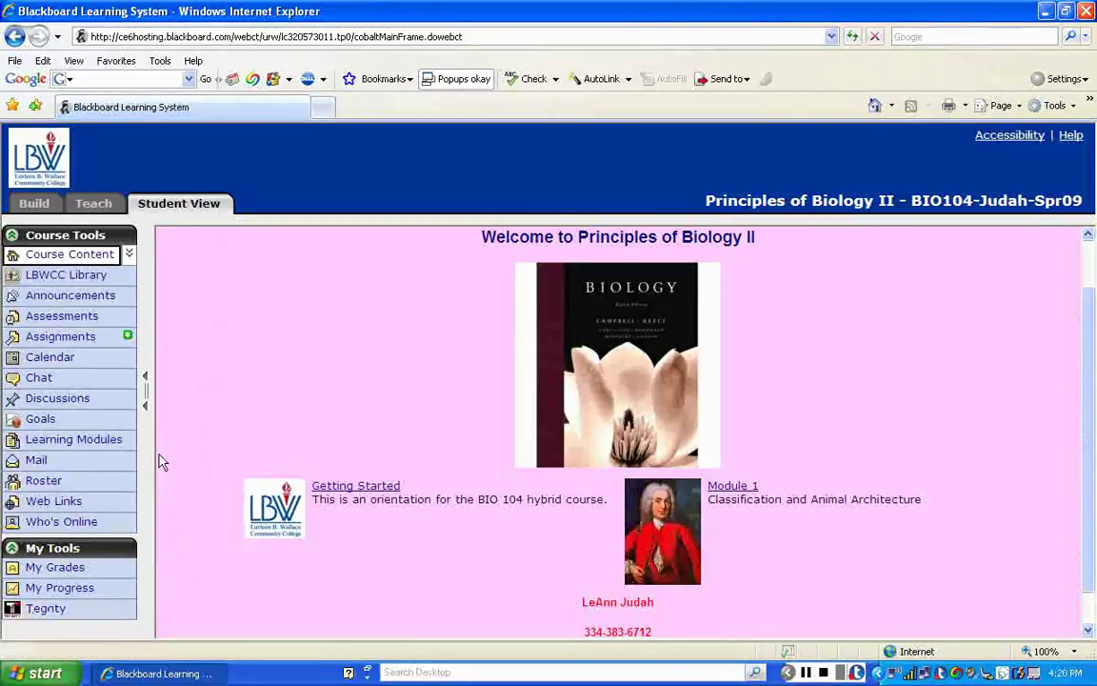
pyautogui.scroll(1, 191, 424)
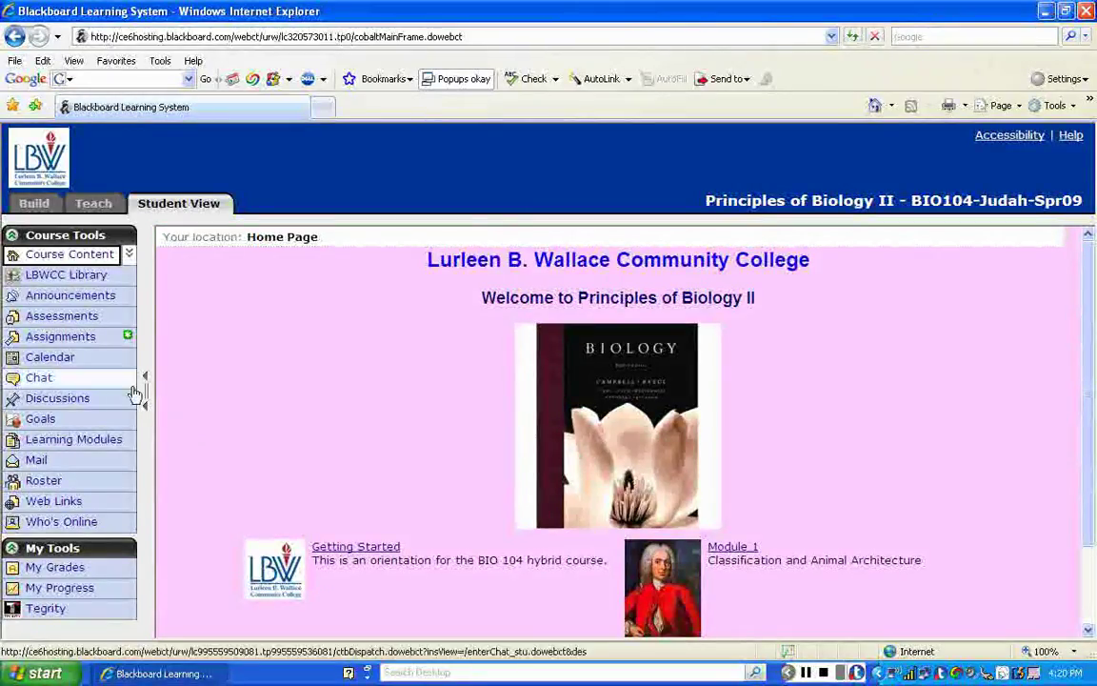
pyautogui.scroll(-2, 209, 395)
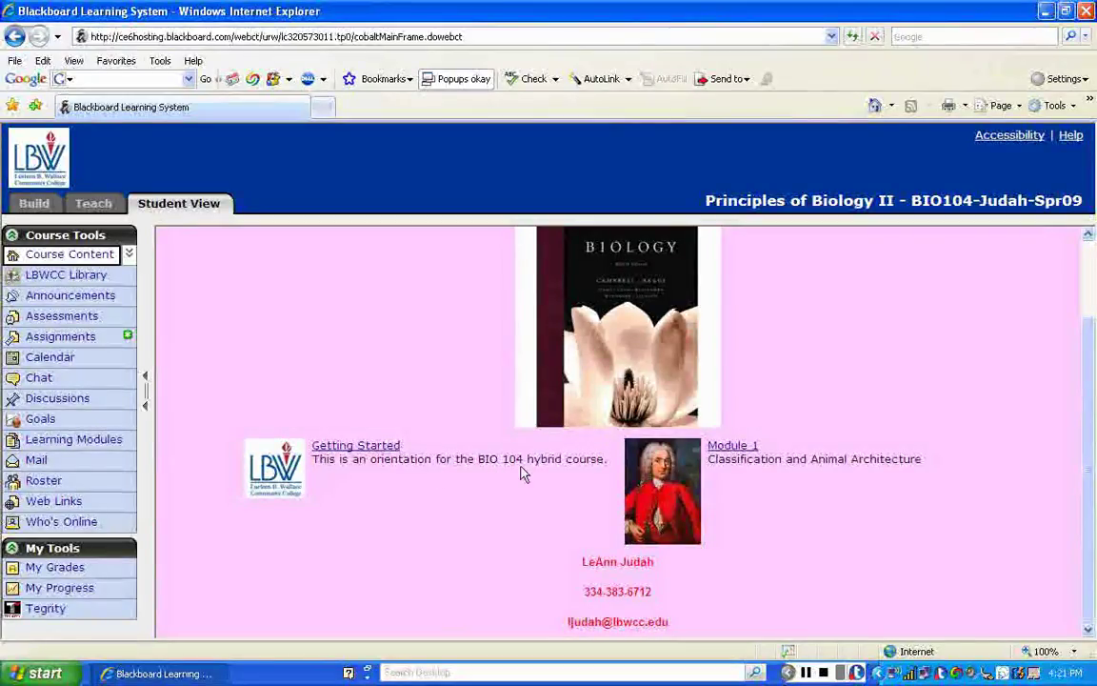
pyautogui.click(366, 451)
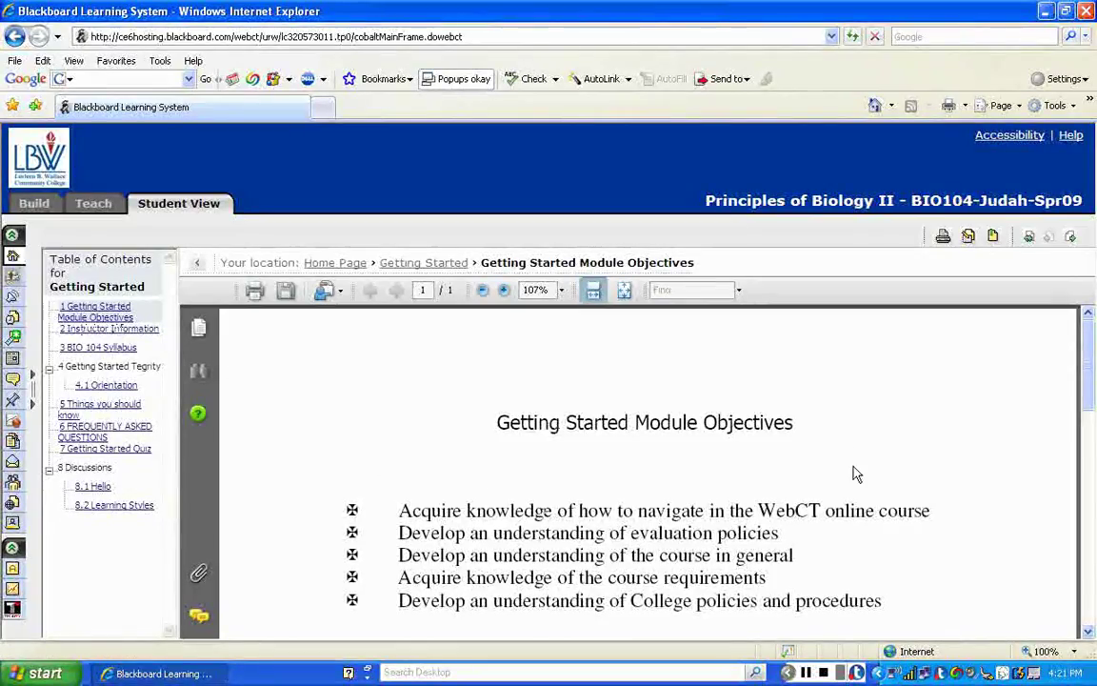
pyautogui.scroll(-1, 854, 473)
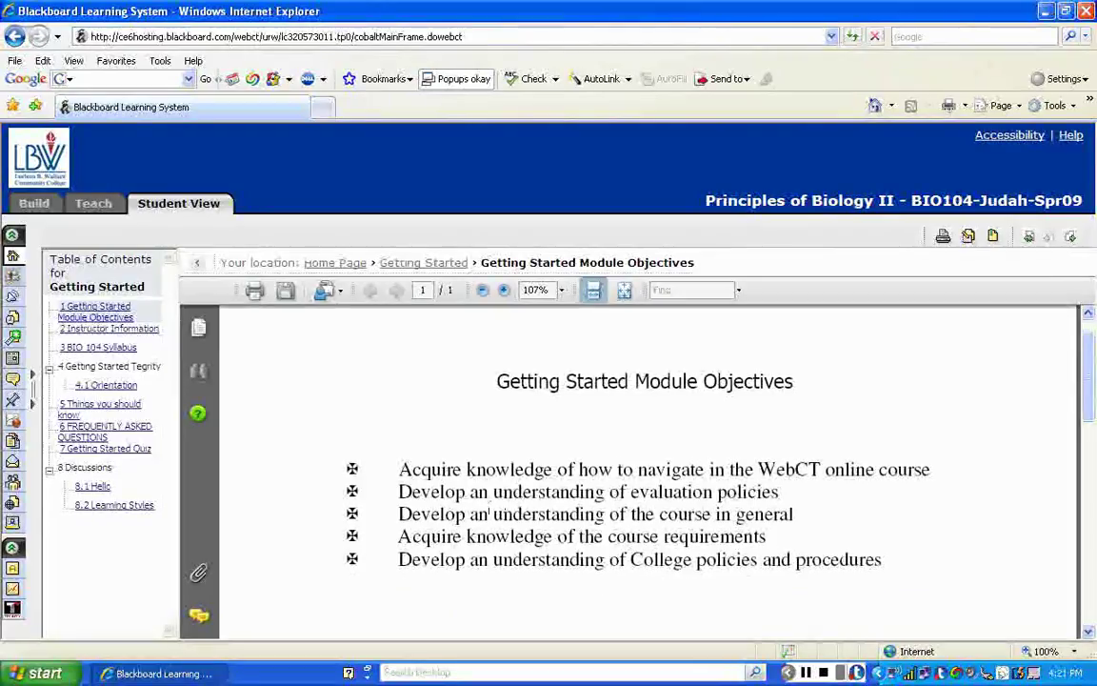
pyautogui.scroll(-1, 379, 442)
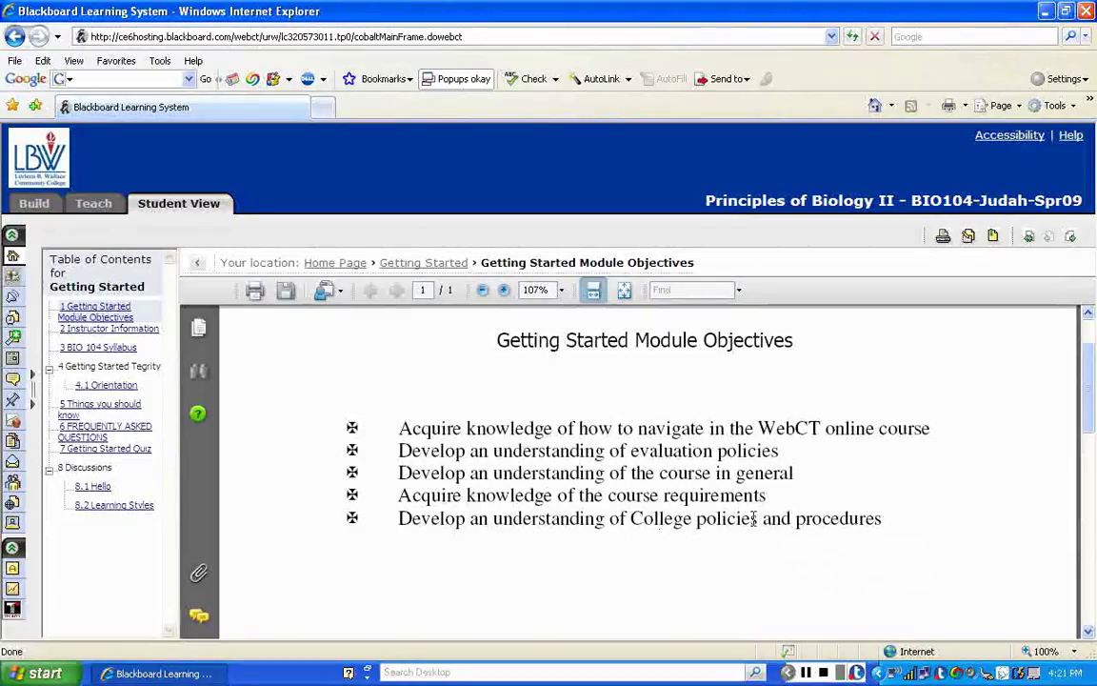
pyautogui.scroll(1, 574, 483)
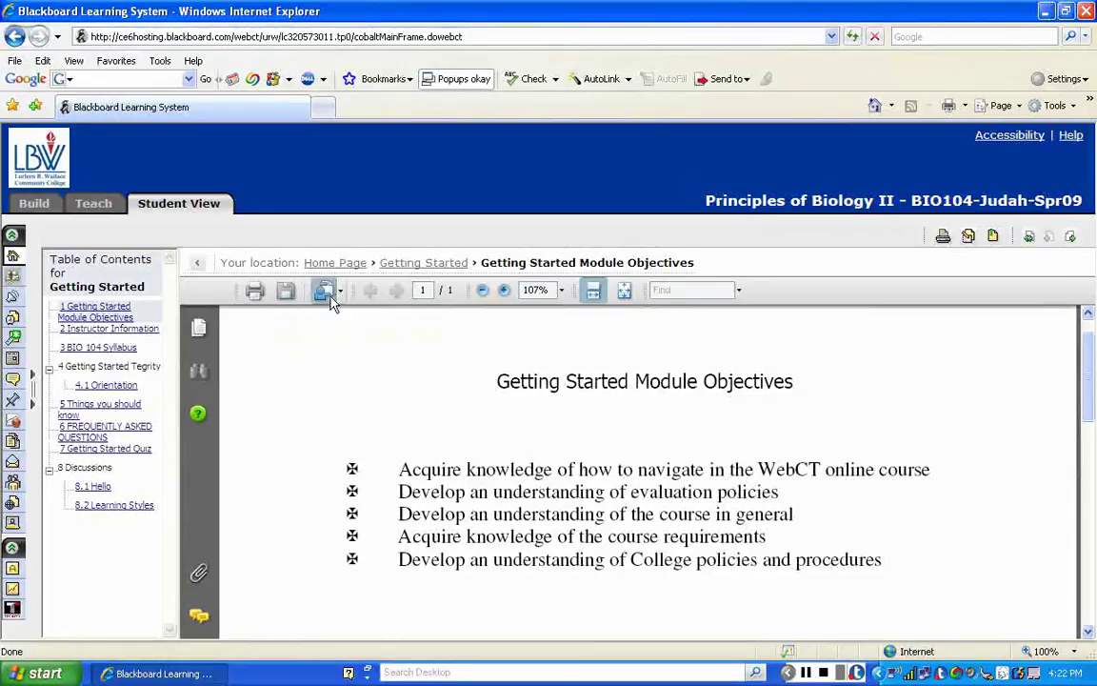
pyautogui.scroll(-2, 299, 527)
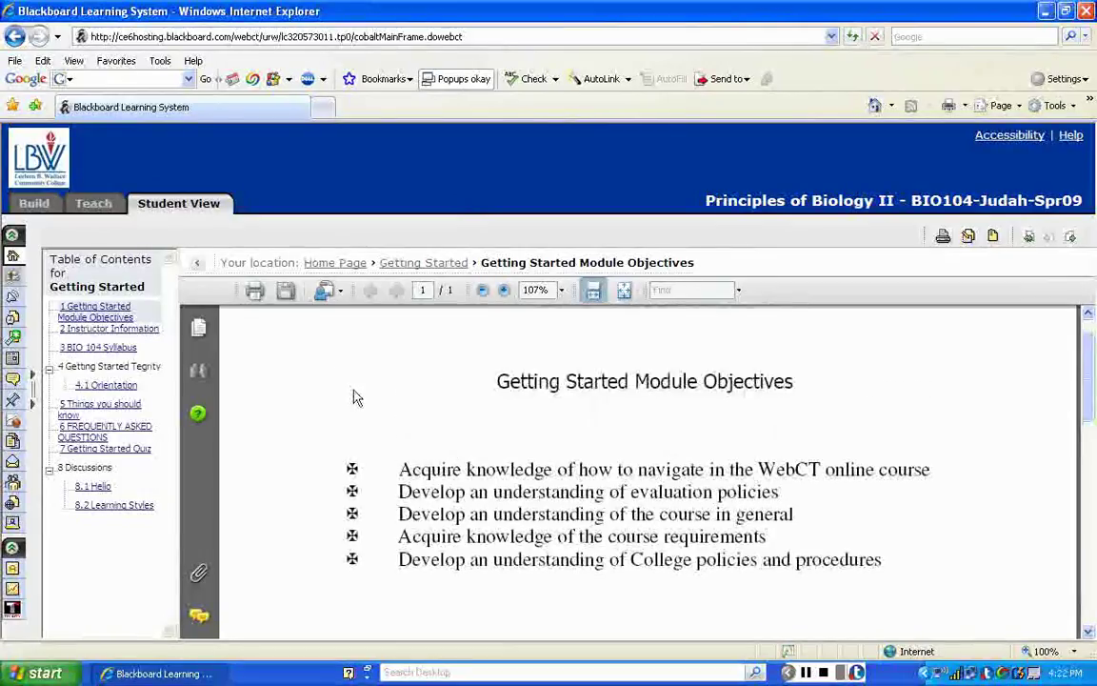
pyautogui.scroll(2, 354, 394)
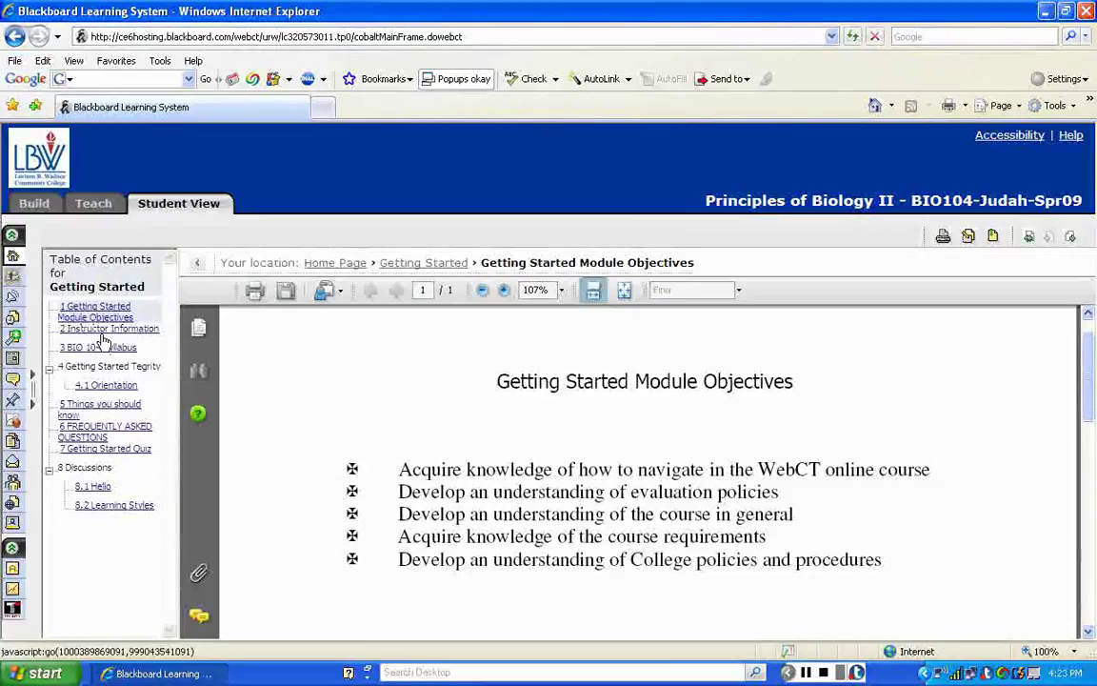
# - View the module's Instructor Information, and open the BIO 104 Syllabus to read from its contact information through the technology requirements
pyautogui.click(94, 308)
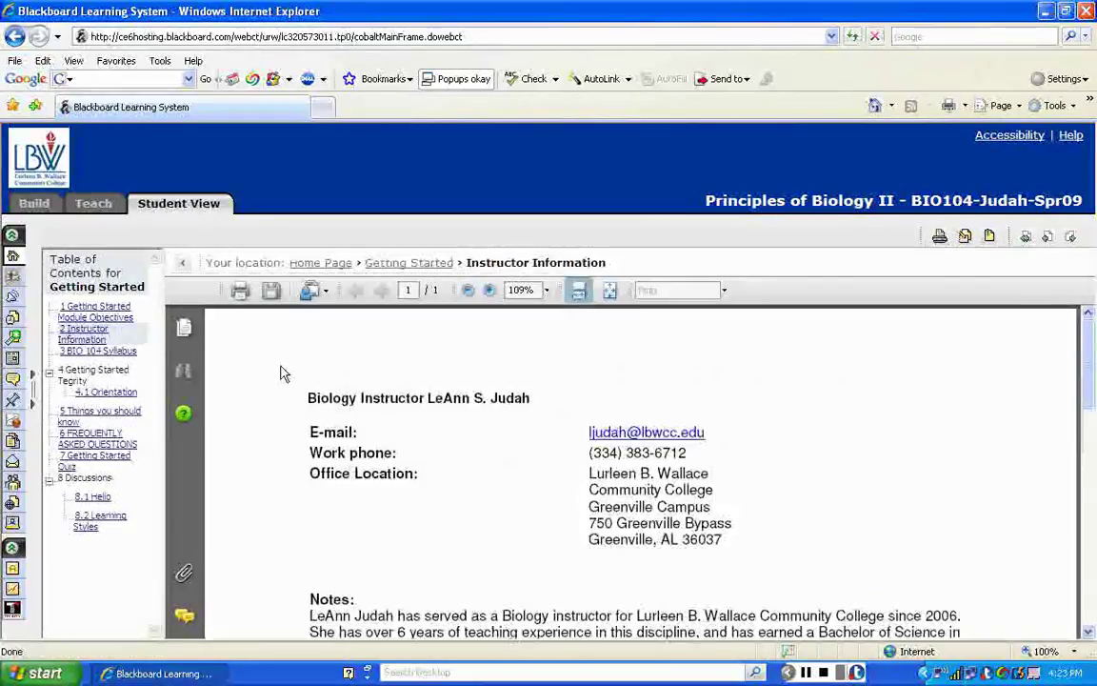
pyautogui.click(101, 352)
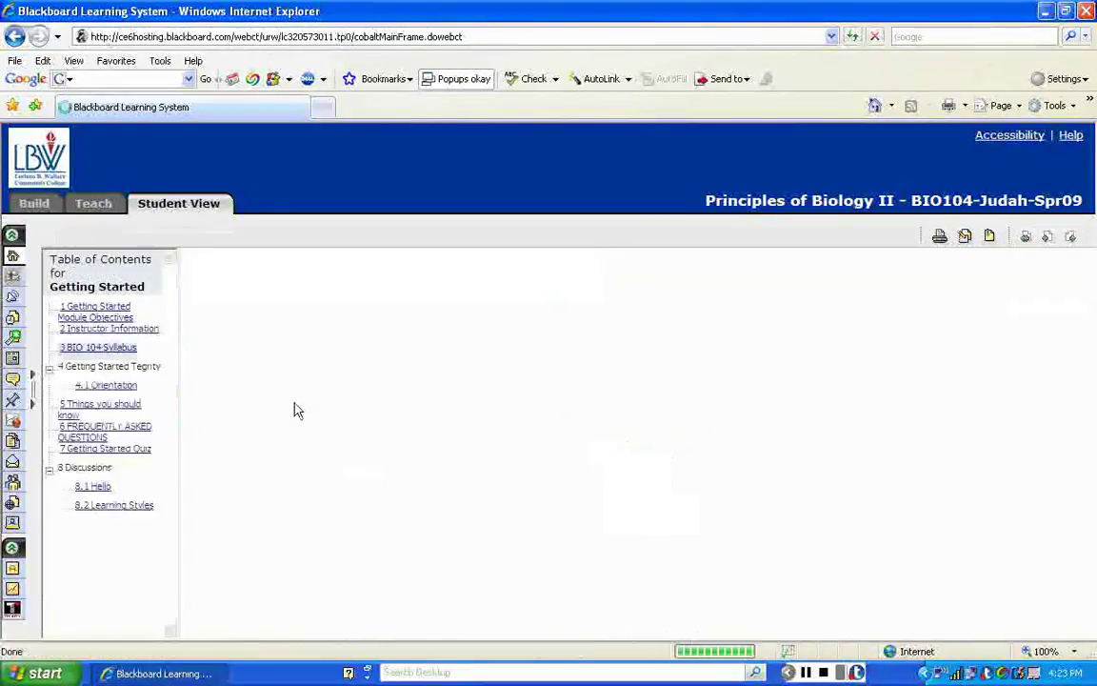
pyautogui.scroll(-3, 371, 435)
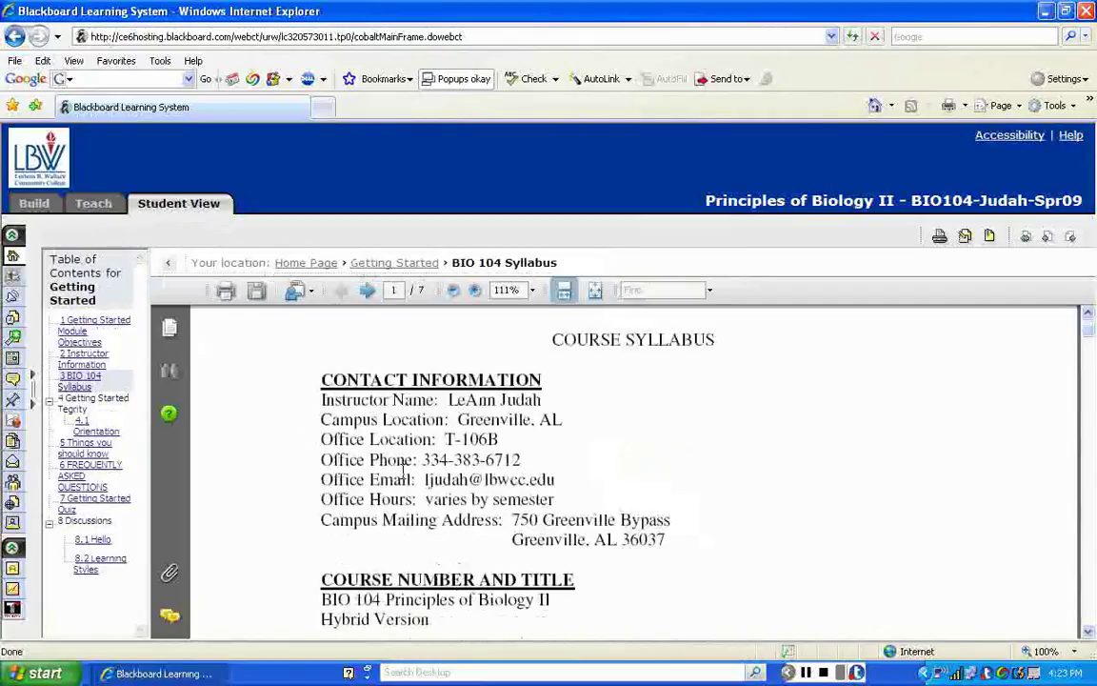
pyautogui.scroll(-4, 401, 466)
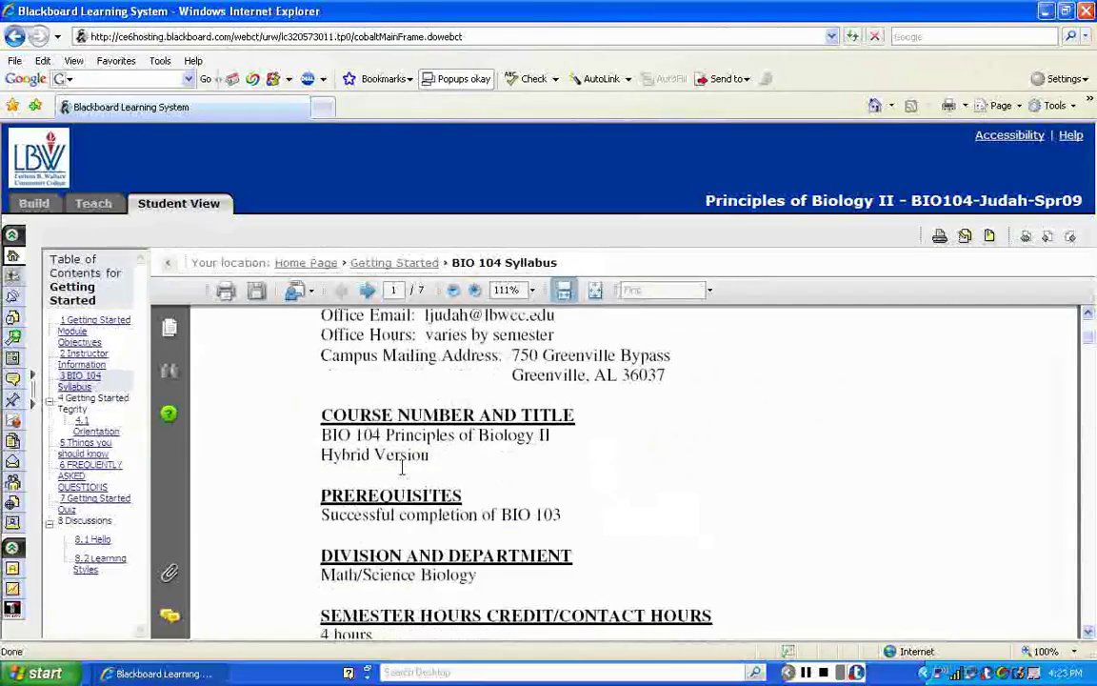
pyautogui.scroll(-5, 402, 466)
pyautogui.scroll(-5, 402, 466)
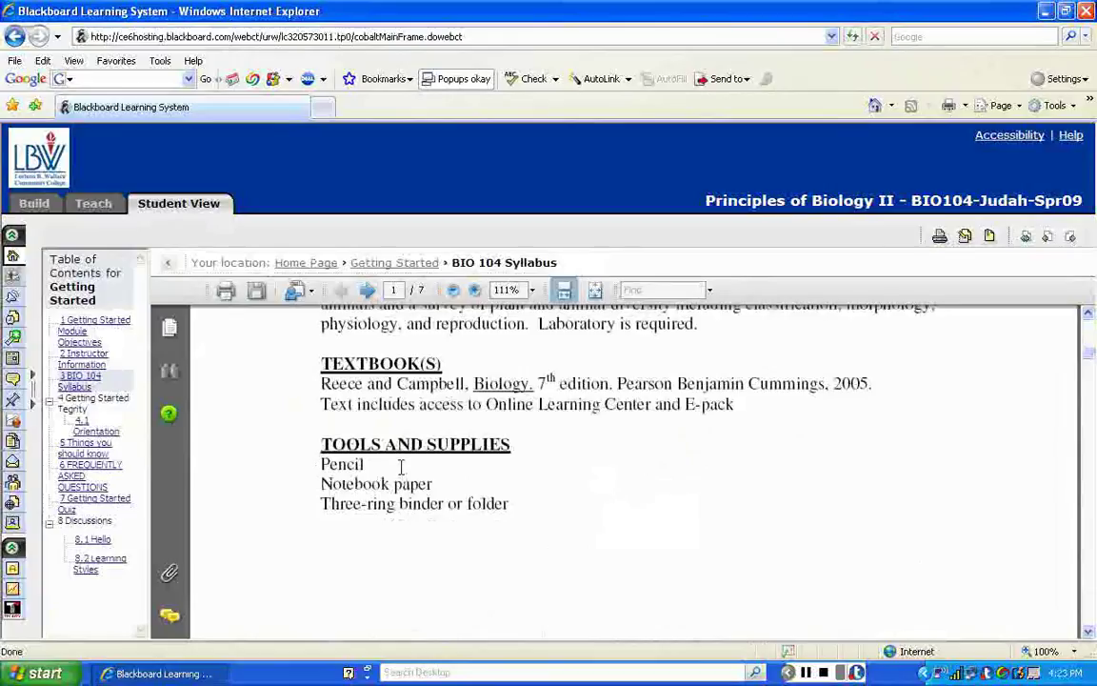
pyautogui.scroll(-5, 401, 466)
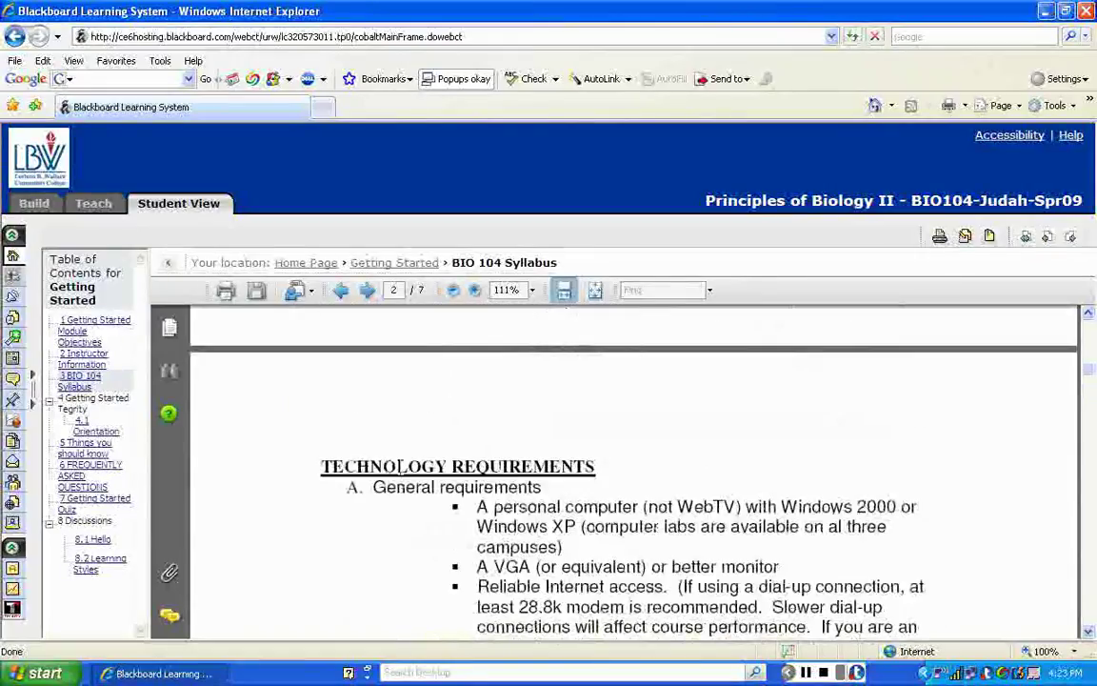
pyautogui.scroll(-3, 401, 465)
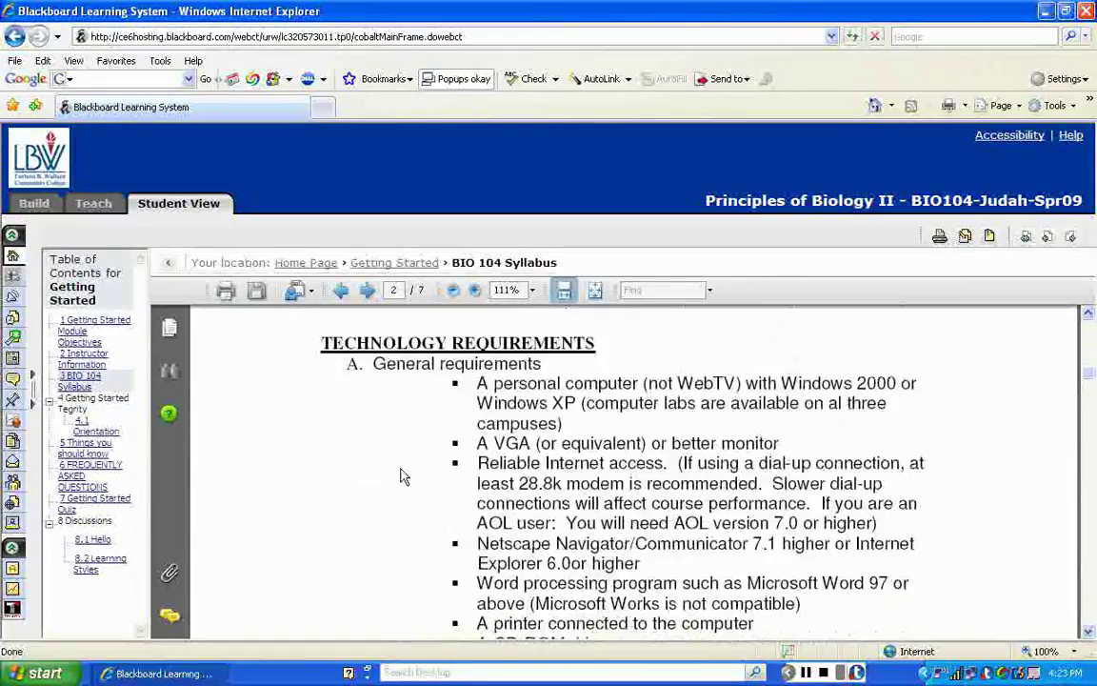
pyautogui.scroll(-10, 401, 477)
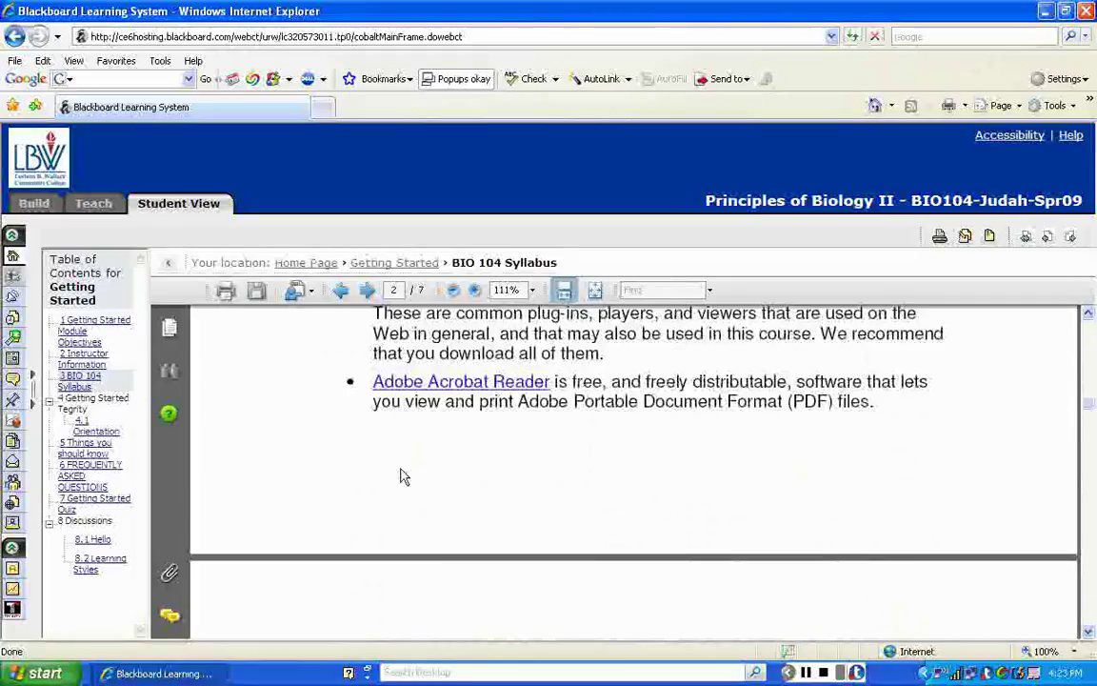
# - Review the syllabus's plug-ins, players and viewers section and the technical support contacts on page 3
pyautogui.scroll(12, 401, 476)
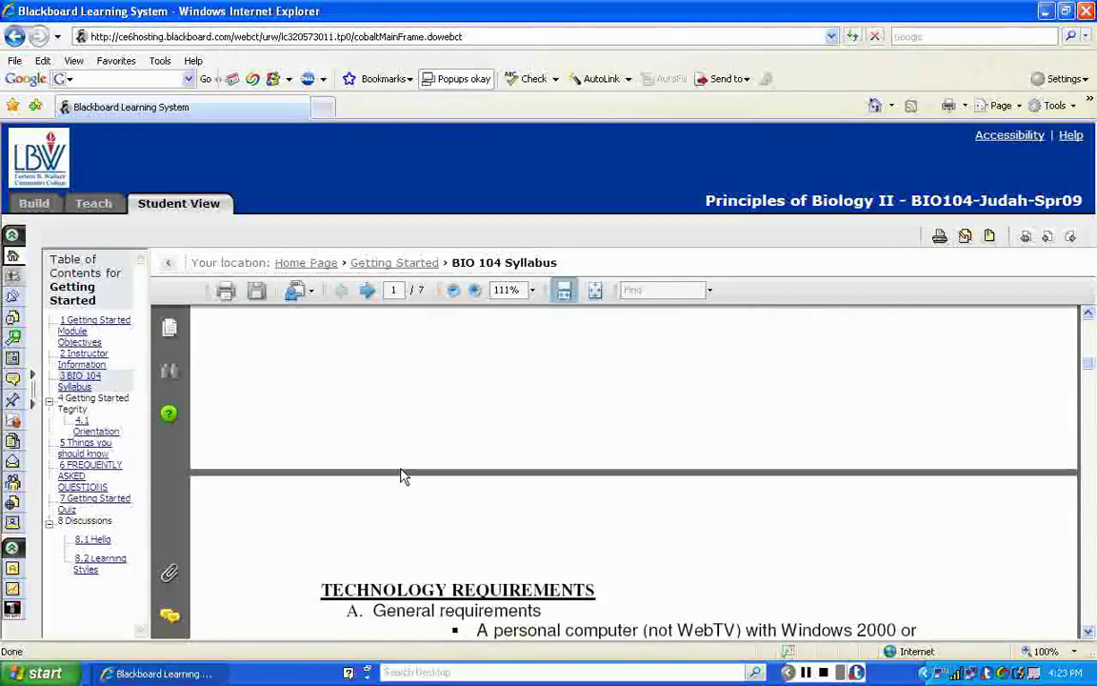
pyautogui.scroll(-8, 401, 476)
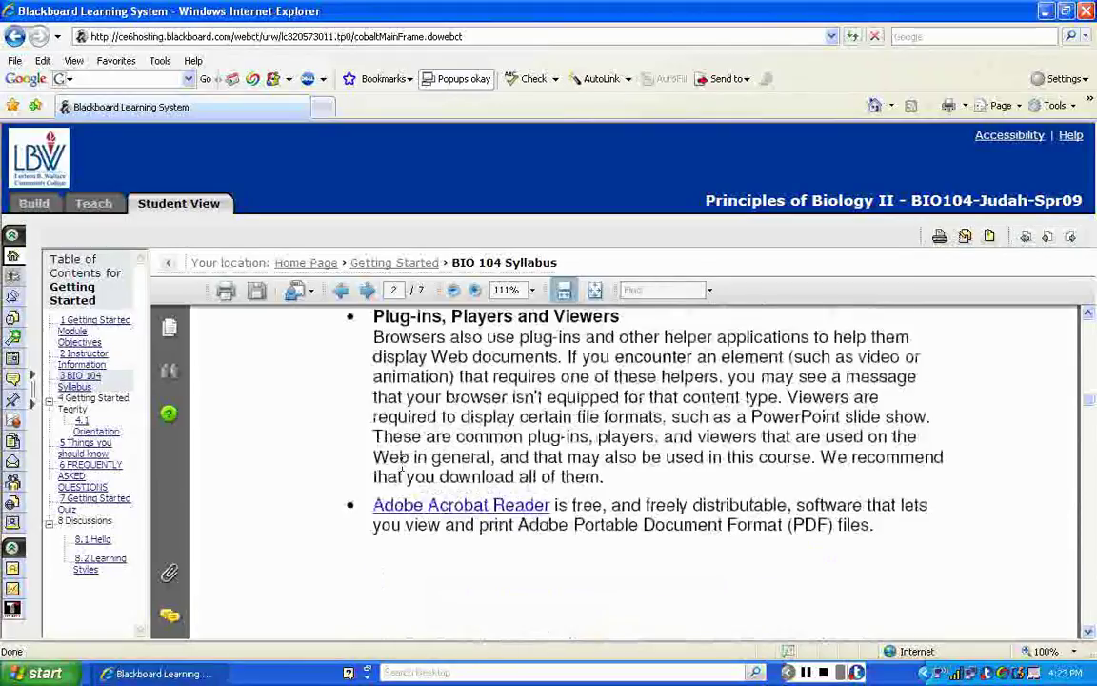
pyautogui.scroll(-4, 403, 469)
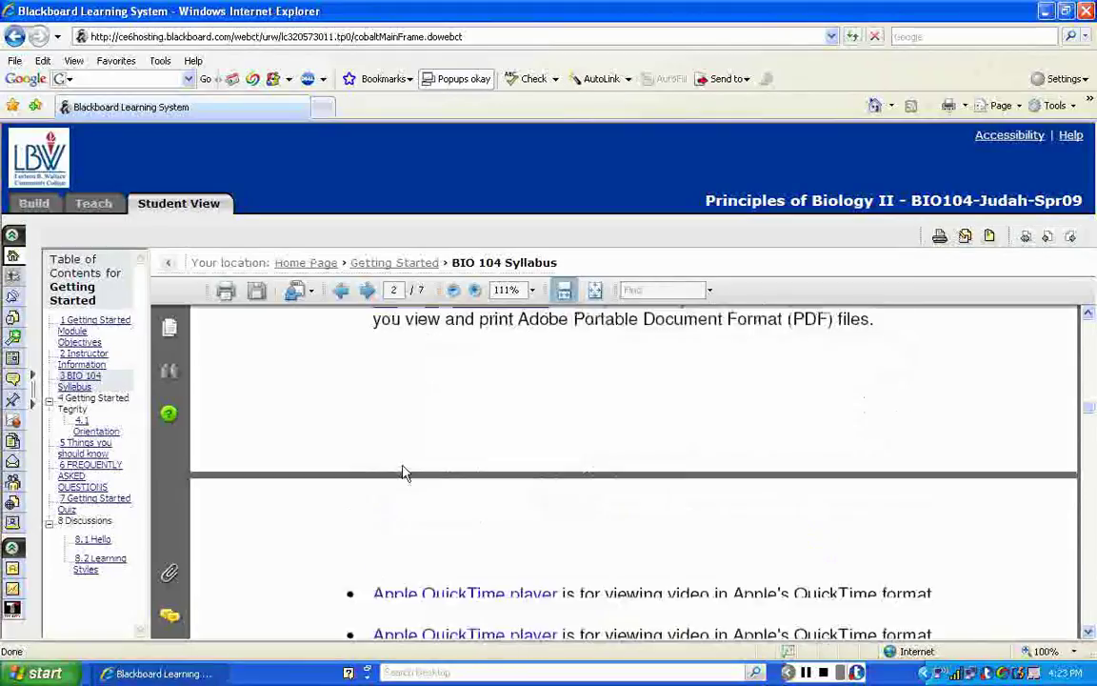
pyautogui.scroll(-7, 402, 474)
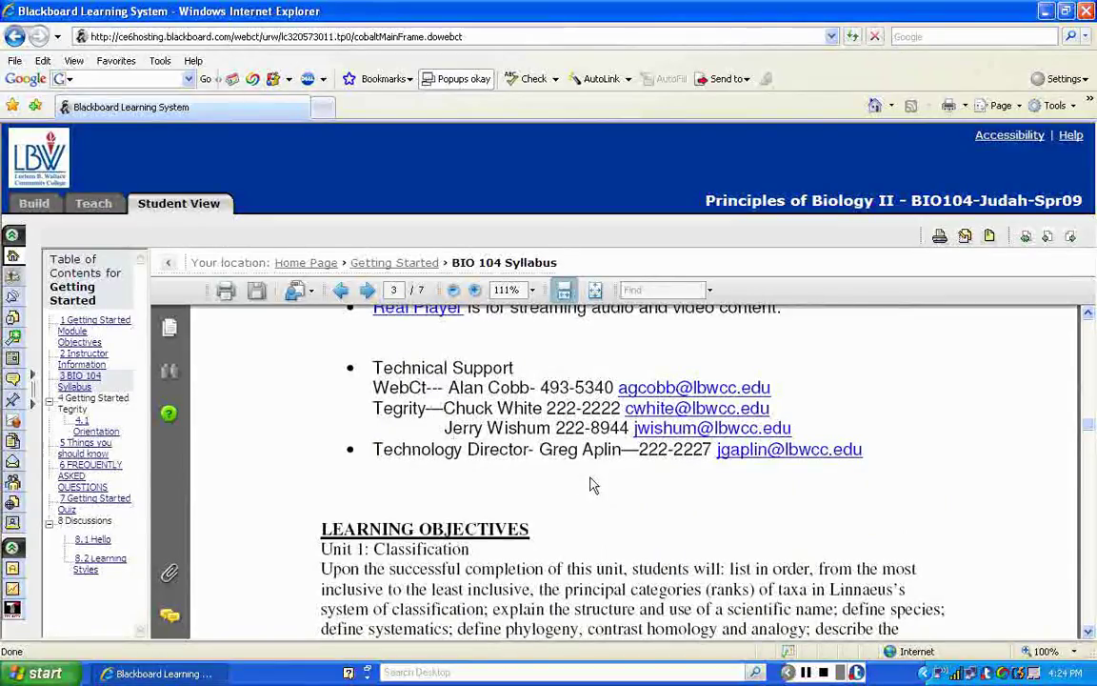
pyautogui.scroll(1, 339, 371)
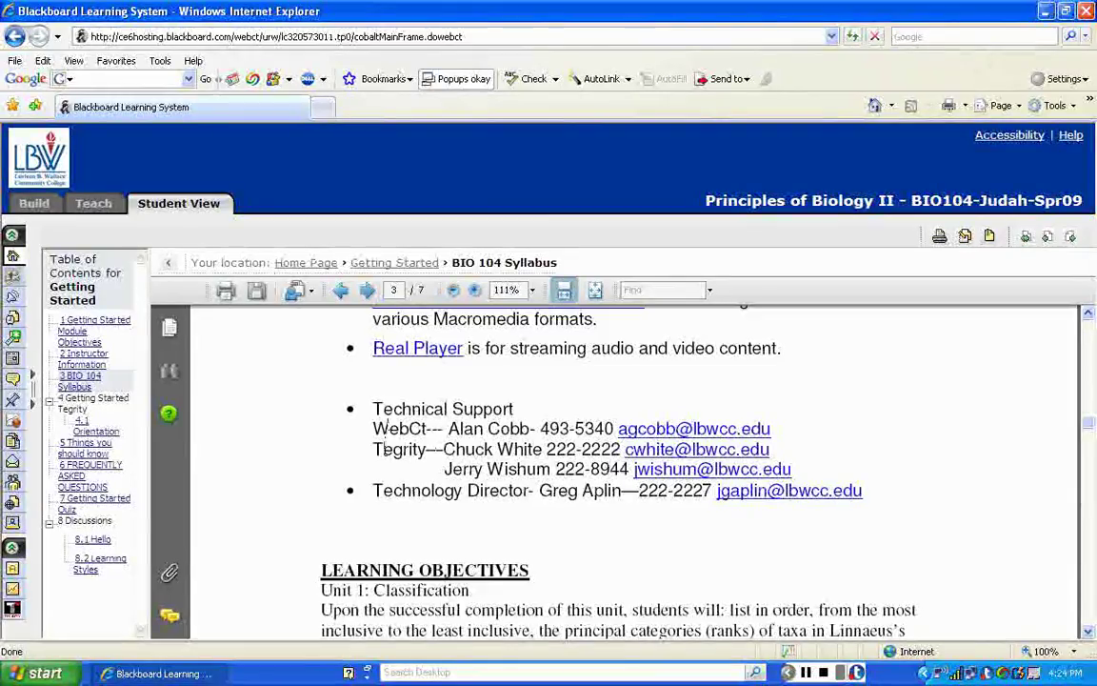
pyautogui.scroll(3, 384, 449)
pyautogui.scroll(-3, 383, 447)
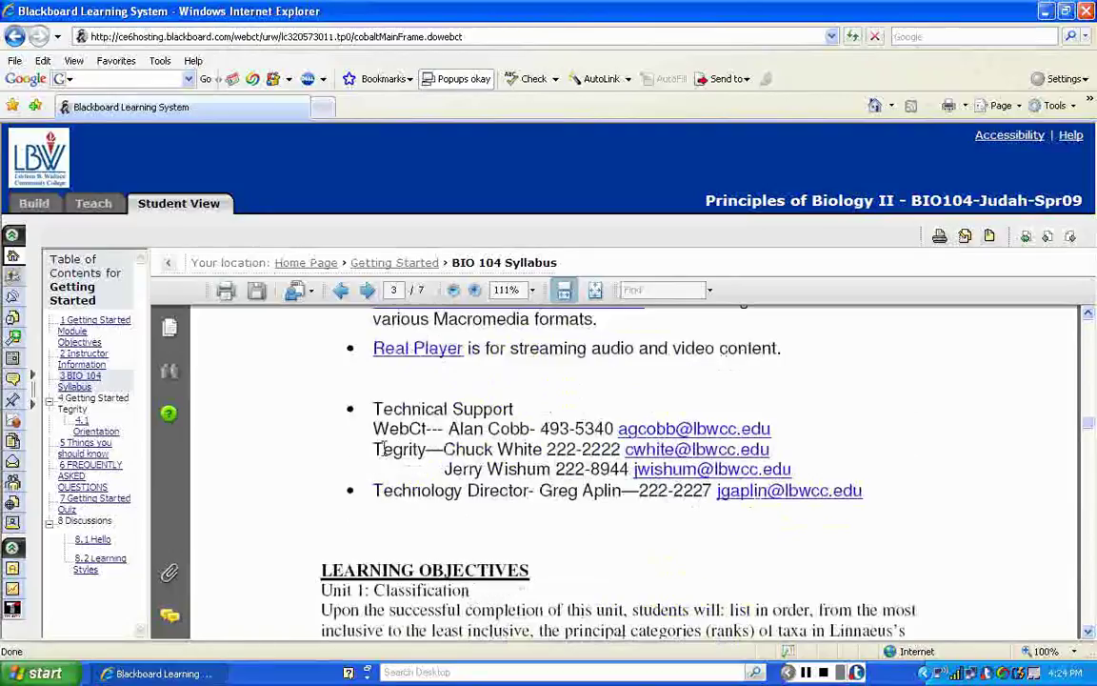
# - Read the syllabus's learning objectives, teaching methods and attendance policy on pages 3 to 5
pyautogui.scroll(-2, 384, 450)
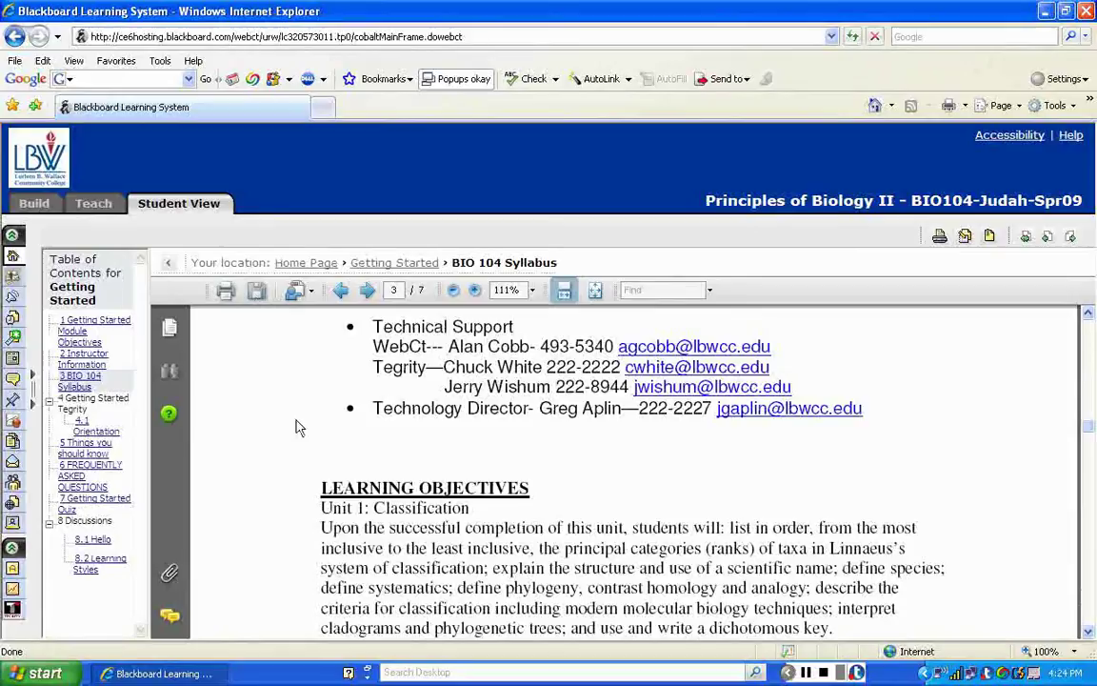
pyautogui.scroll(-10, 294, 424)
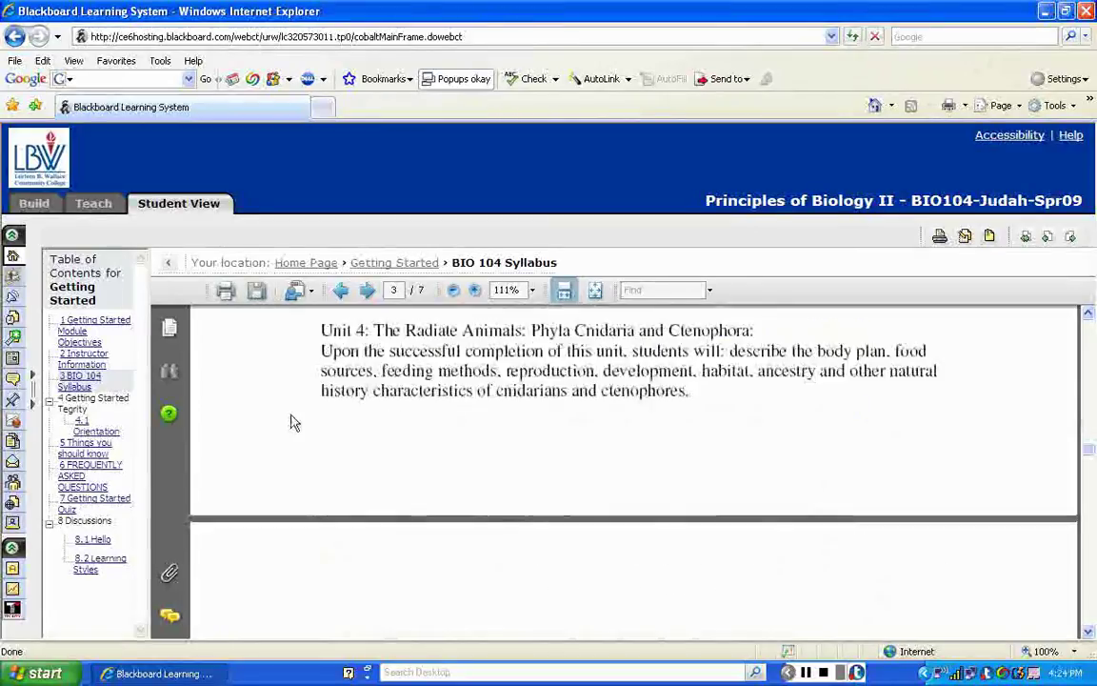
pyautogui.scroll(-15, 295, 423)
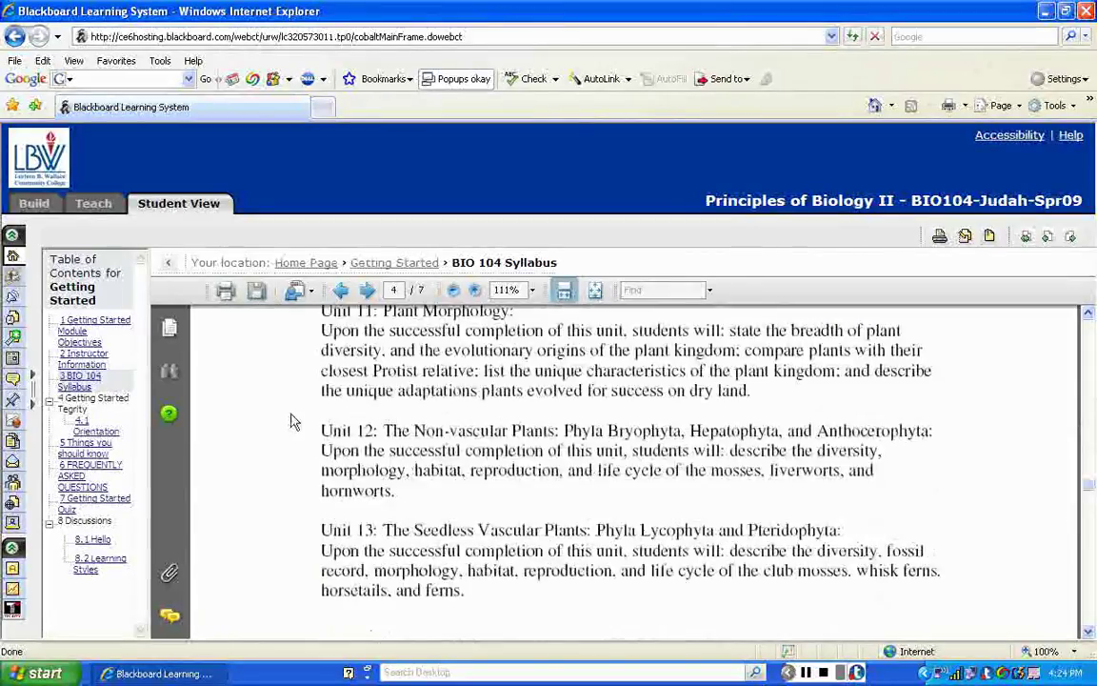
pyautogui.scroll(-10, 295, 423)
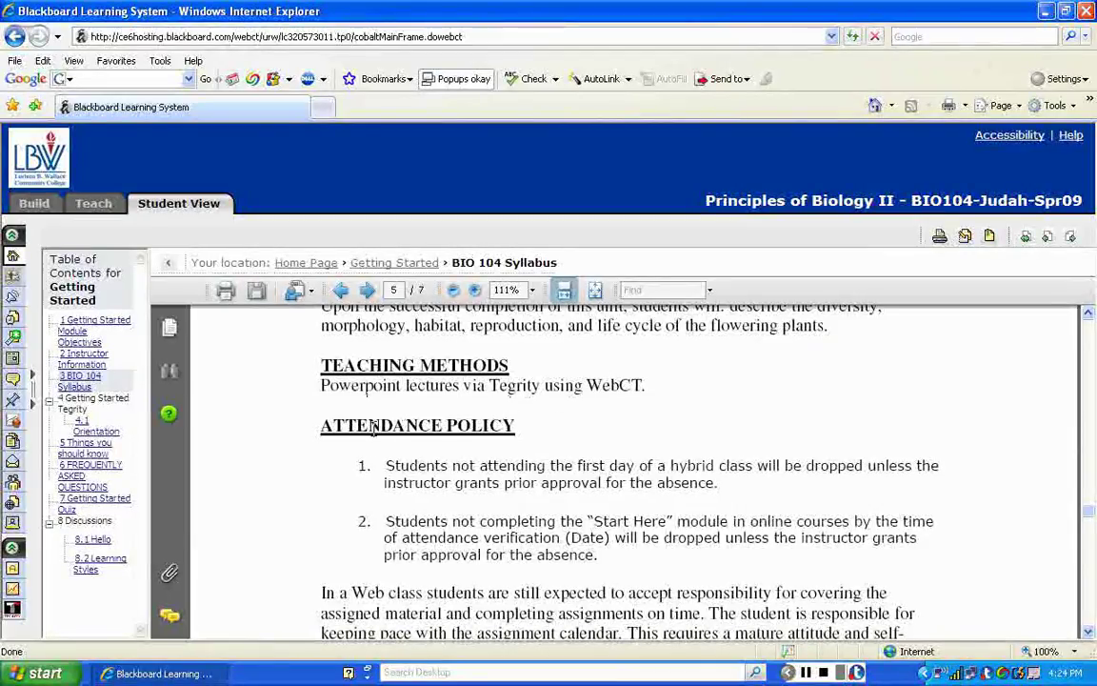
pyautogui.scroll(-2, 373, 428)
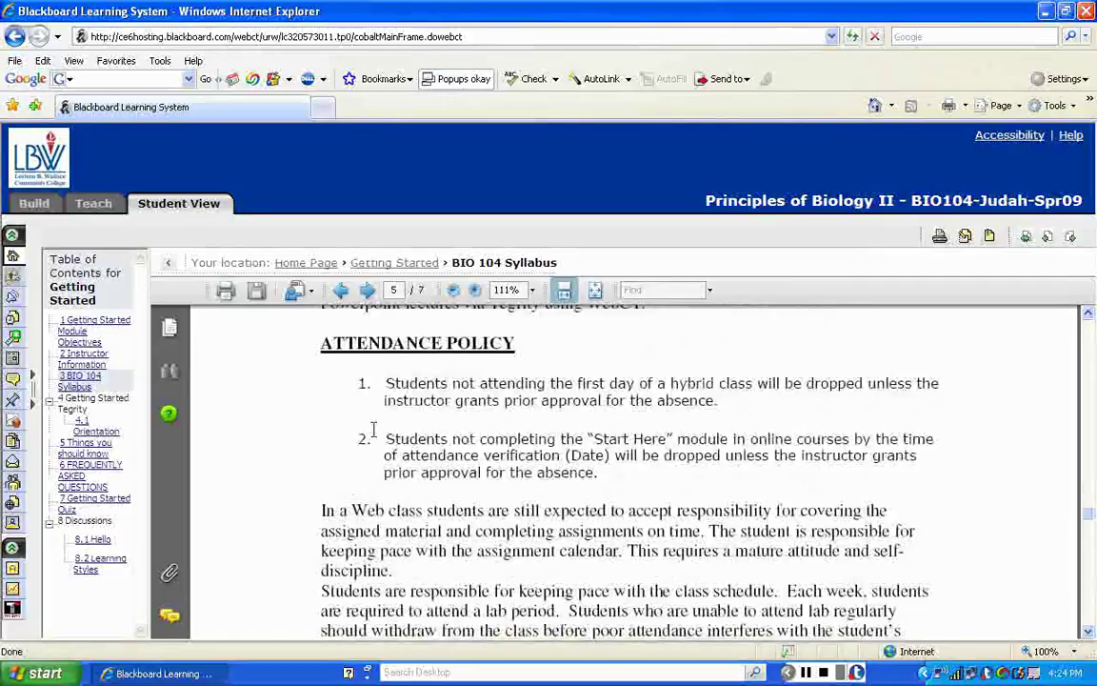
pyautogui.scroll(-5, 373, 428)
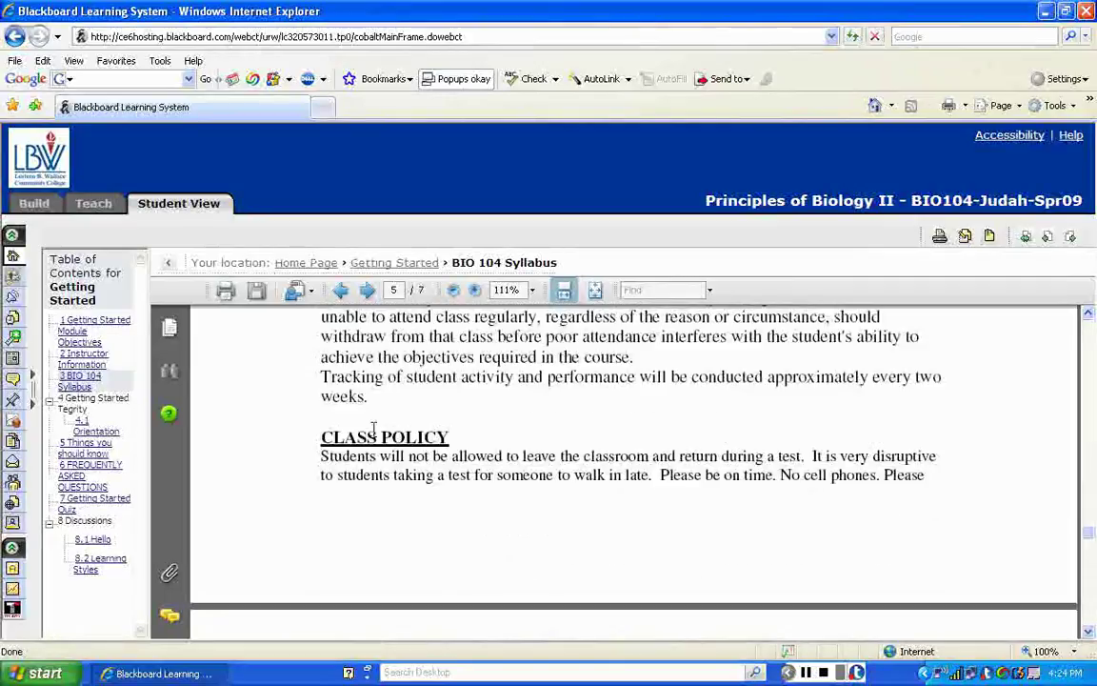
# - Review the rest of the syllabus through the evaluation procedures, make-up policy and disability accommodations policy on page 7
pyautogui.scroll(-15, 373, 428)
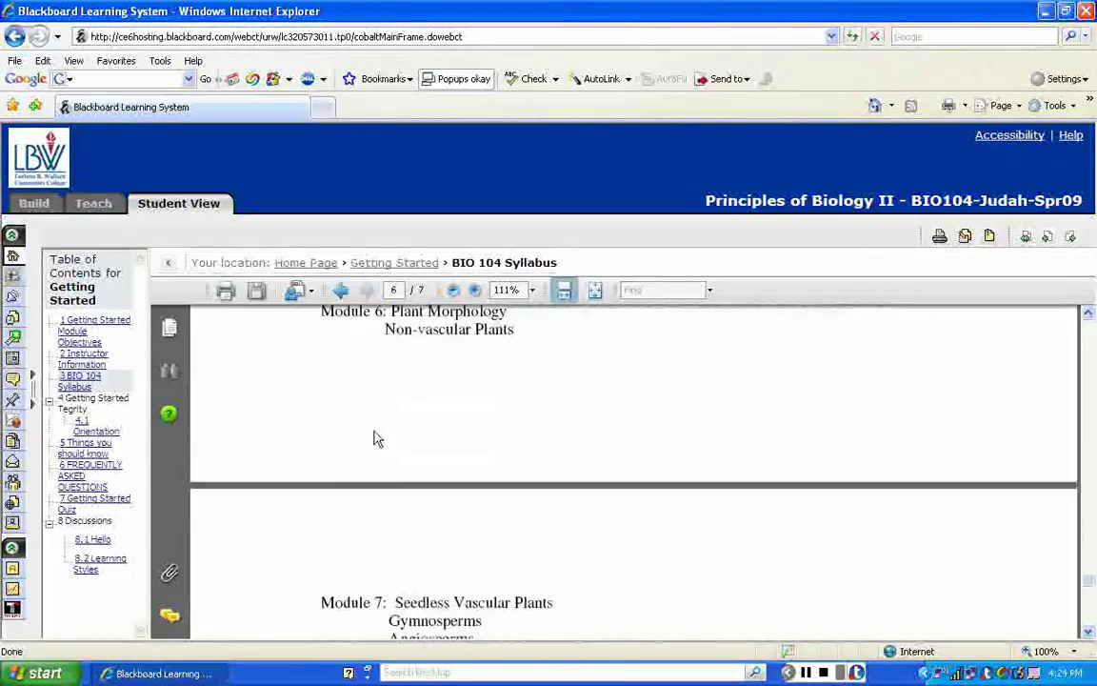
pyautogui.scroll(-5, 374, 433)
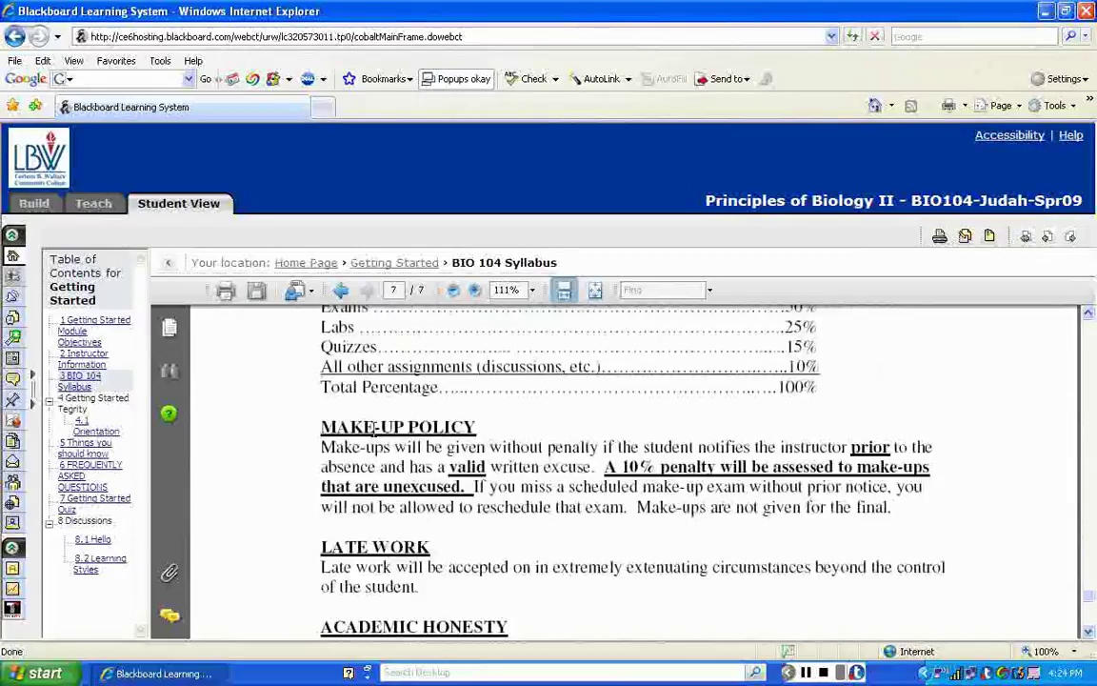
pyautogui.scroll(-3, 373, 430)
pyautogui.scroll(4, 373, 429)
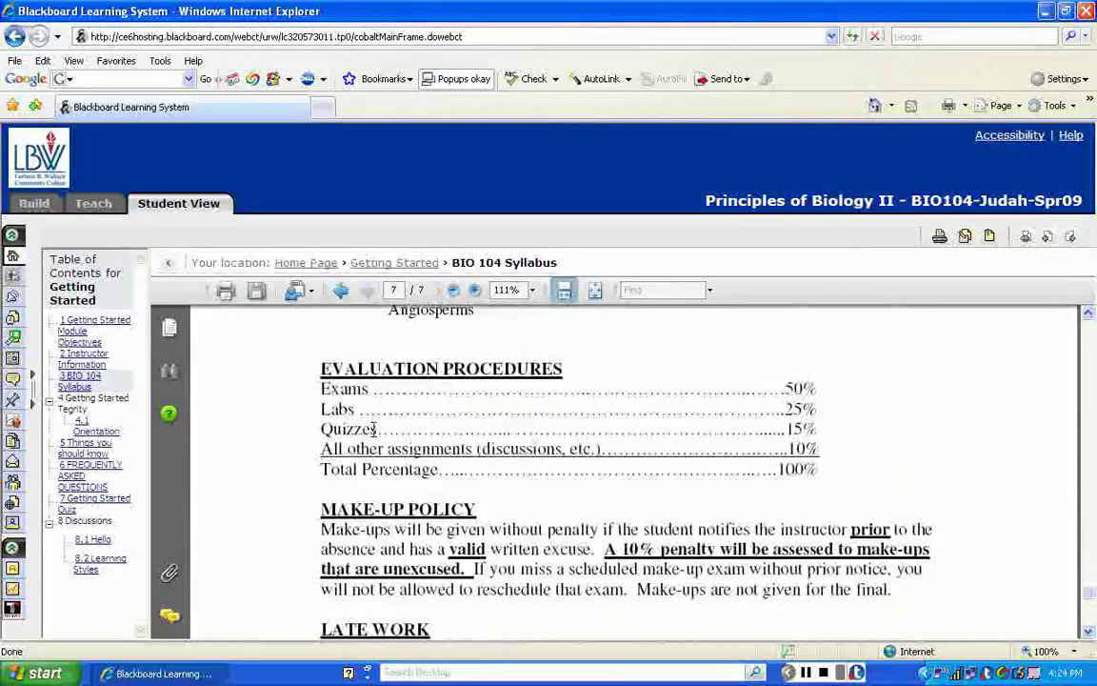
pyautogui.scroll(-4, 373, 430)
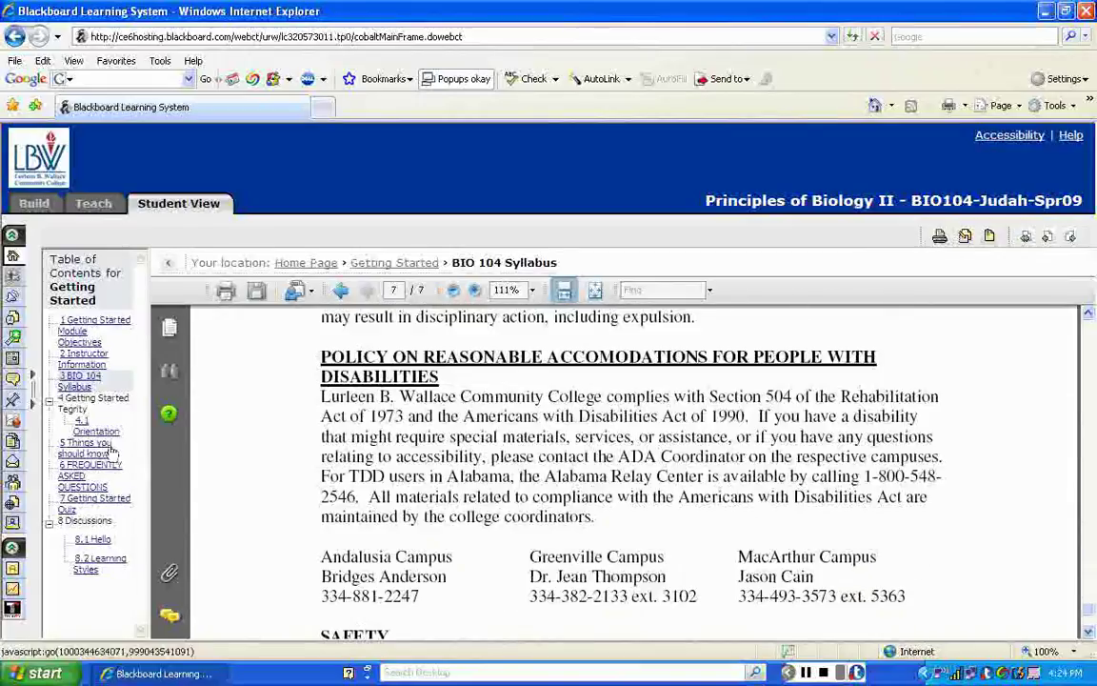
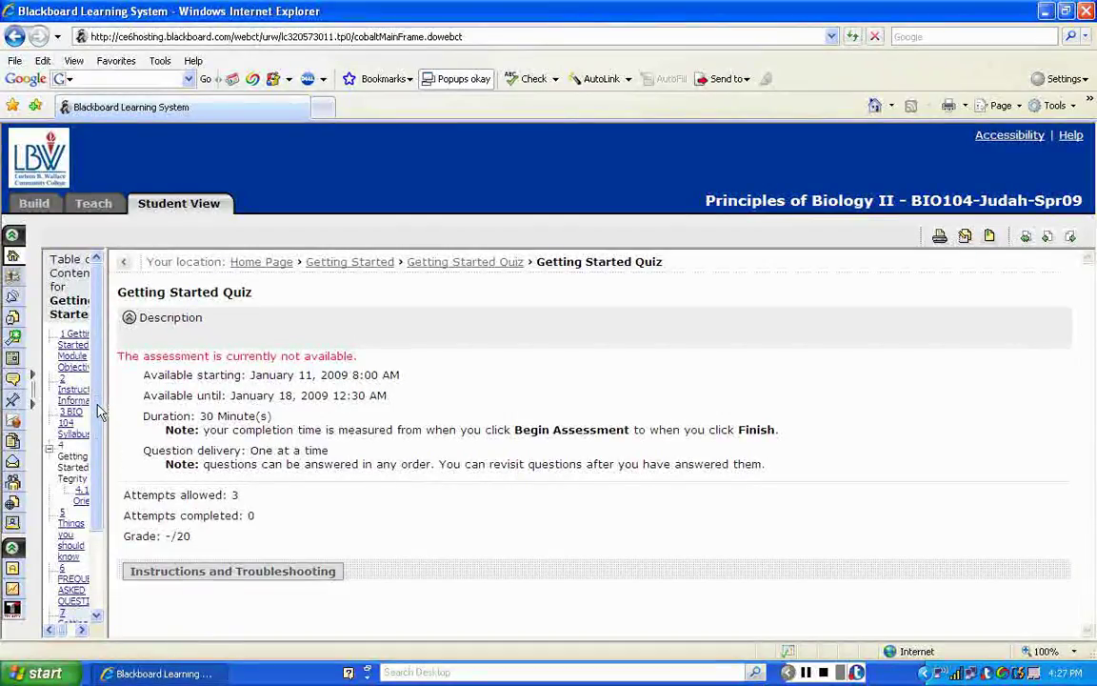
# - Widen the Getting Started table of contents and open the Hello topic under Discussions
pyautogui.scroll(-3, 99, 400)
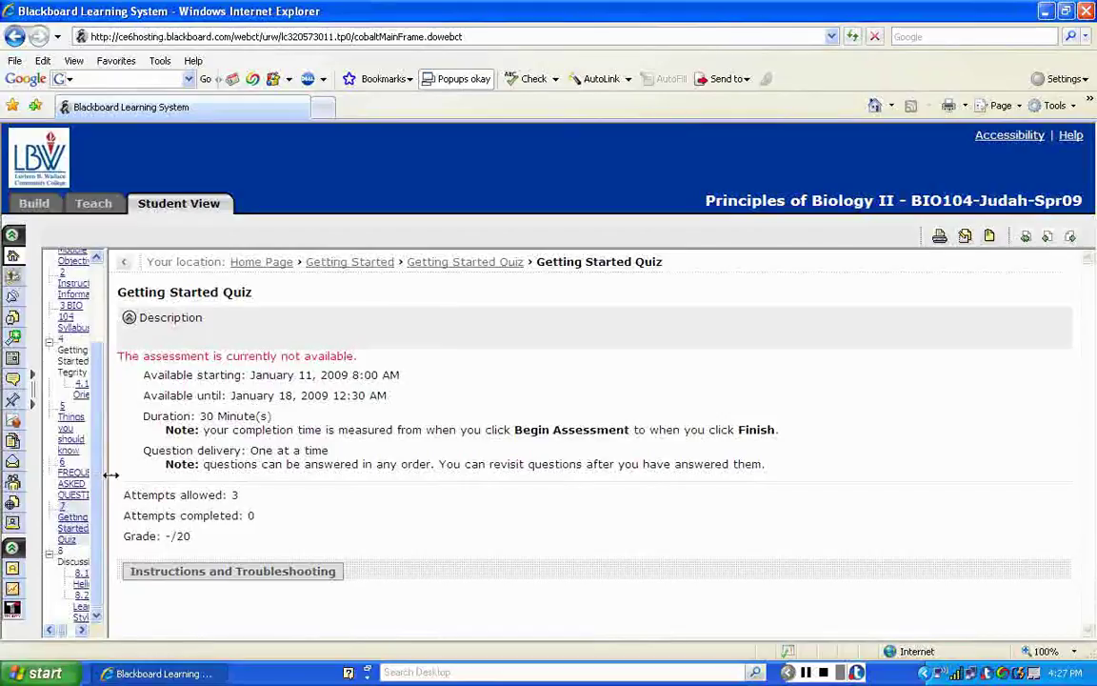
pyautogui.moveTo(111, 474); pyautogui.dragTo(186, 474)
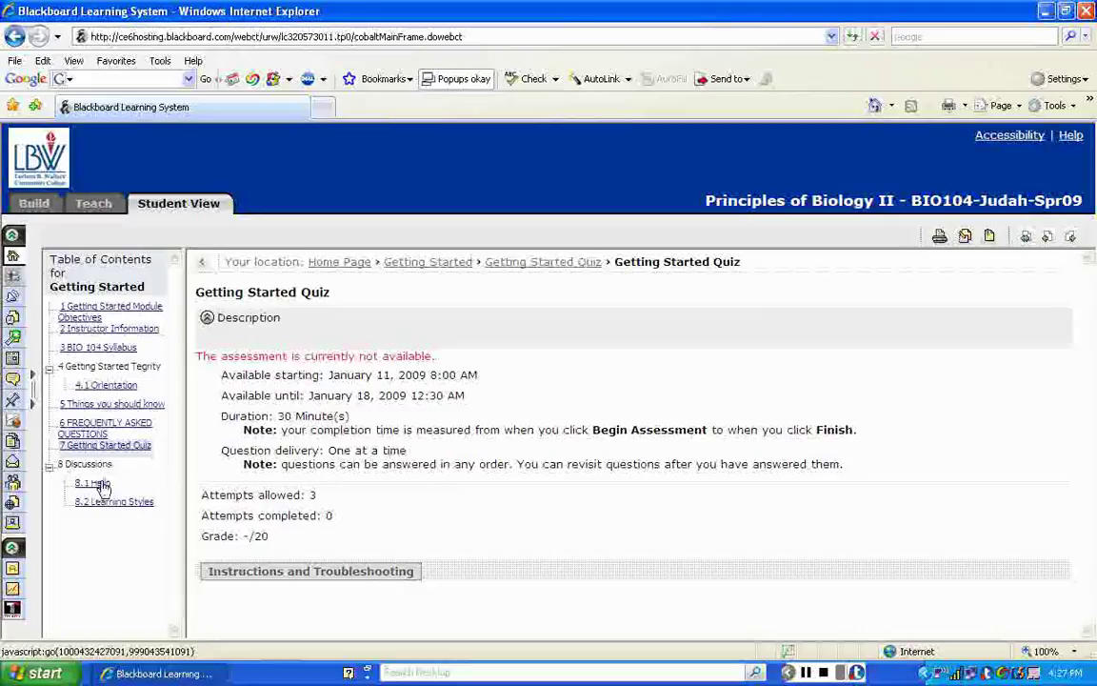
pyautogui.click(96, 484)
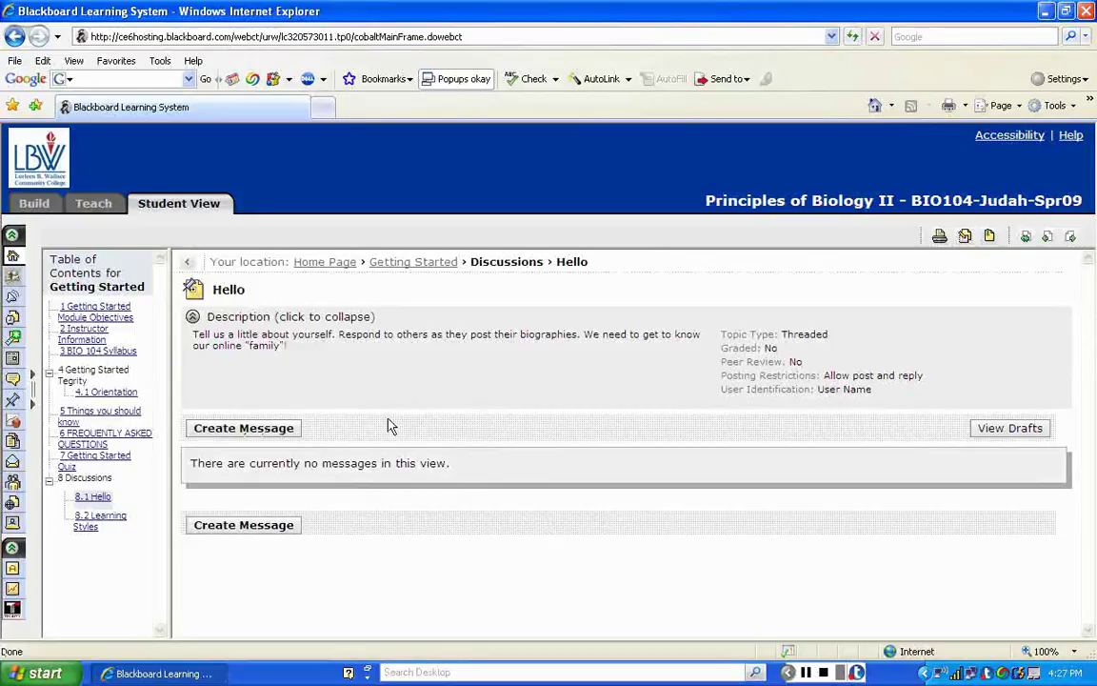
# - Create and post a message in the Hello discussion with the subject "hi" and the text "hi"
pyautogui.click(276, 434)
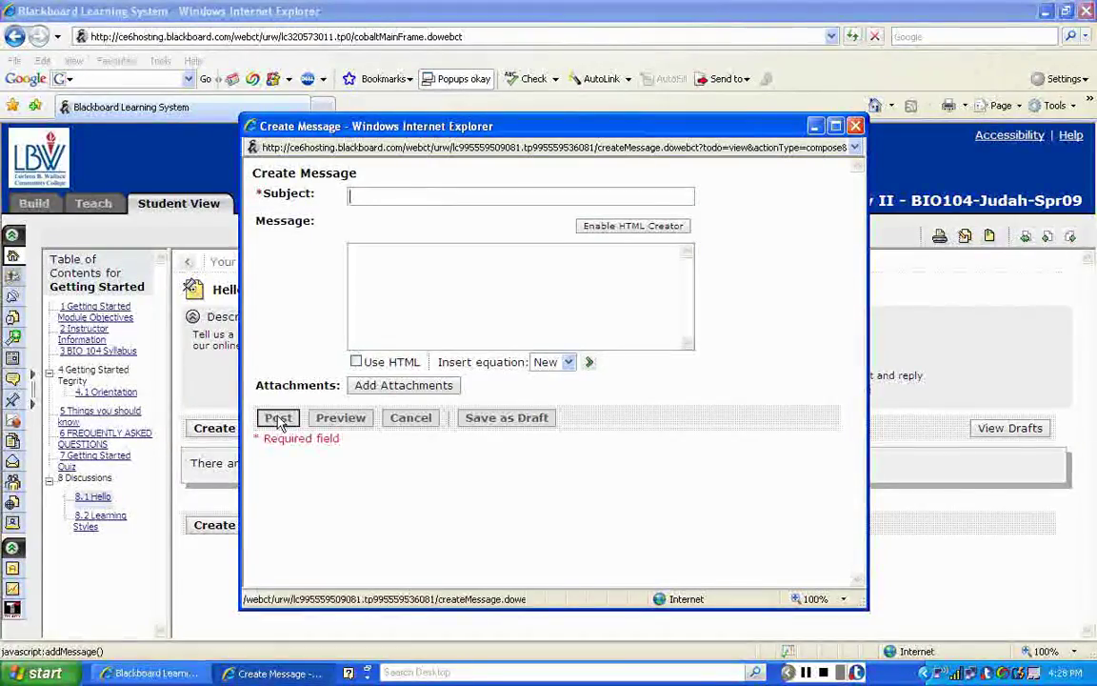
pyautogui.click(856, 127)
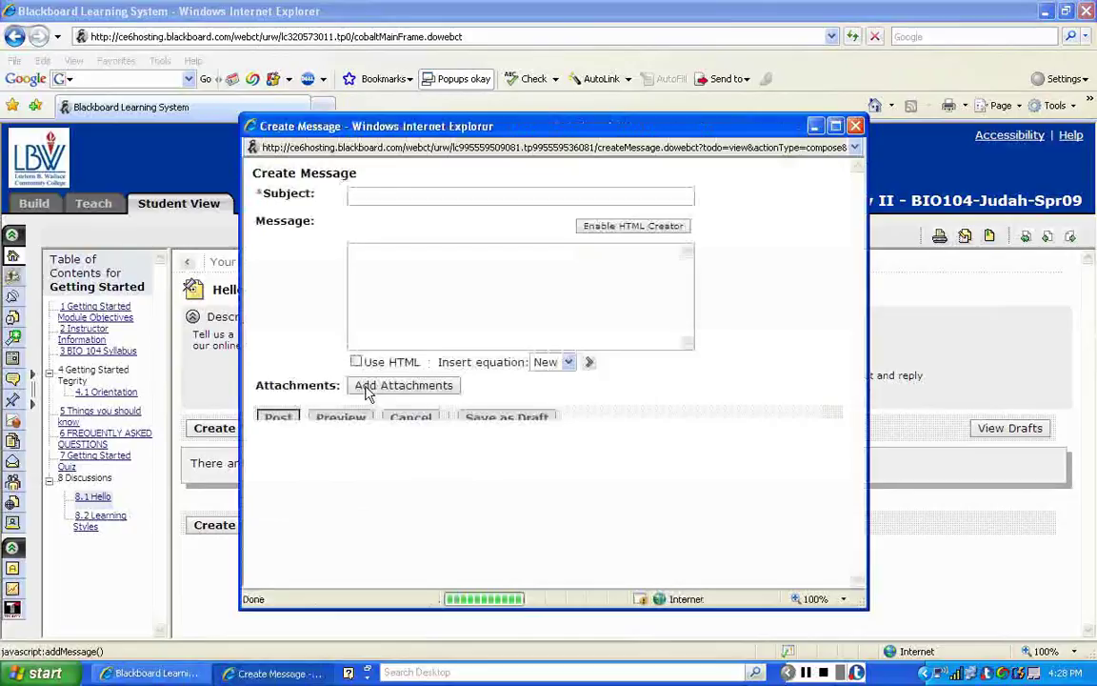
pyautogui.click(373, 202)
pyautogui.write('hi')
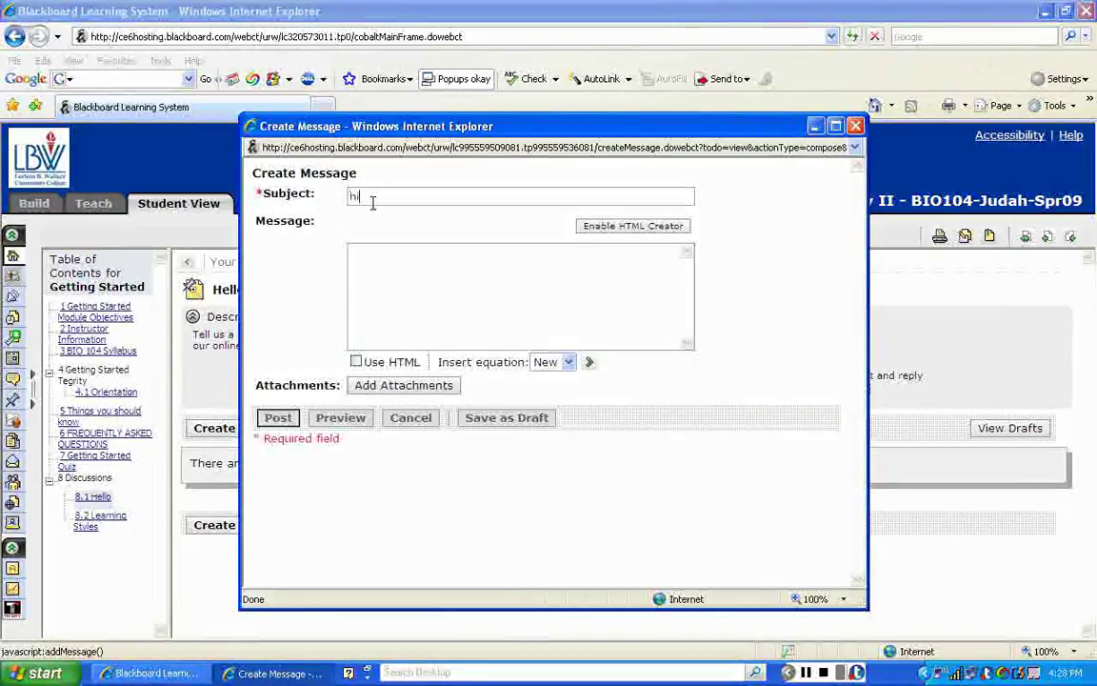
pyautogui.click(375, 267)
pyautogui.write('hi')
pyautogui.click(278, 417)
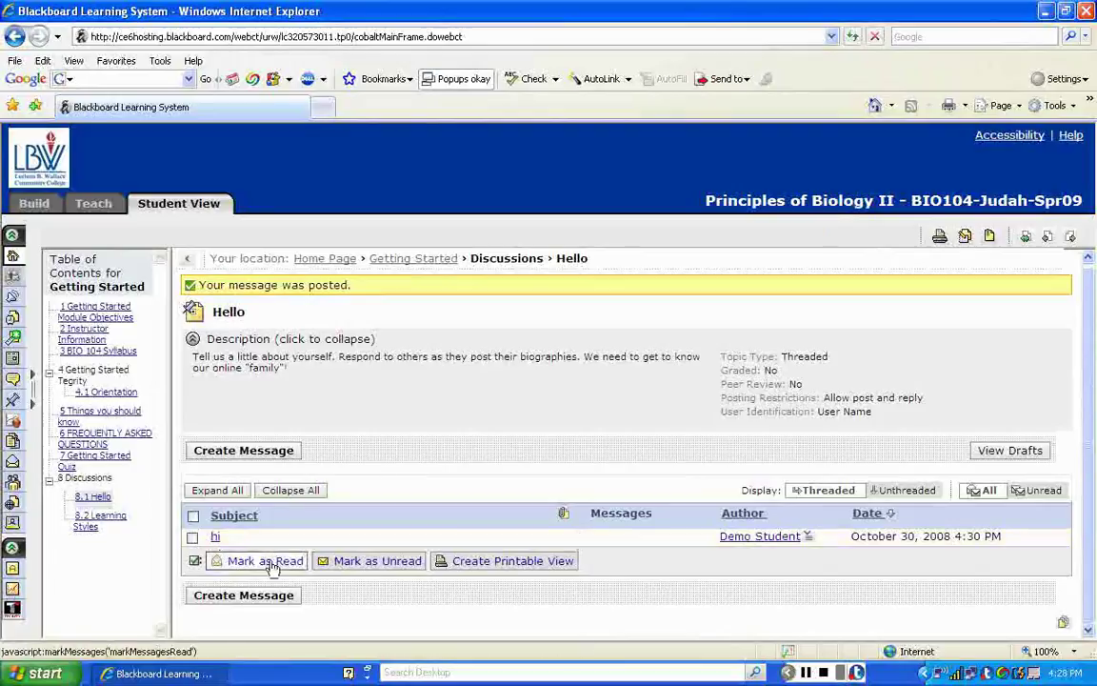
# - Open the posted "hi" message, post a reply with the text "hi", and expand the thread to show the reply
pyautogui.click(216, 538)
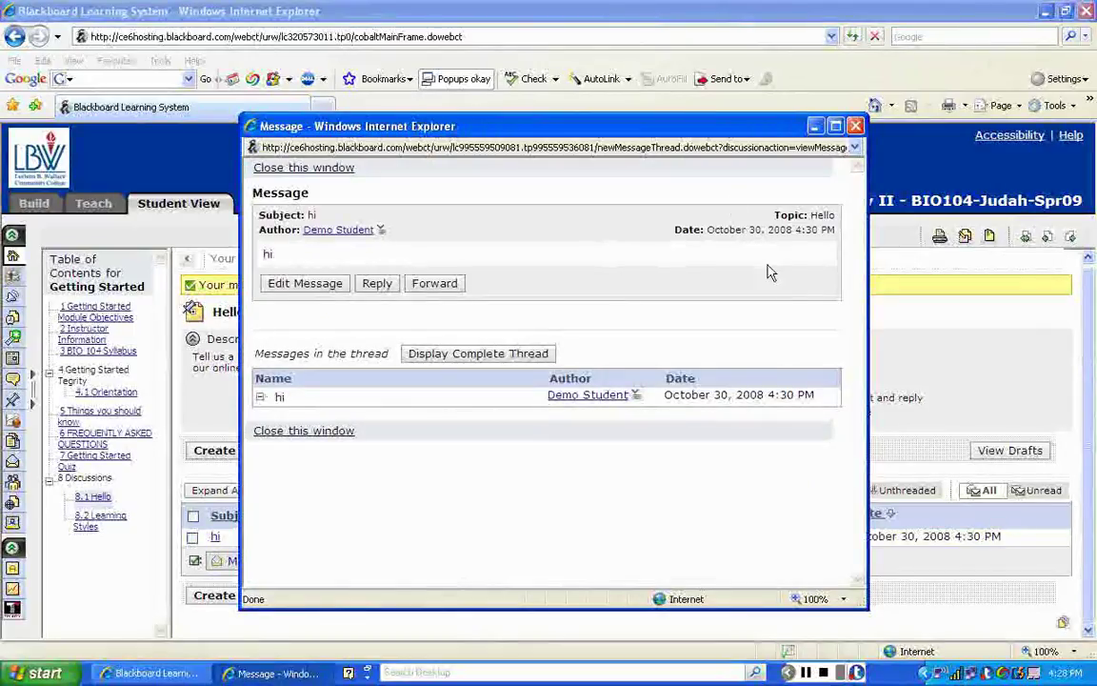
pyautogui.click(378, 284)
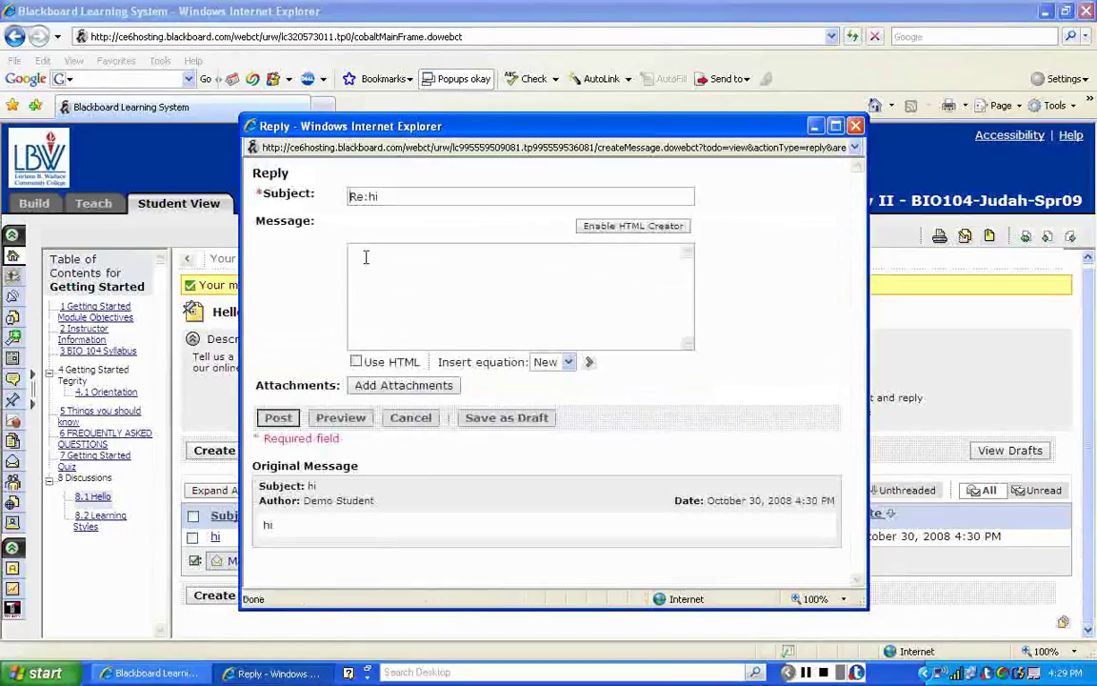
pyautogui.click(425, 299)
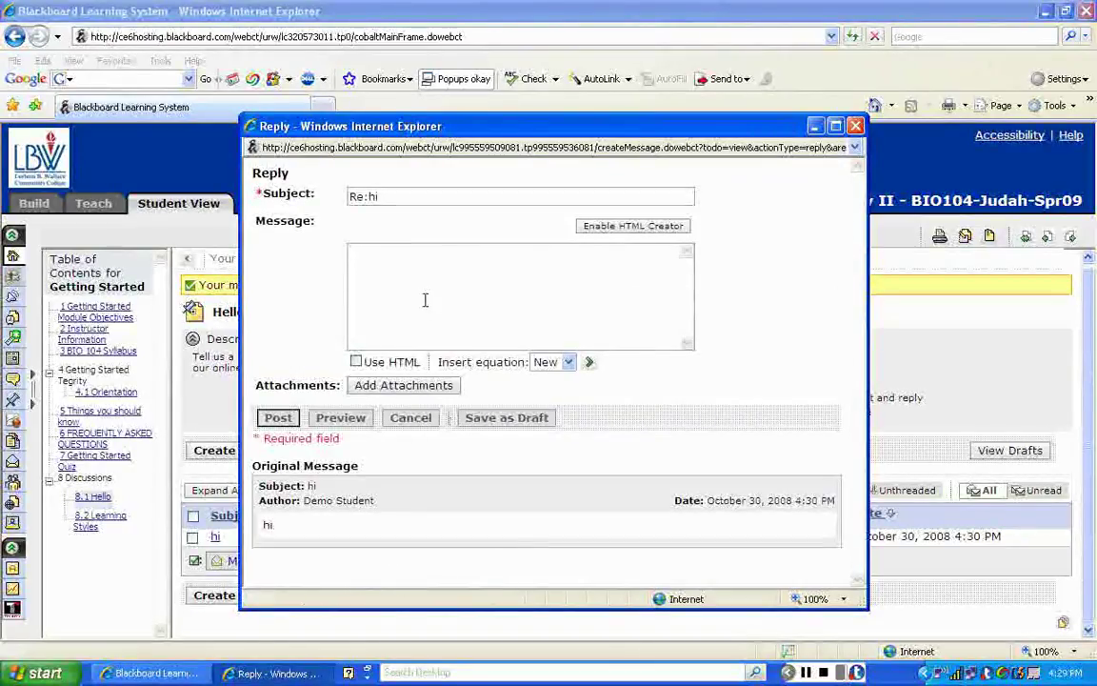
pyautogui.write('hi')
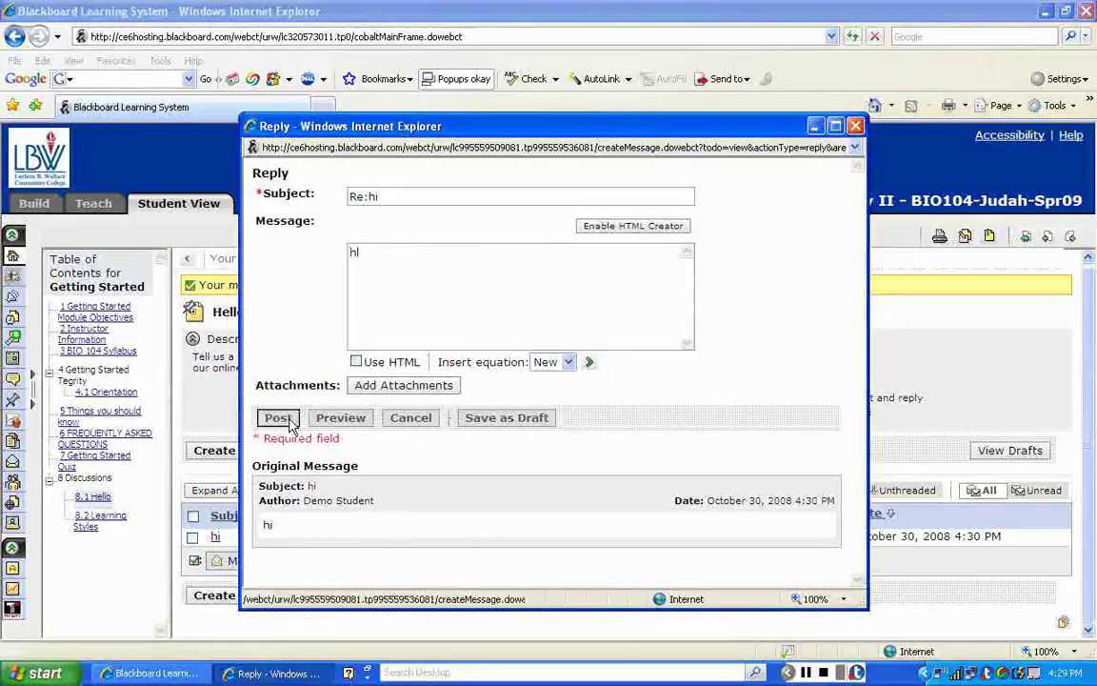
pyautogui.click(277, 418)
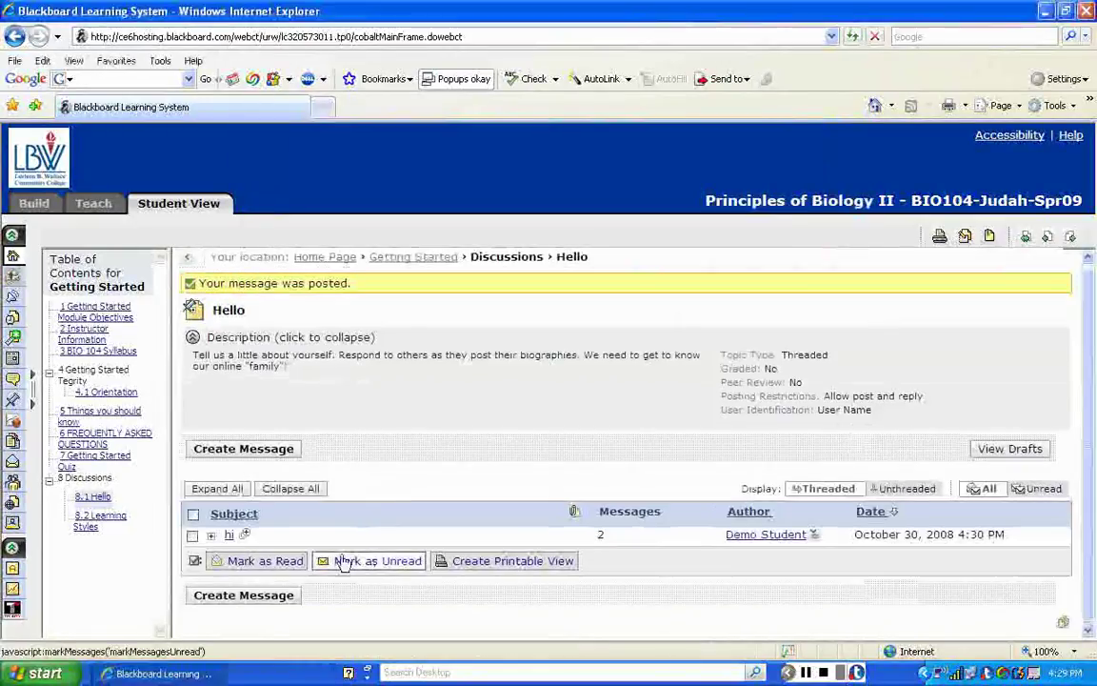
pyautogui.click(212, 541)
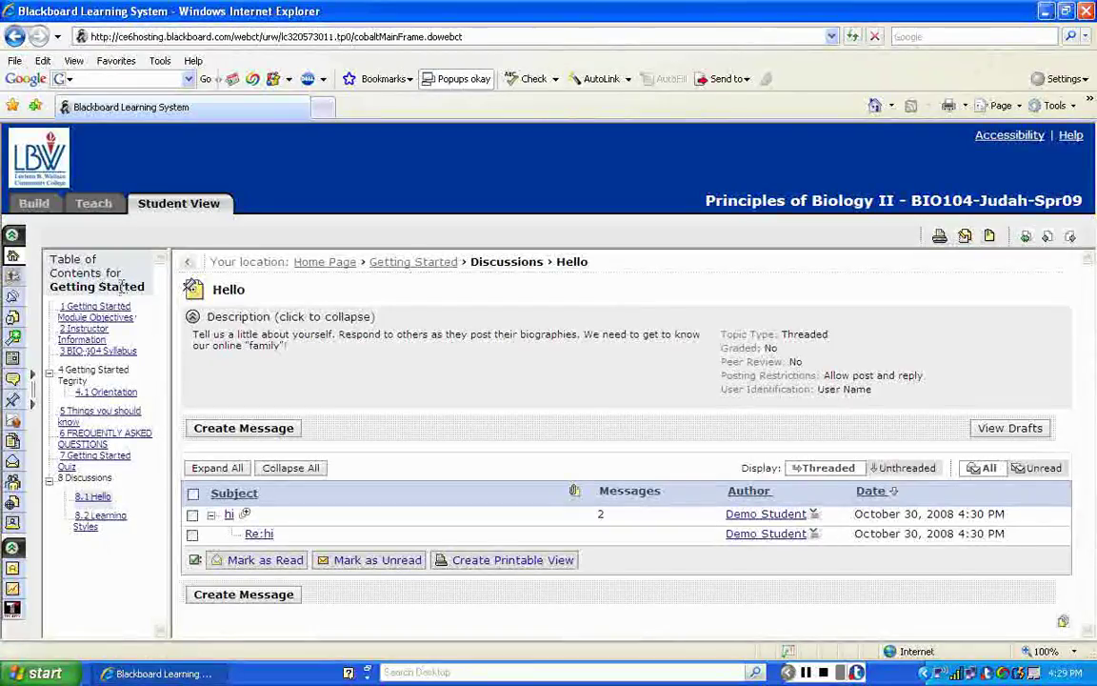
# - Return to the course's home page, open Module 1 and view the Module 1 Objectives in its Objectives section
pyautogui.click(34, 400)
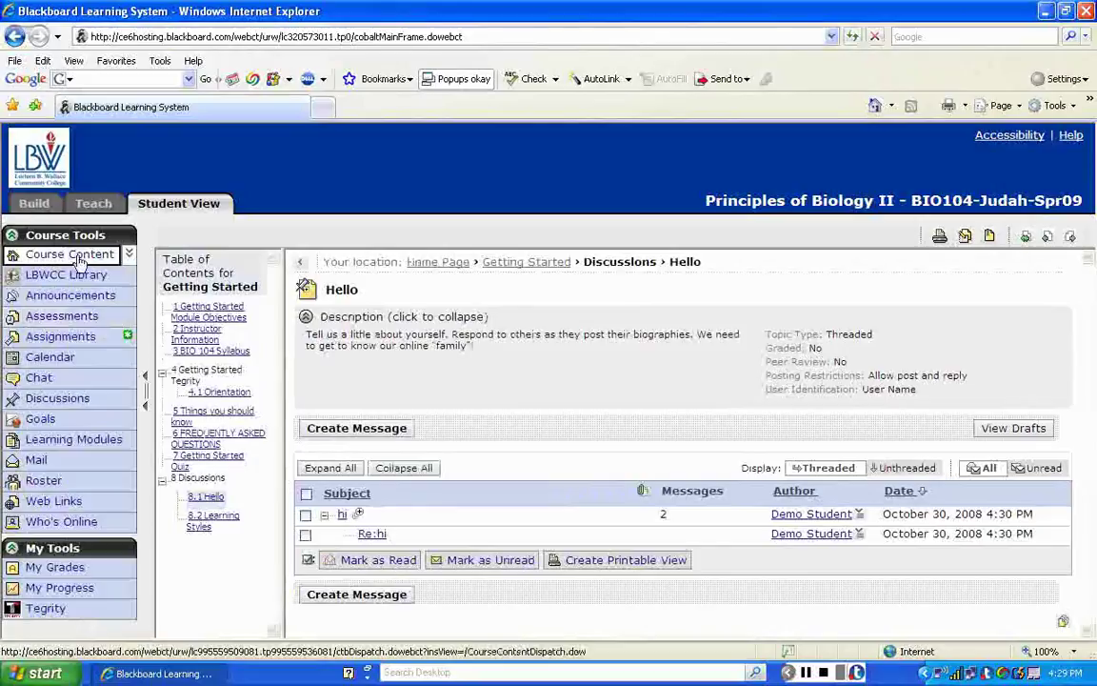
pyautogui.click(76, 258)
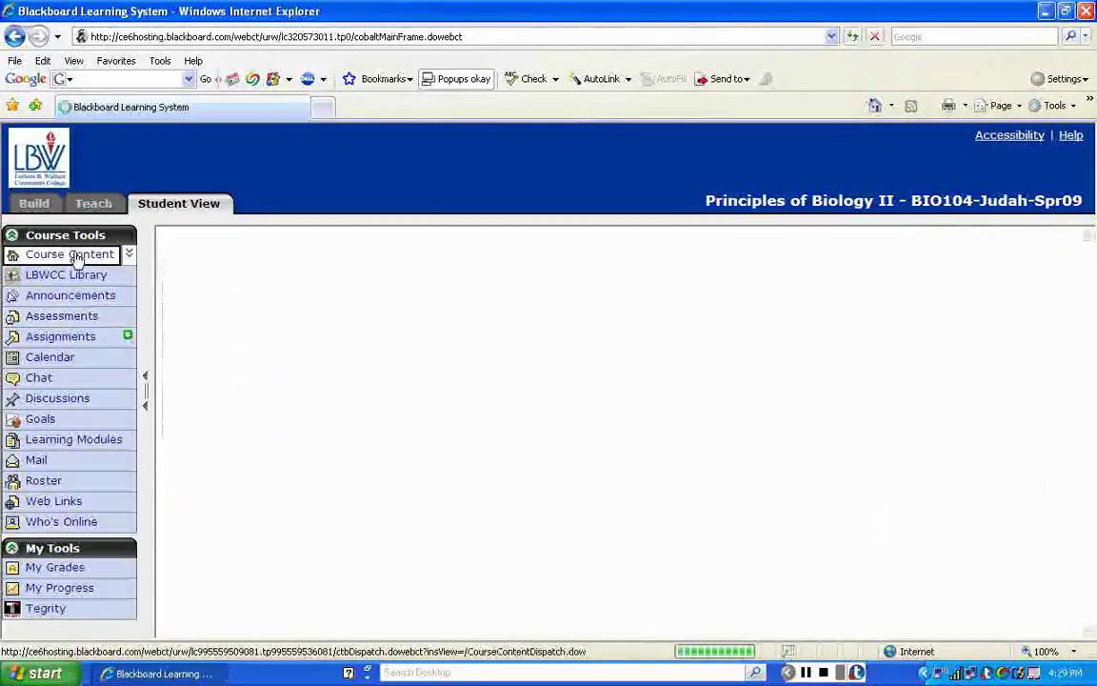
pyautogui.scroll(-1, 989, 443)
pyautogui.scroll(-1, 988, 443)
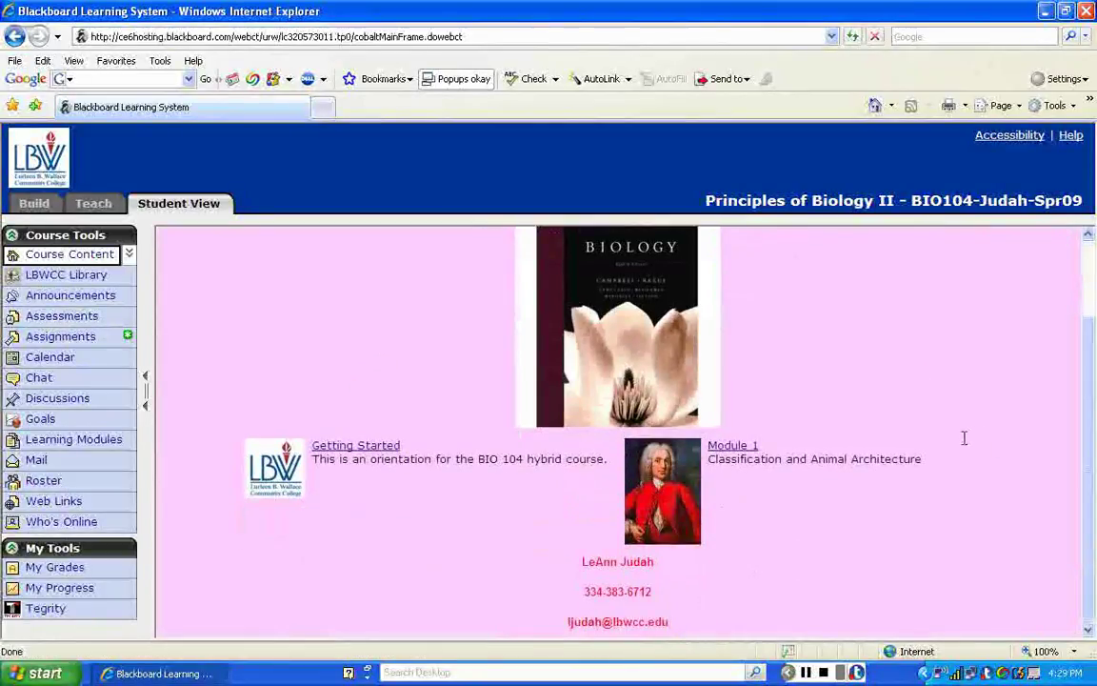
pyautogui.click(730, 445)
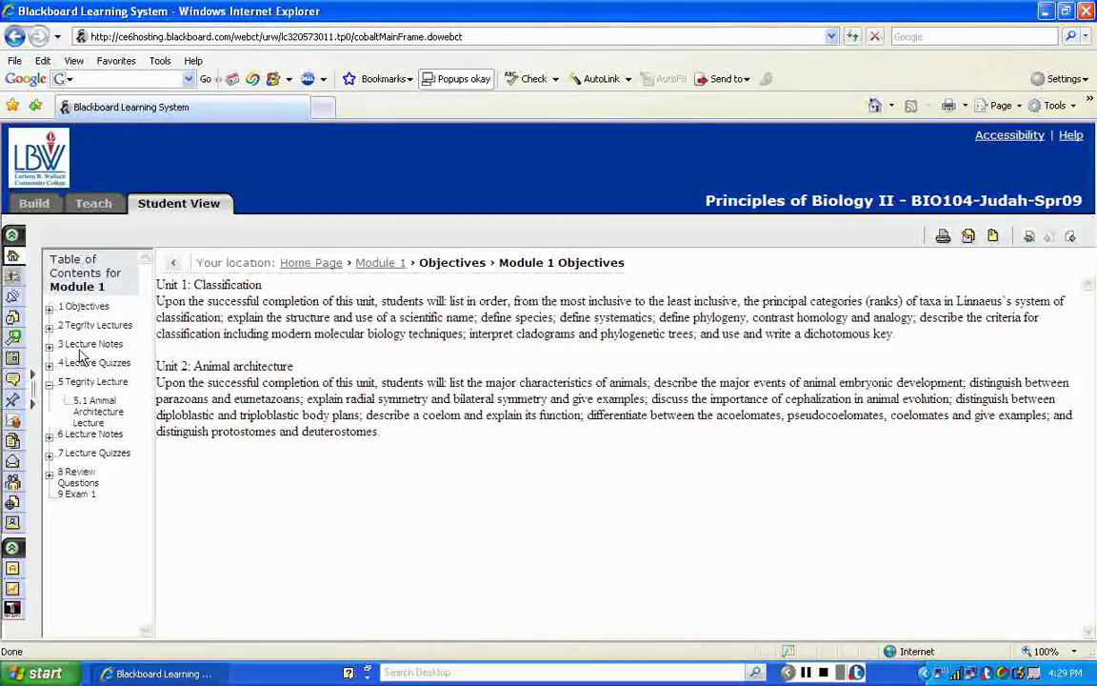
pyautogui.click(49, 310)
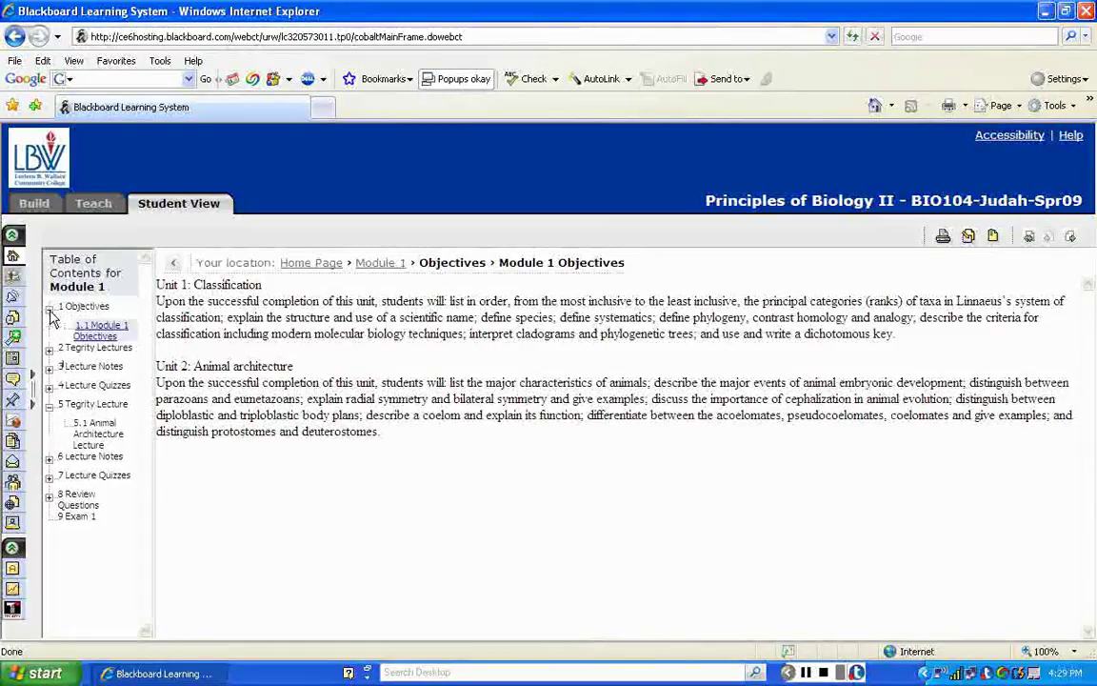
pyautogui.click(100, 333)
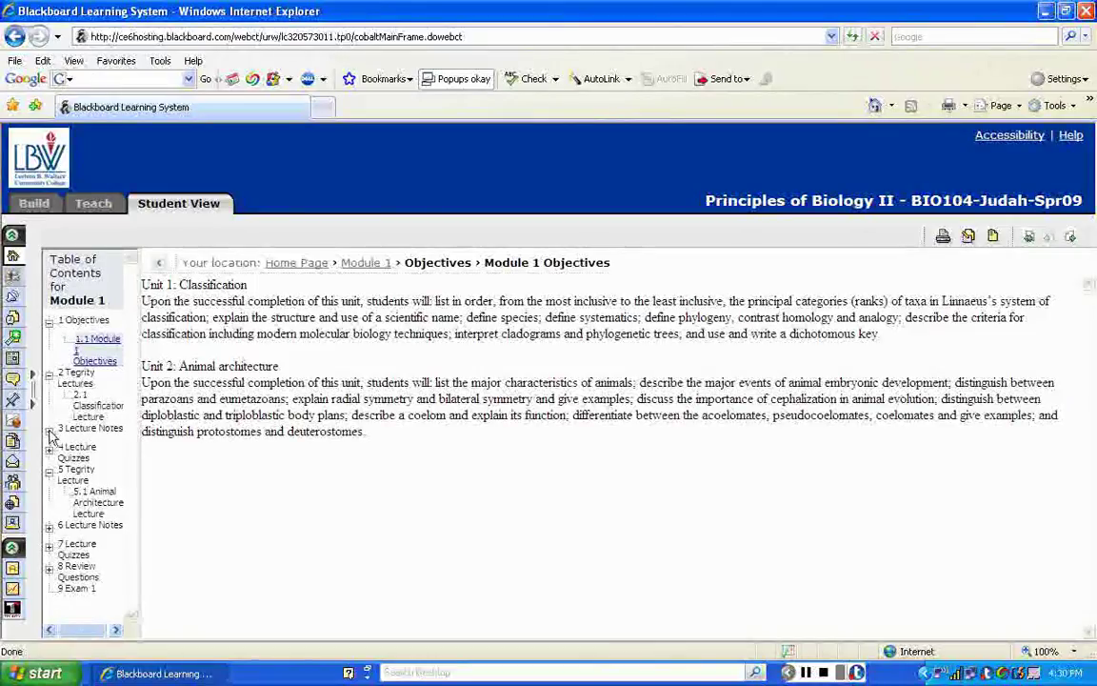
# - Expand Module 1's first Lecture Notes section, open the Classification notes and look through page 1
pyautogui.click(48, 430)
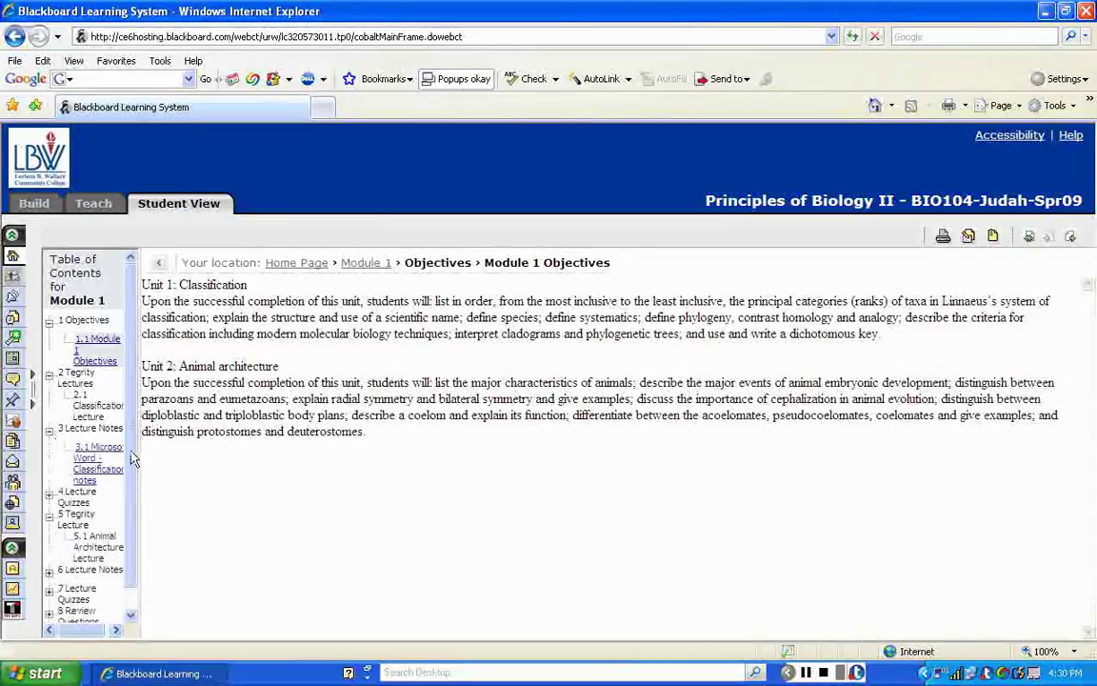
pyautogui.scroll(-1, 132, 460)
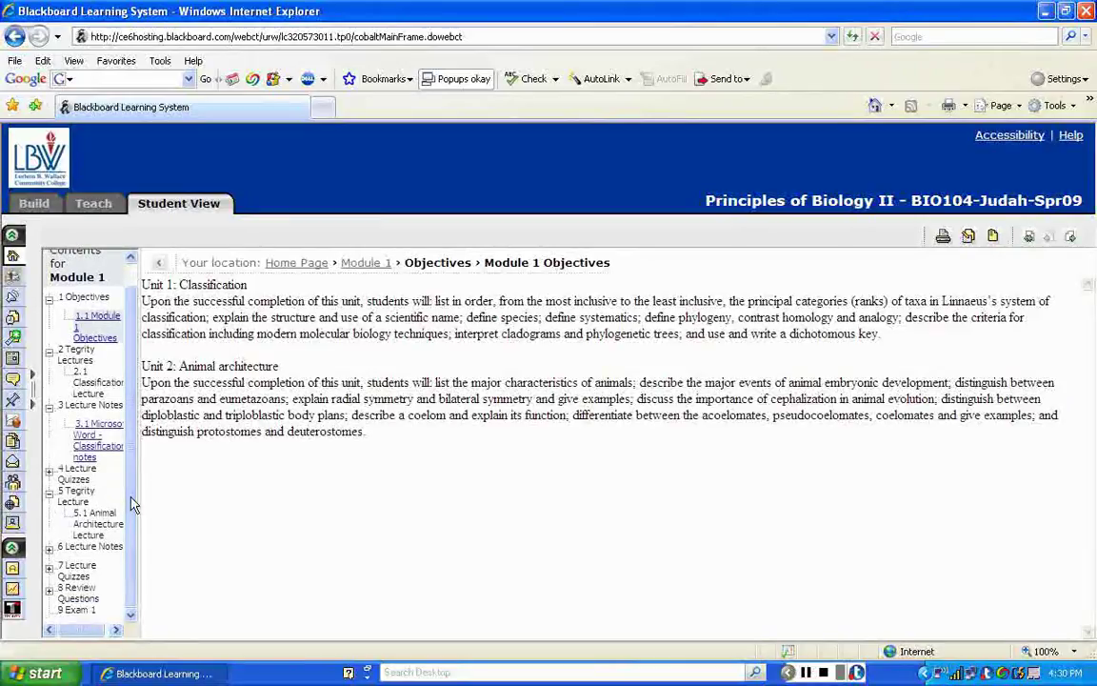
pyautogui.click(96, 440)
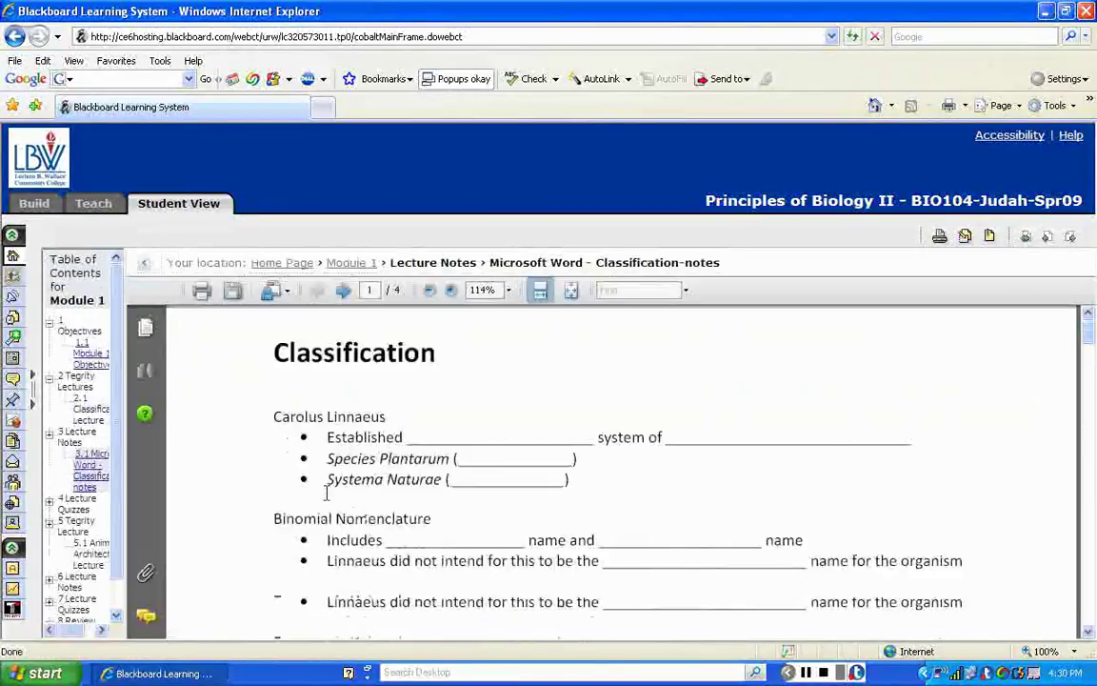
pyautogui.scroll(-8, 325, 492)
pyautogui.scroll(3, 325, 492)
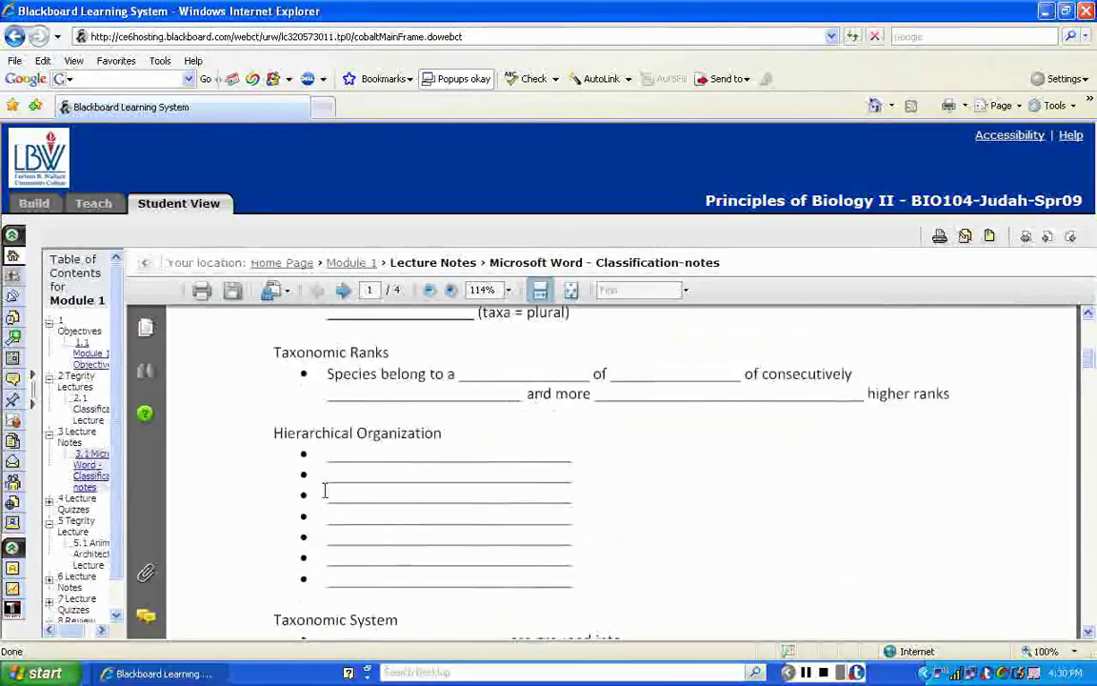
pyautogui.scroll(5, 325, 492)
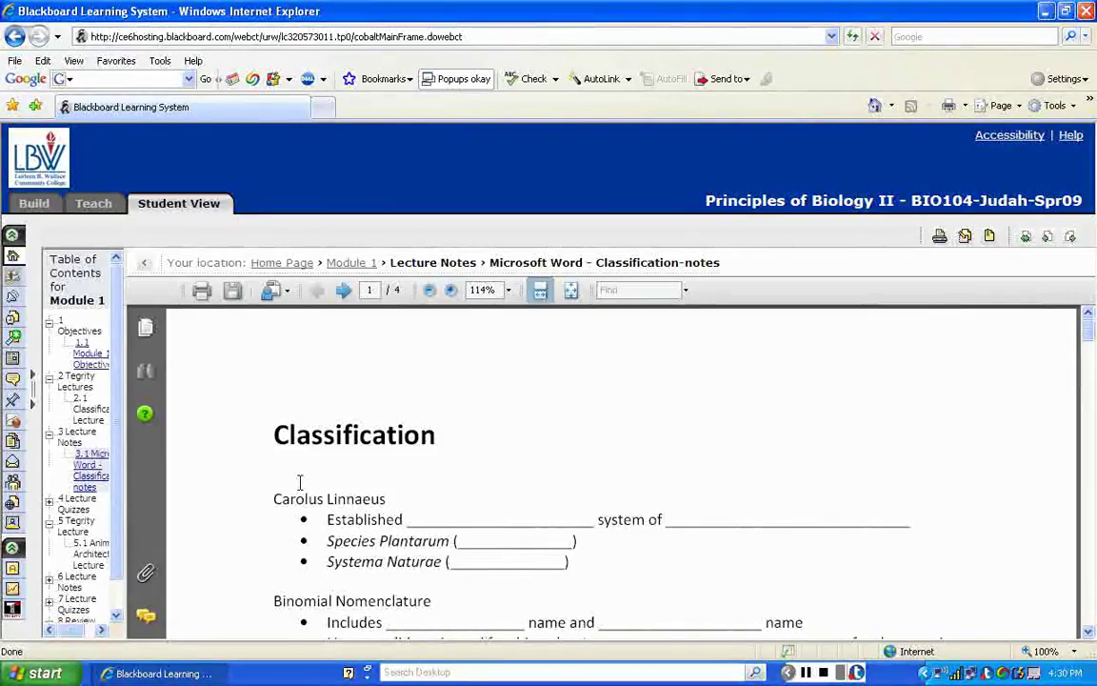
# - Read through the Classification notes from the start of page 1 to the Scientific Name section on page 2
pyautogui.scroll(-3, 300, 483)
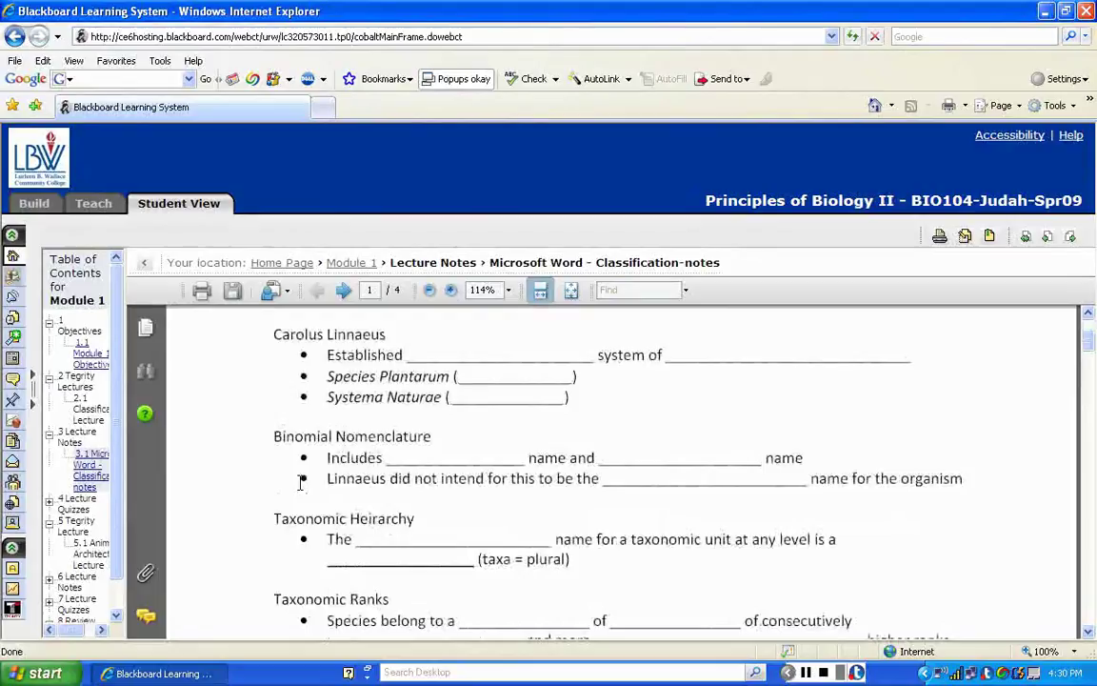
pyautogui.scroll(-8, 300, 483)
pyautogui.scroll(11, 300, 483)
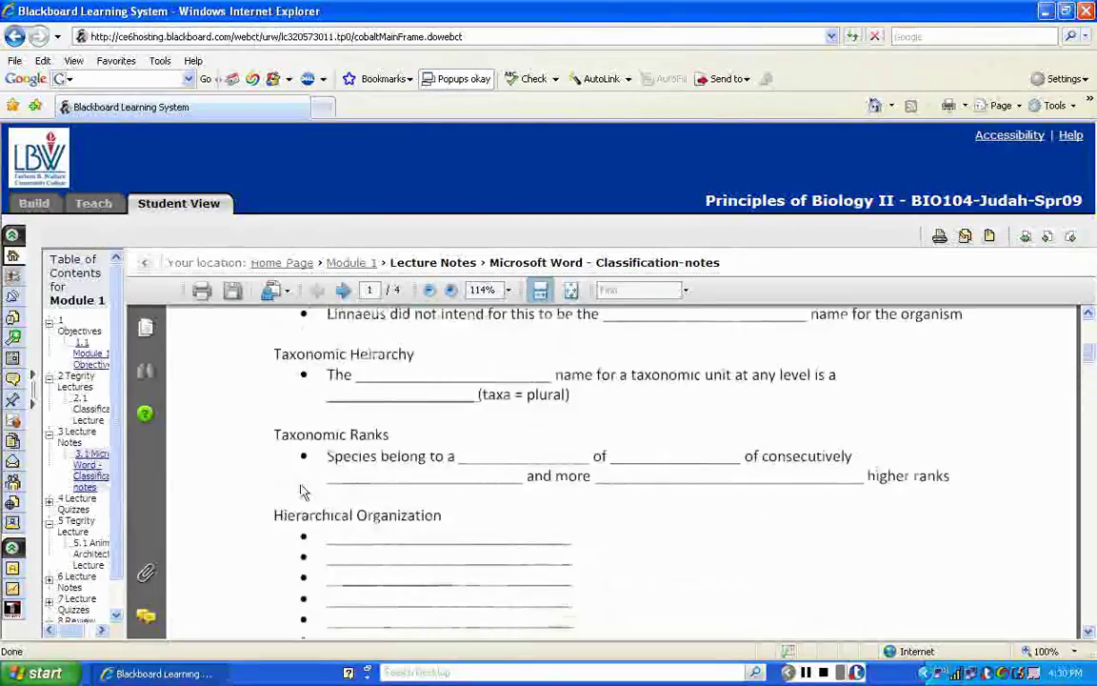
pyautogui.scroll(-2, 300, 482)
pyautogui.scroll(-2, 300, 483)
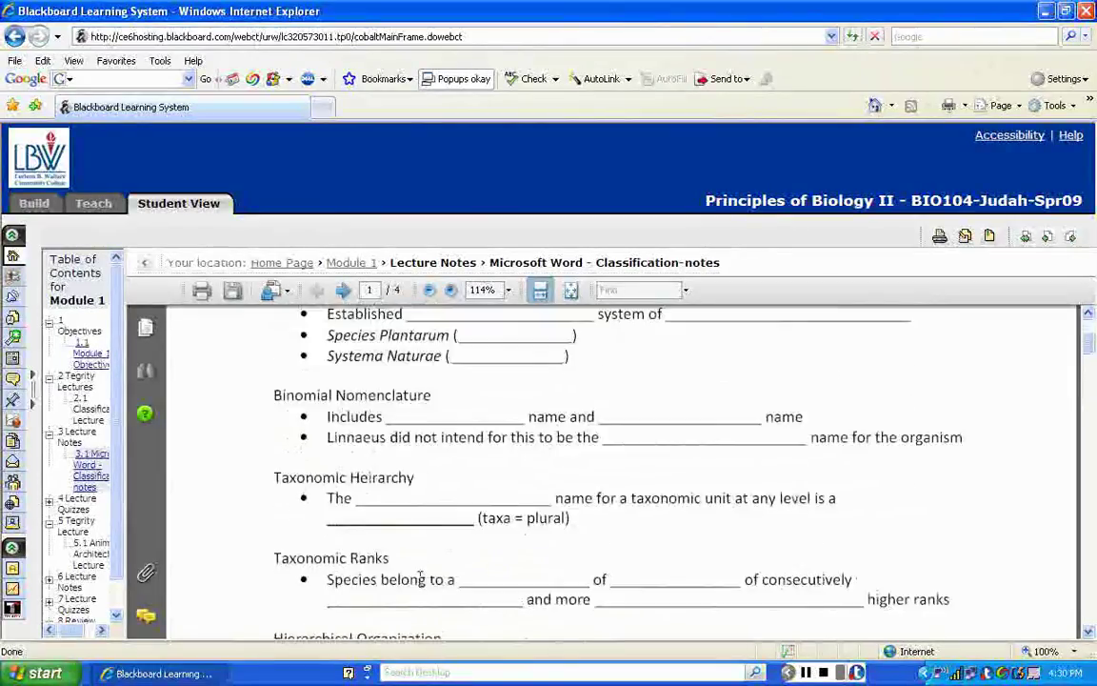
pyautogui.scroll(-2, 591, 576)
pyautogui.scroll(-10, 591, 577)
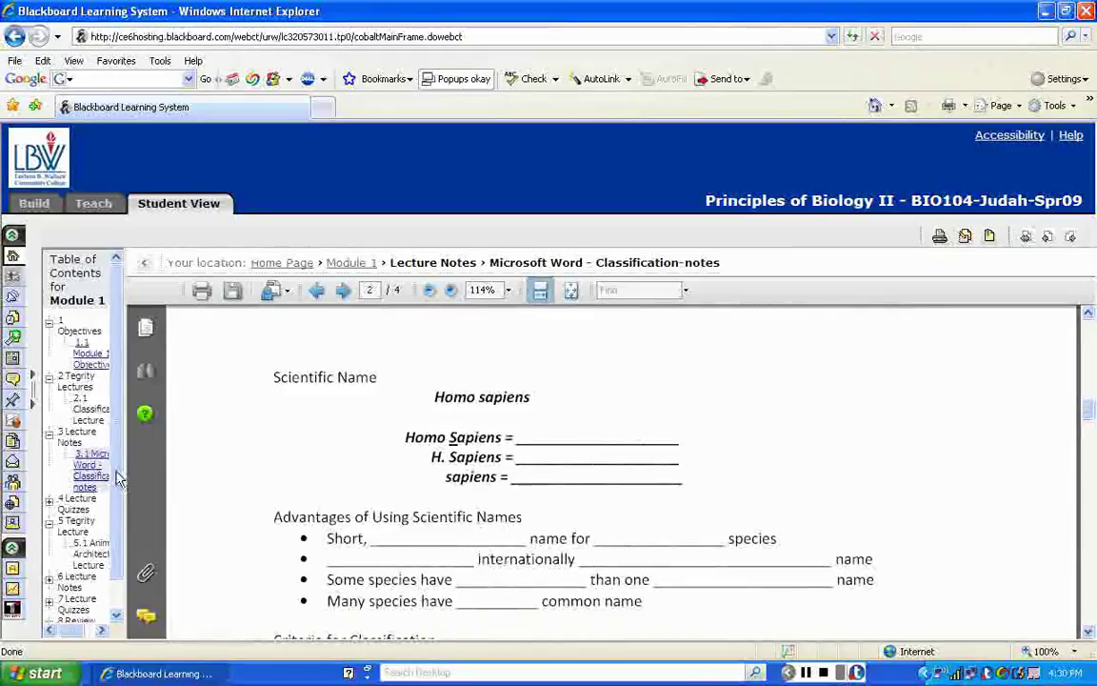
# - Expand Module 1's first Lecture Quizzes section and open Module 1 Quiz 1 to view its availability and attempt details
pyautogui.scroll(-1, 104, 425)
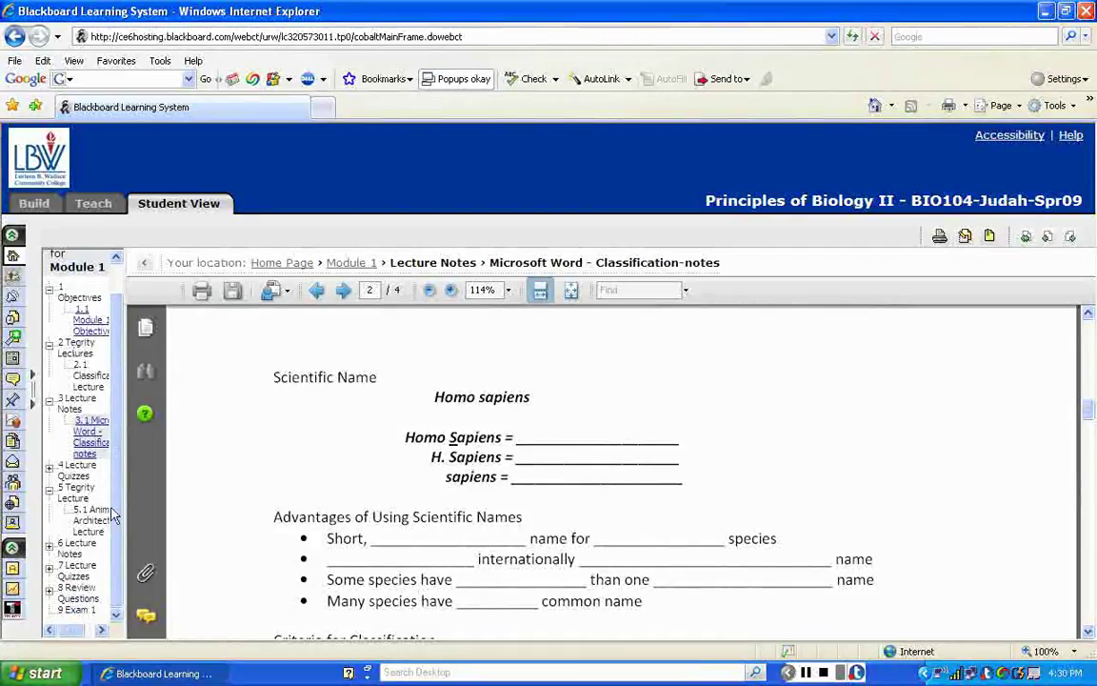
pyautogui.click(106, 421)
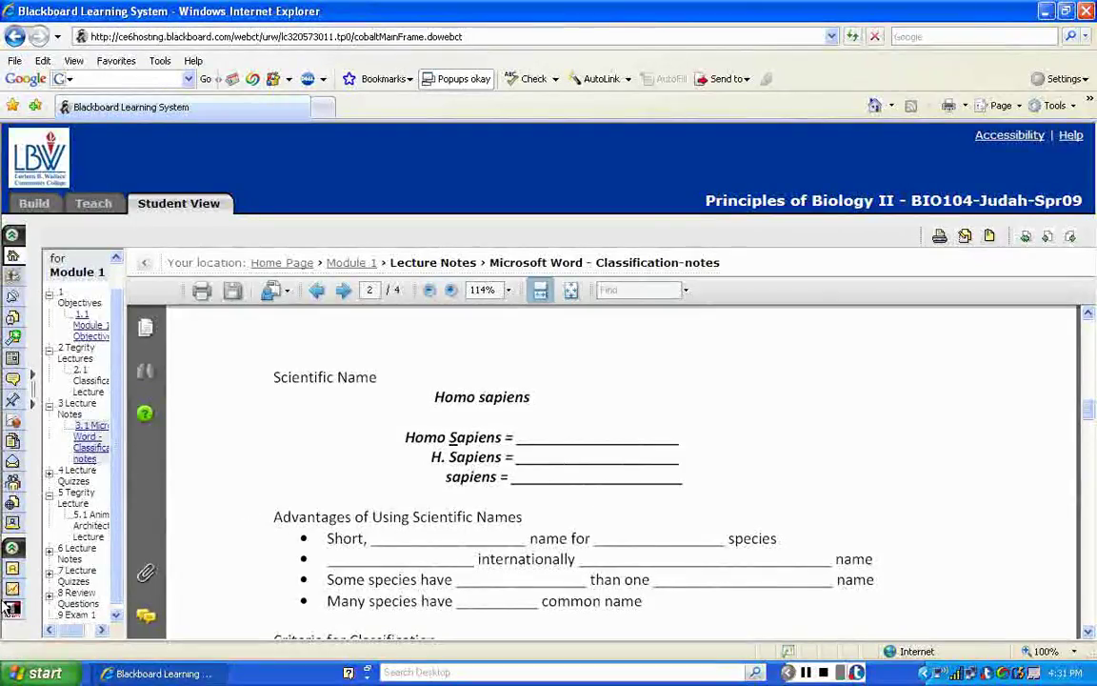
pyautogui.click(33, 405)
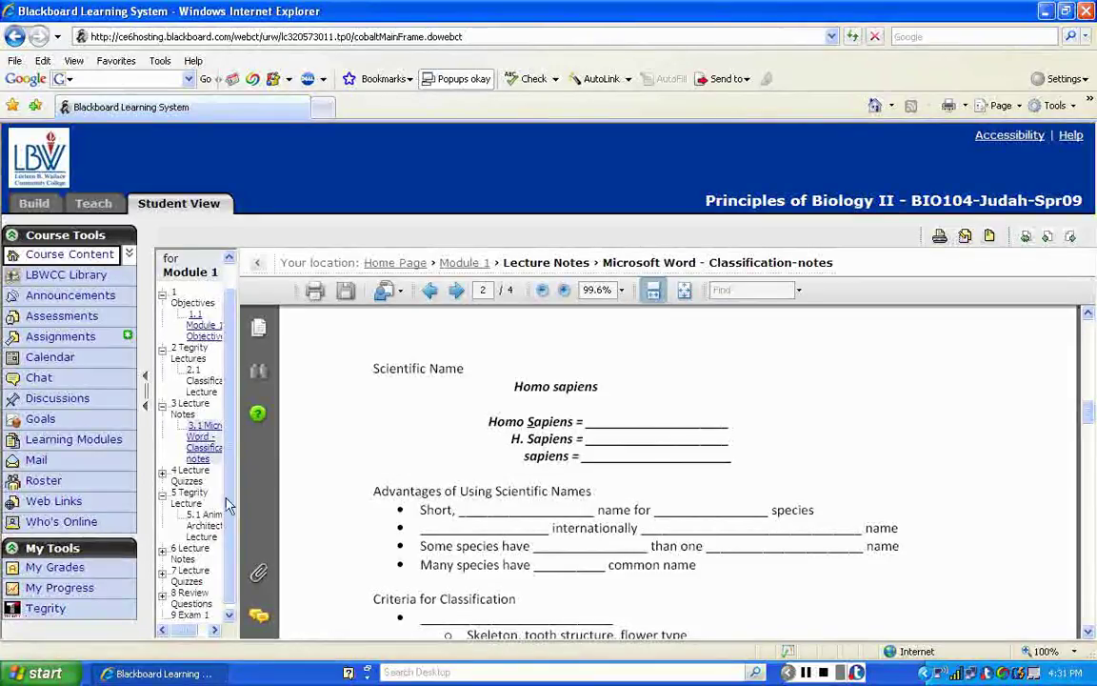
pyautogui.click(153, 390)
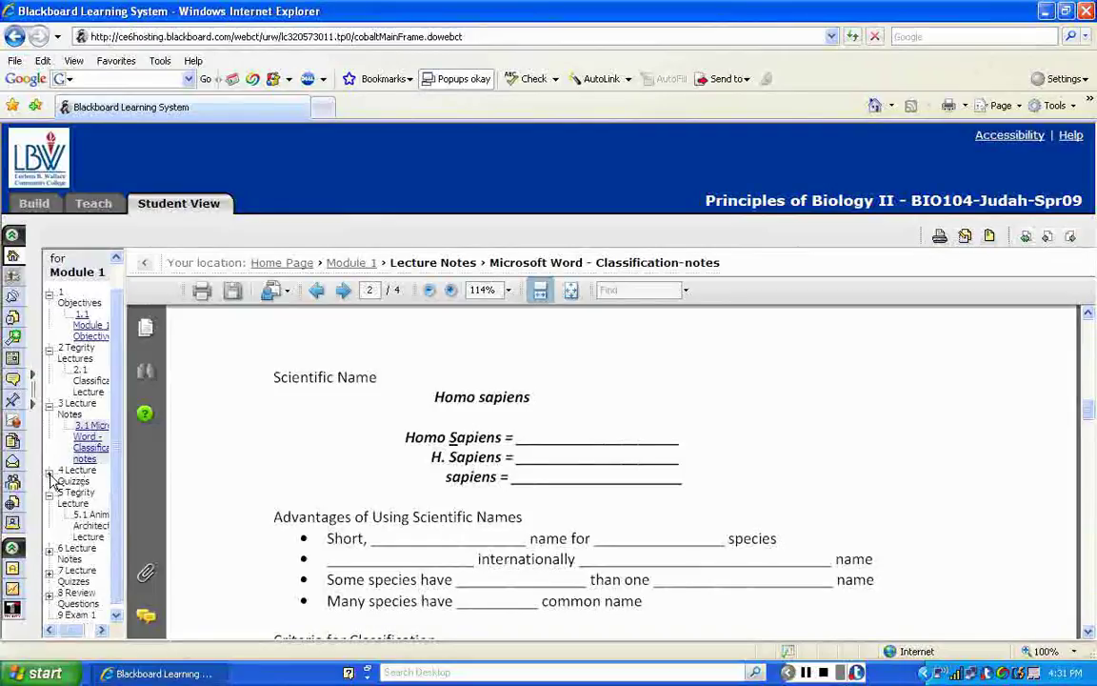
pyautogui.click(49, 473)
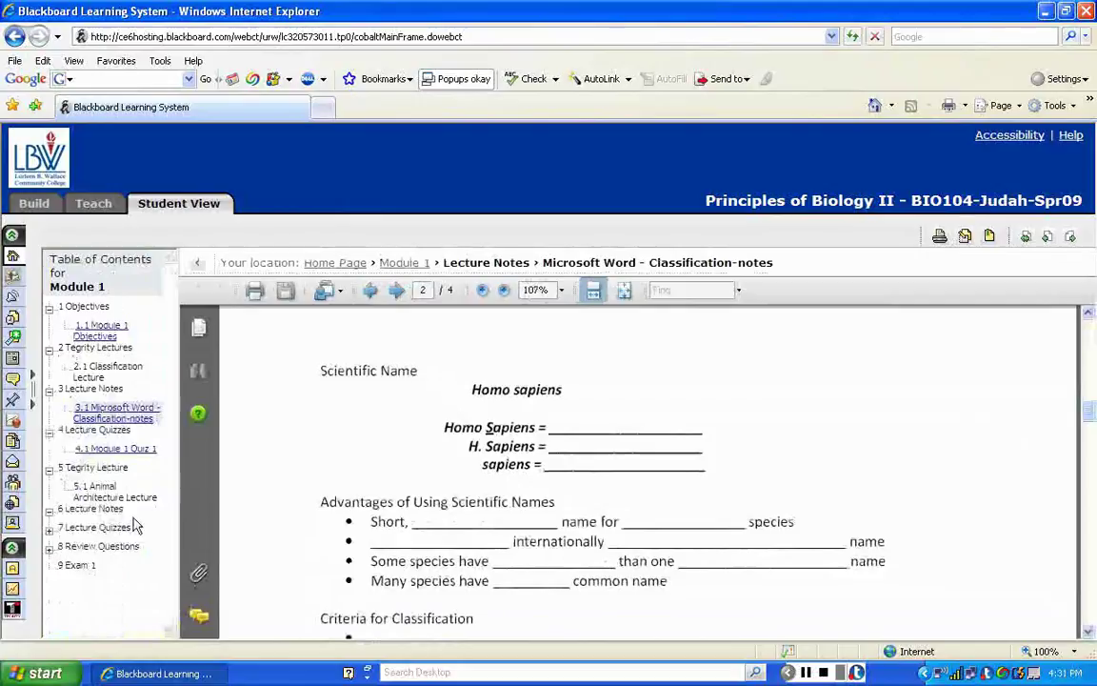
pyautogui.click(138, 451)
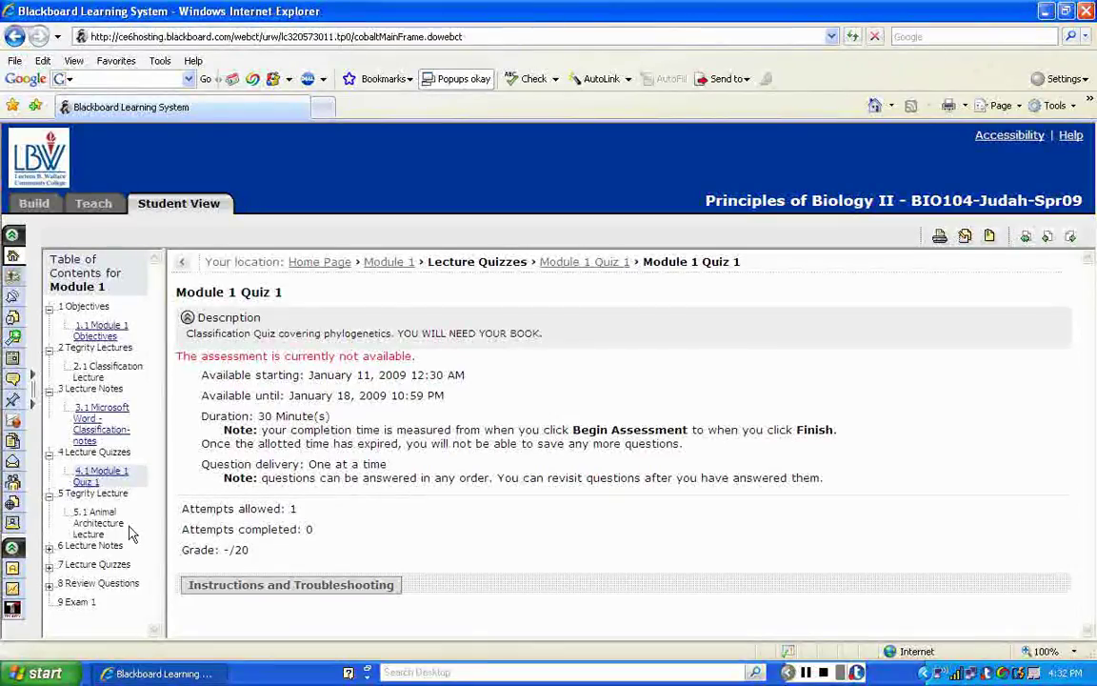
# - Expand Module 1's second Lecture Notes and Lecture Quizzes sections to show the Animal Body Plan notes and Module 1 Quiz 2
pyautogui.click(49, 548)
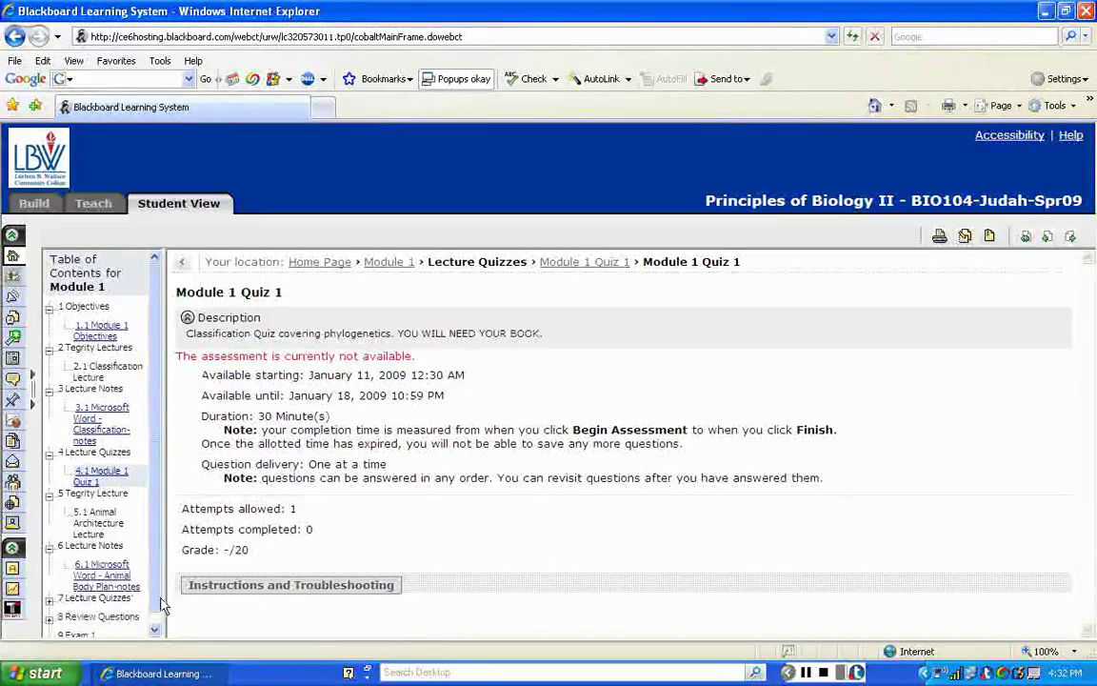
pyautogui.click(153, 630)
pyautogui.click(50, 588)
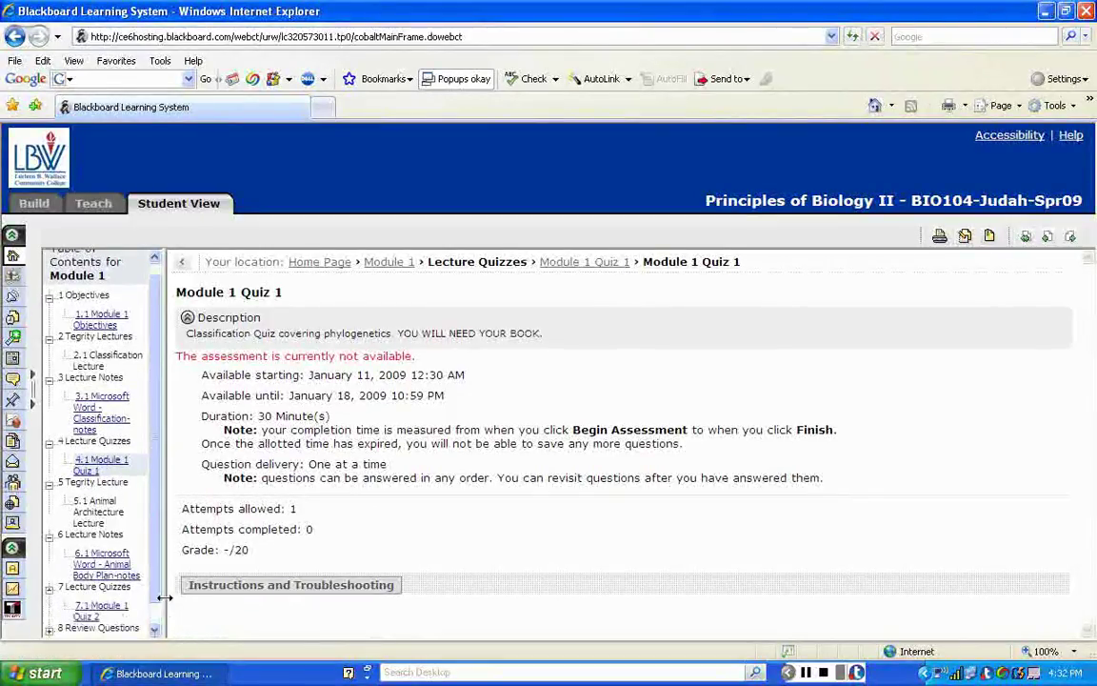
pyautogui.scroll(-1, 107, 598)
pyautogui.moveTo(59, 565); pyautogui.dragTo(86, 581)
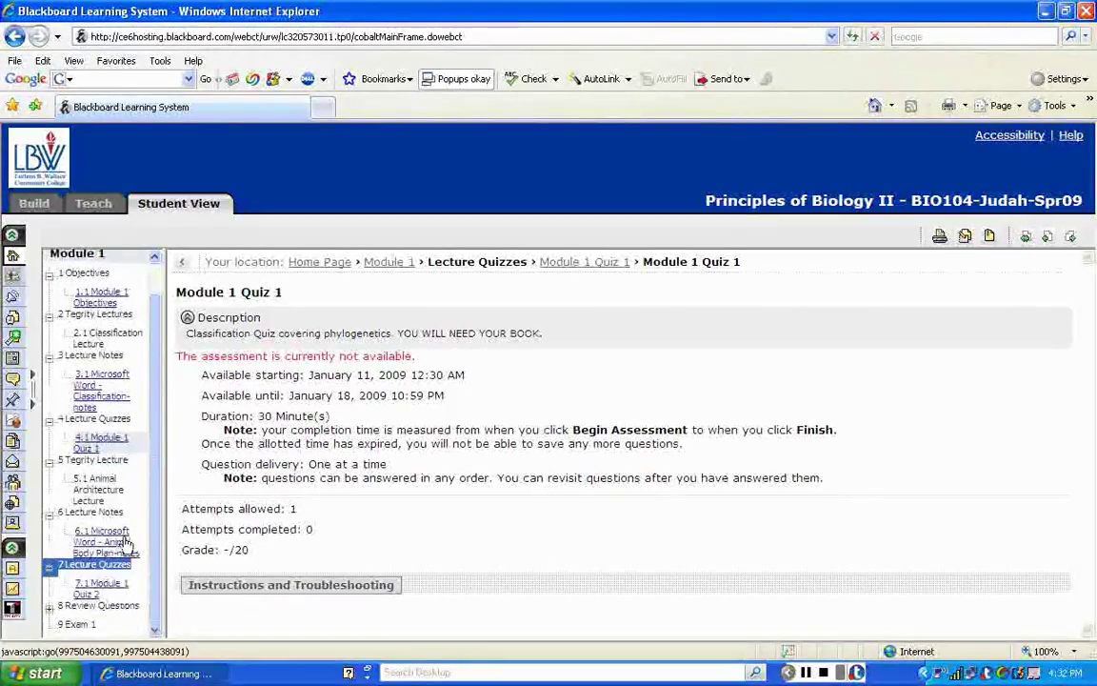
pyautogui.click(80, 510)
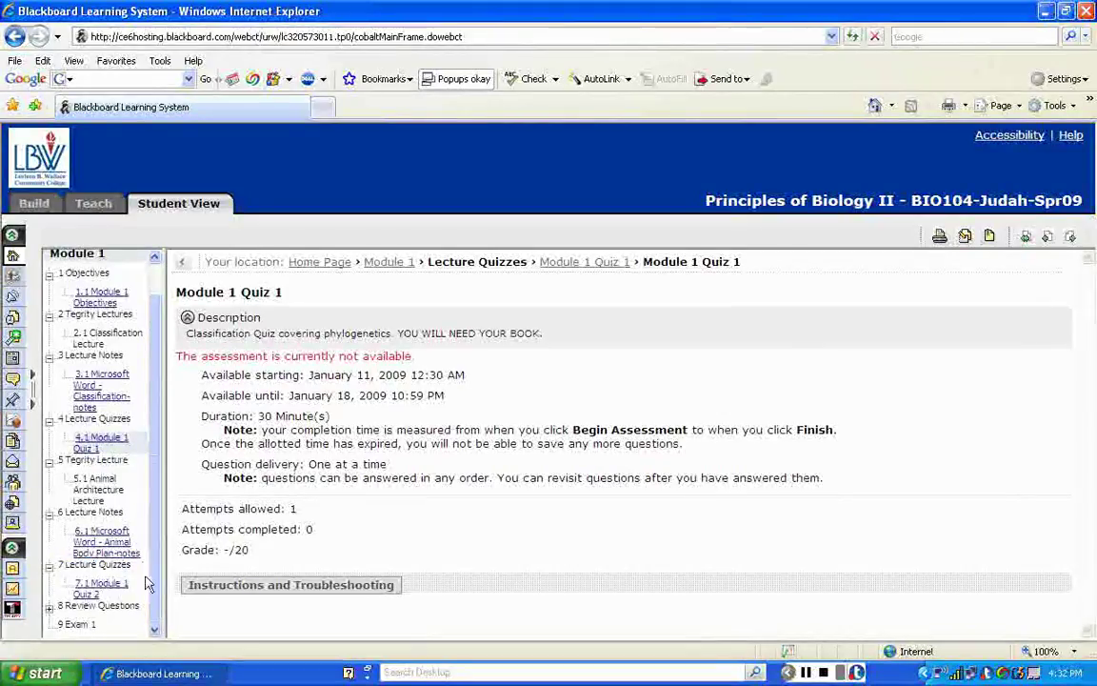
# - Expand the Review Questions section, open the Exam I Review Questions and read through the document
pyautogui.click(48, 605)
pyautogui.scroll(-2, 143, 581)
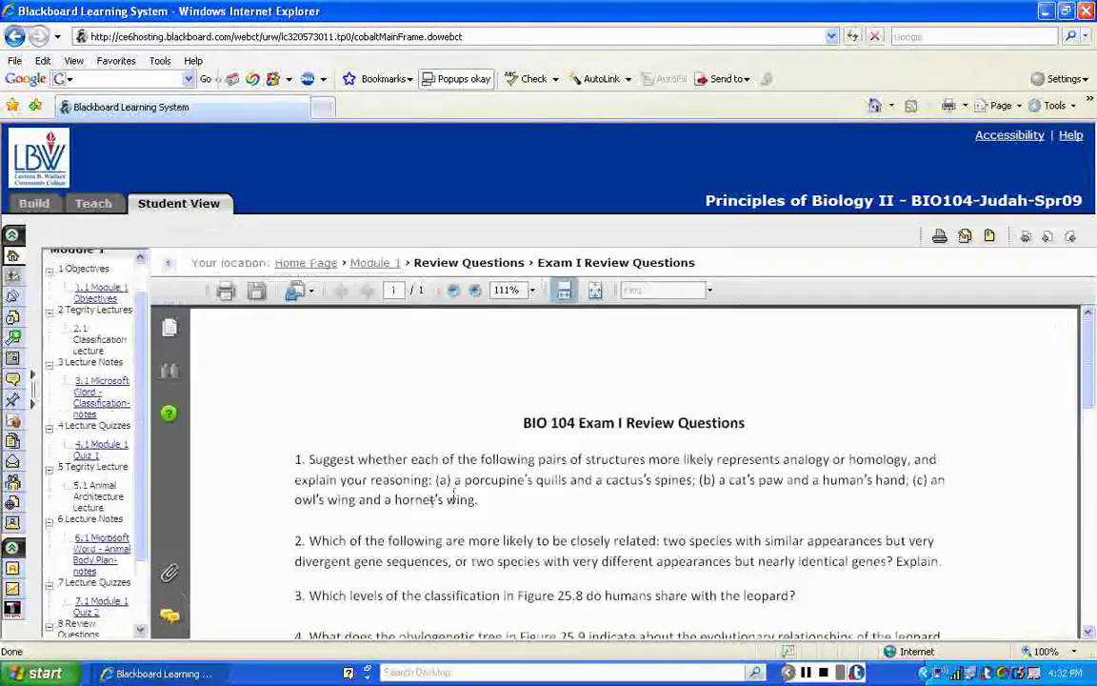
pyautogui.scroll(-2, 454, 491)
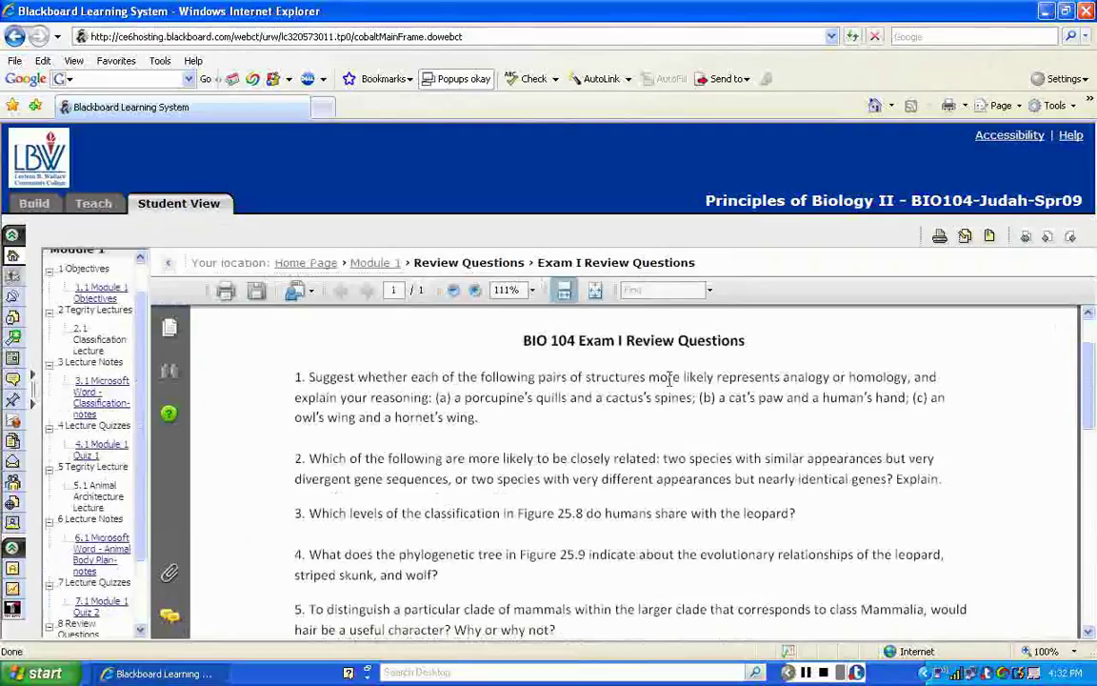
pyautogui.scroll(-3, 593, 464)
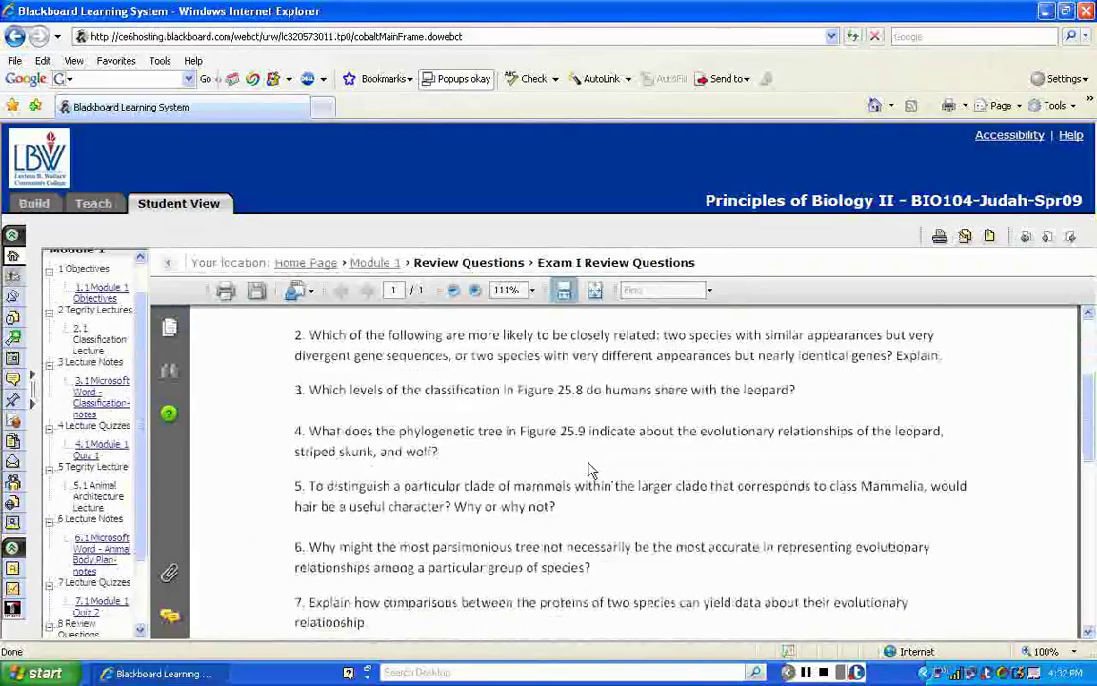
pyautogui.scroll(-8, 589, 469)
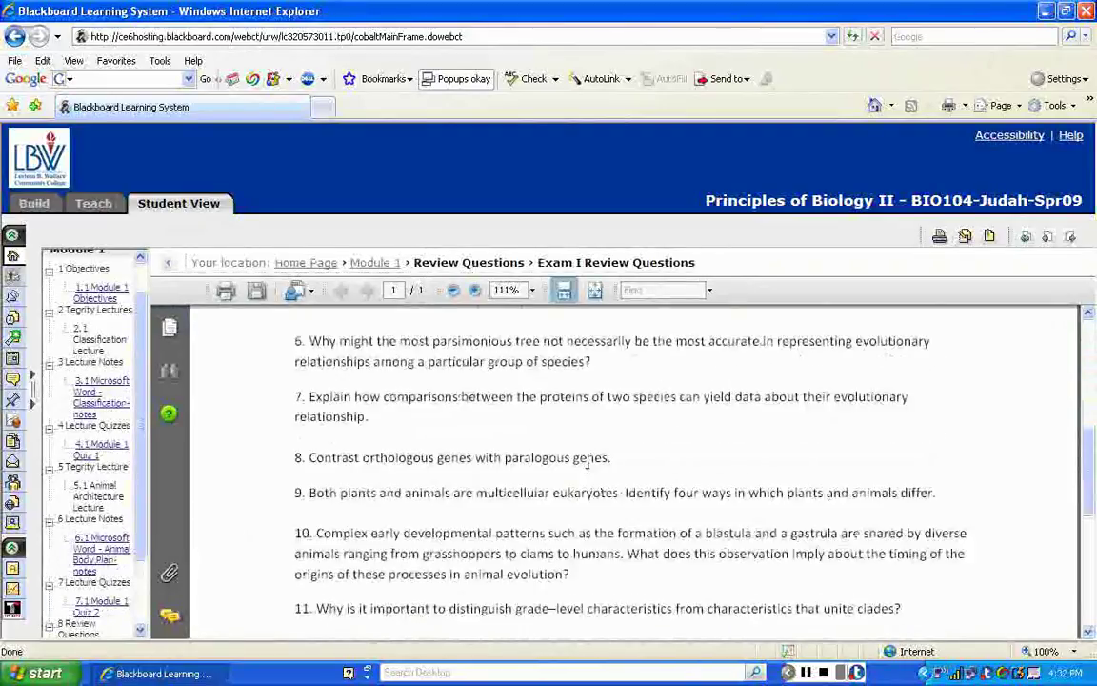
pyautogui.scroll(16, 581, 457)
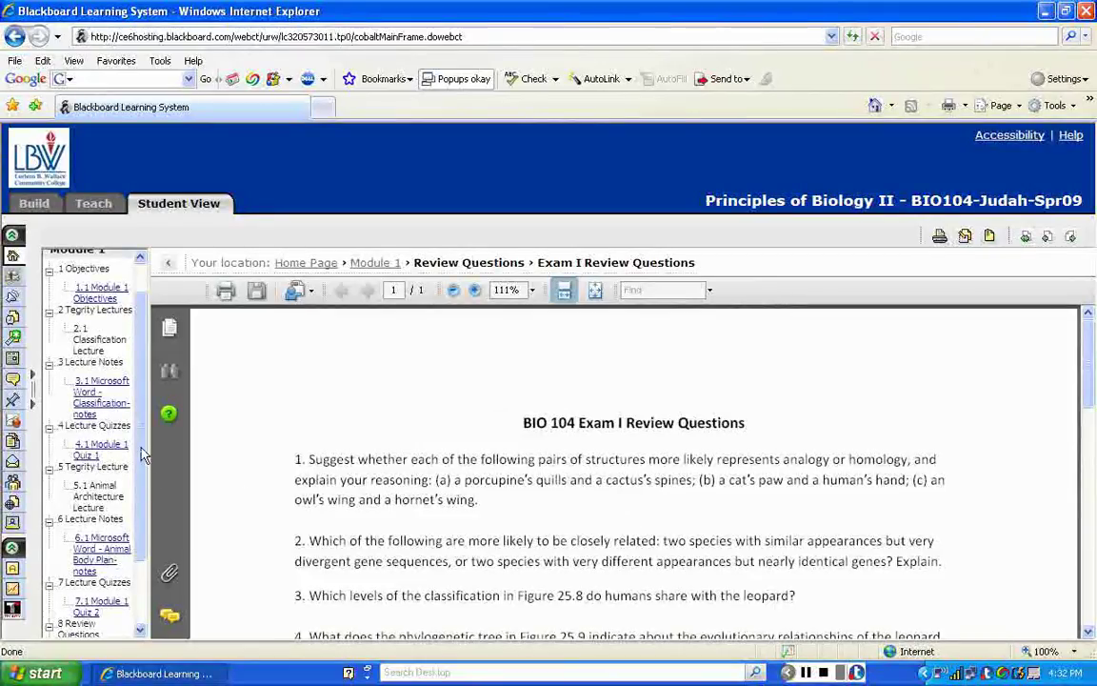
# - Look over the rest of Module 1's table of contents, expand the course tools and return to the course's home page
pyautogui.scroll(-3, 141, 455)
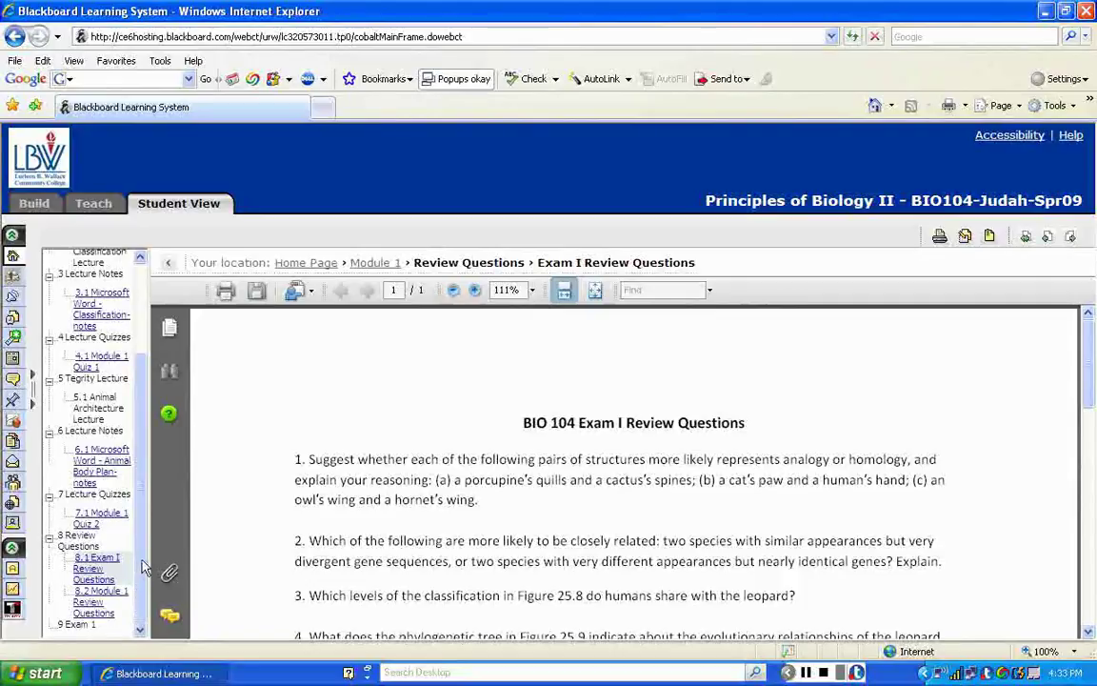
pyautogui.scroll(3, 141, 495)
pyautogui.scroll(1, 143, 491)
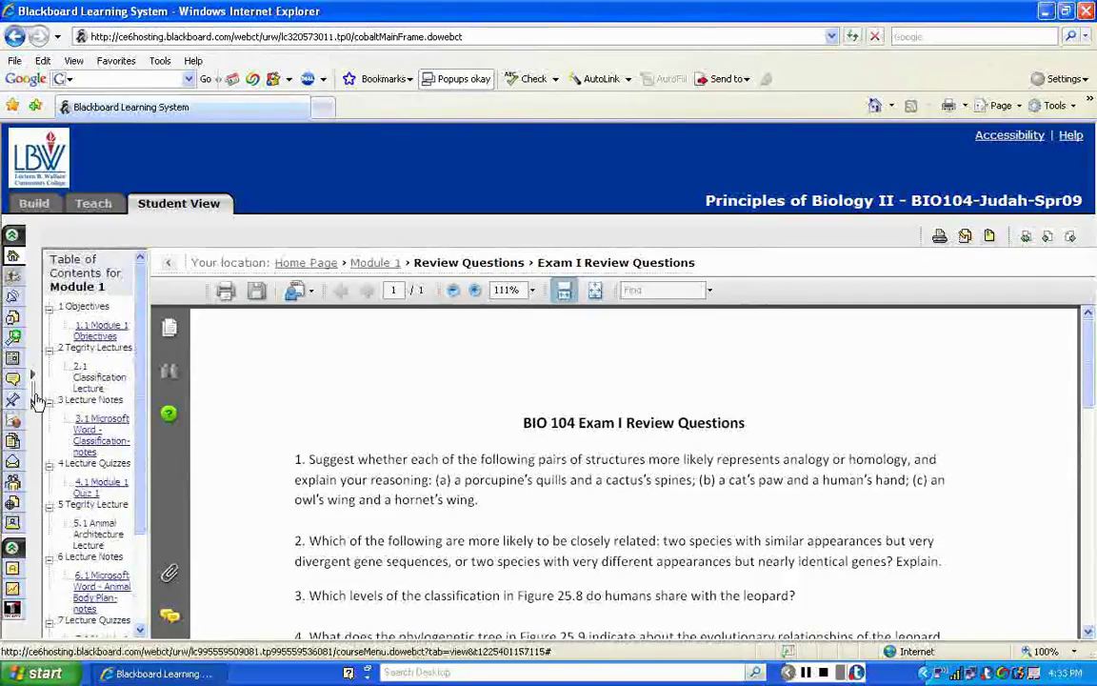
pyautogui.click(35, 400)
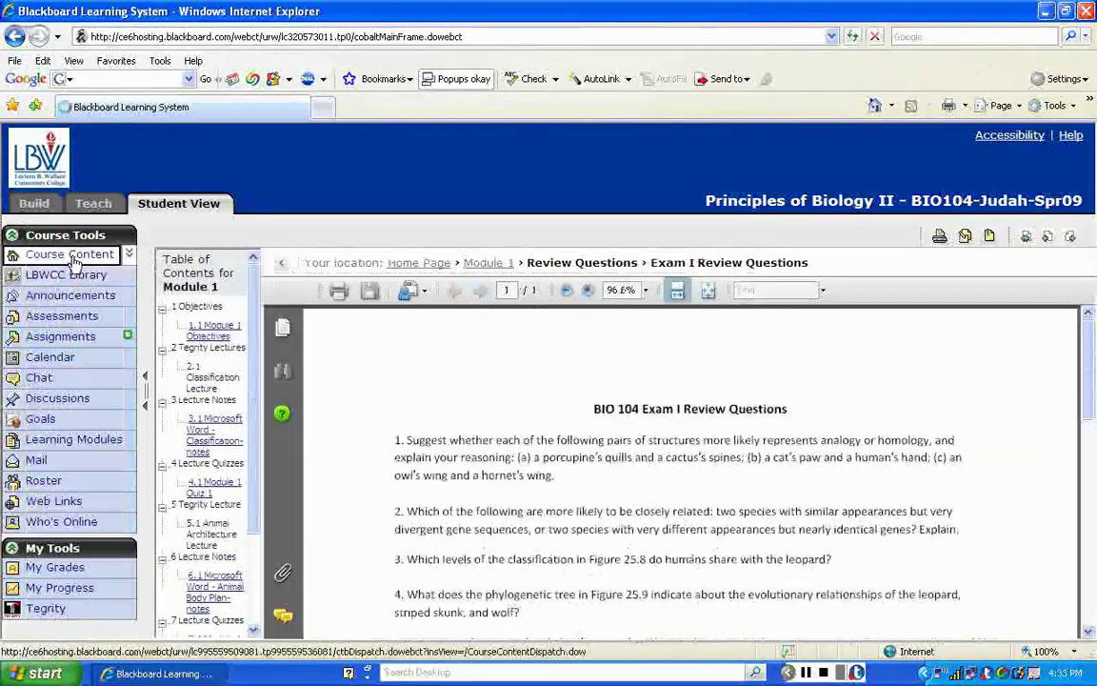
pyautogui.click(74, 259)
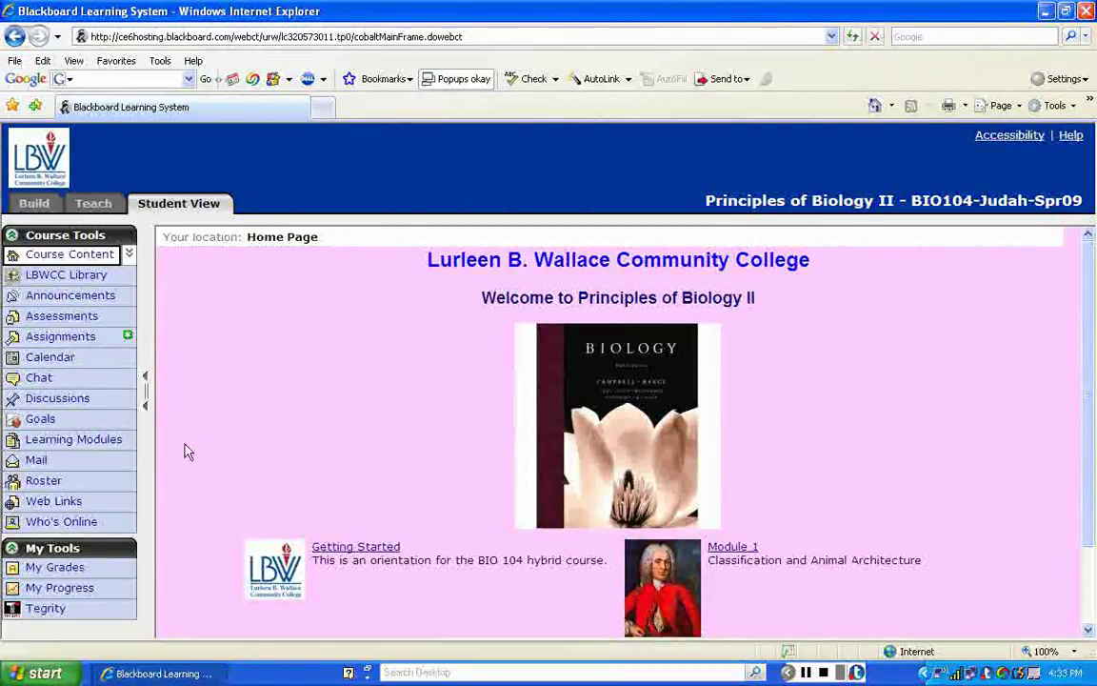
# - Open the course calendar and display the month of January 2009 to view its scheduled entries
pyautogui.click(52, 357)
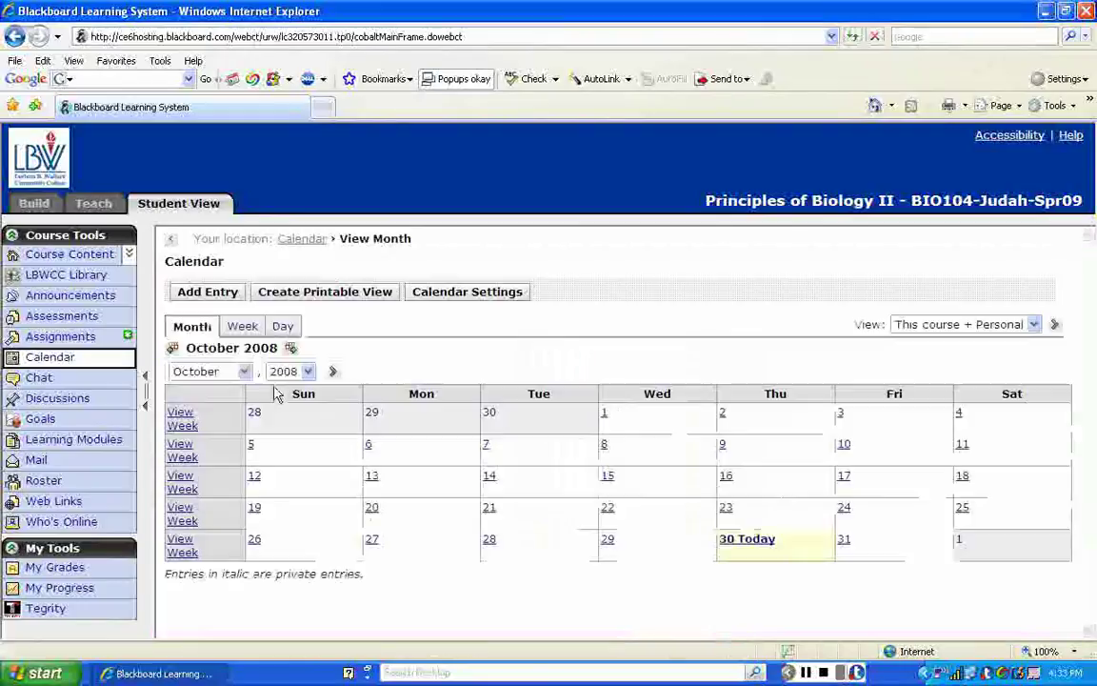
pyautogui.click(244, 372)
pyautogui.click(200, 387)
pyautogui.click(305, 372)
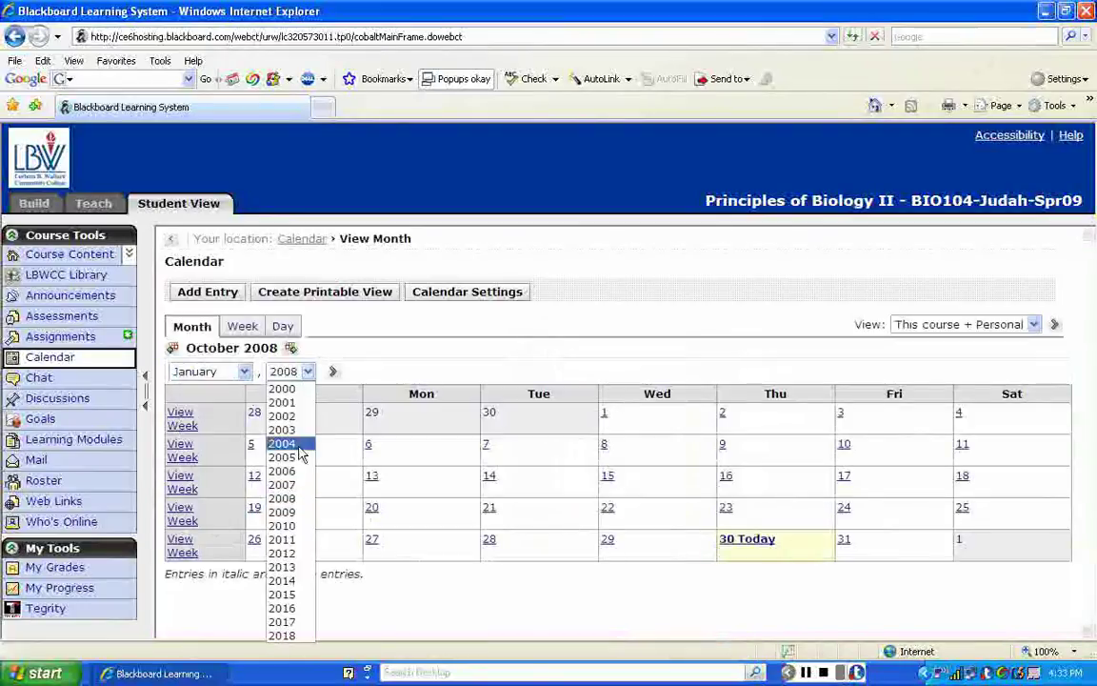
pyautogui.click(295, 512)
pyautogui.click(332, 371)
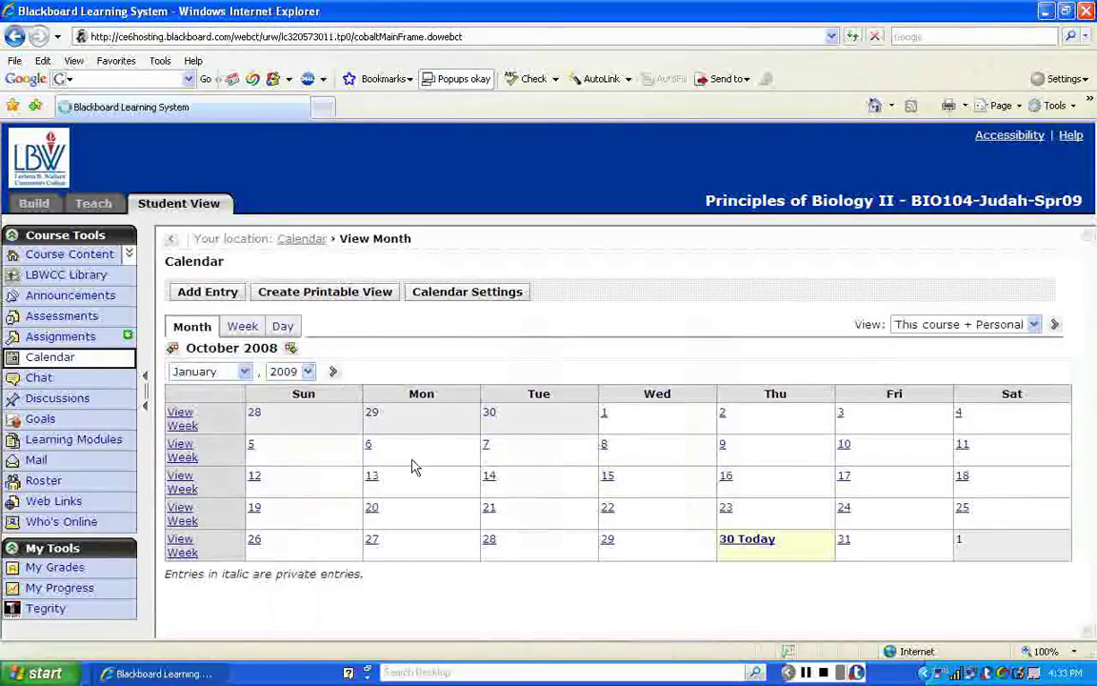
pyautogui.scroll(-2, 551, 421)
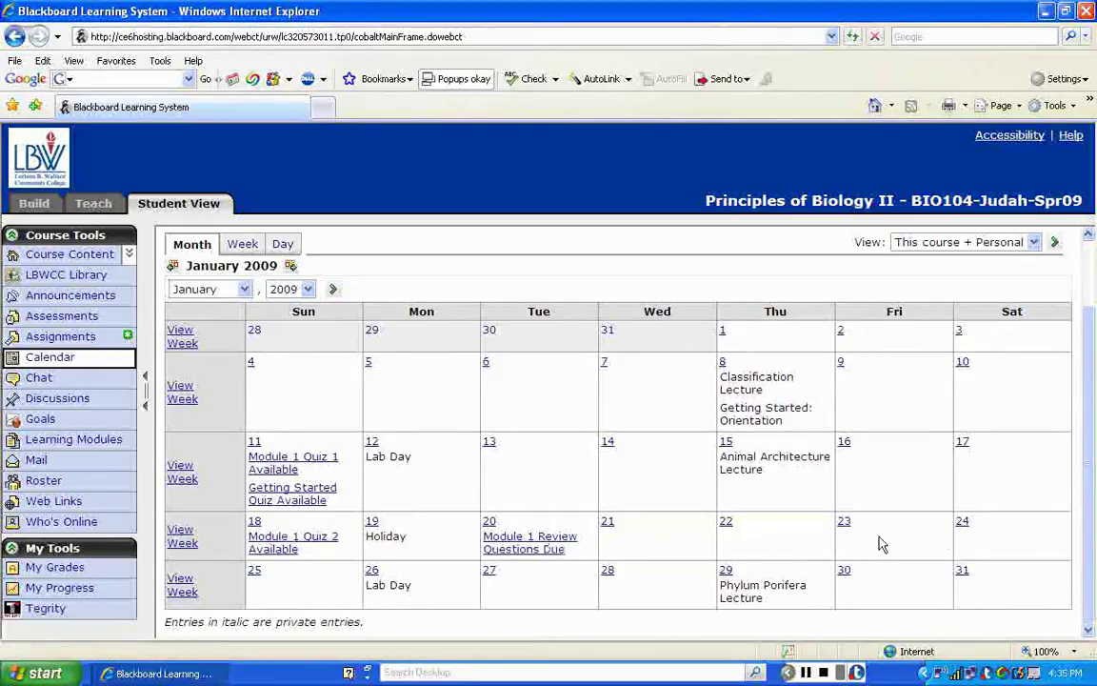
# - Open the Module 1 Review Questions assignment from the January 20 calendar entry and look through its submission form
pyautogui.click(536, 544)
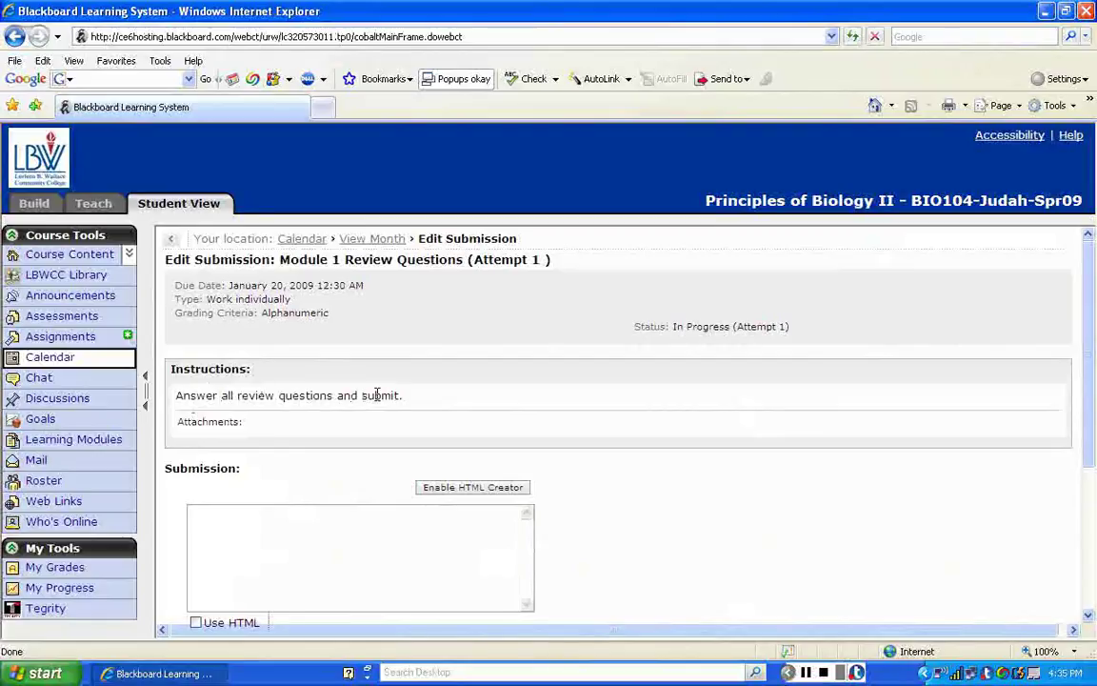
pyautogui.scroll(-3, 351, 498)
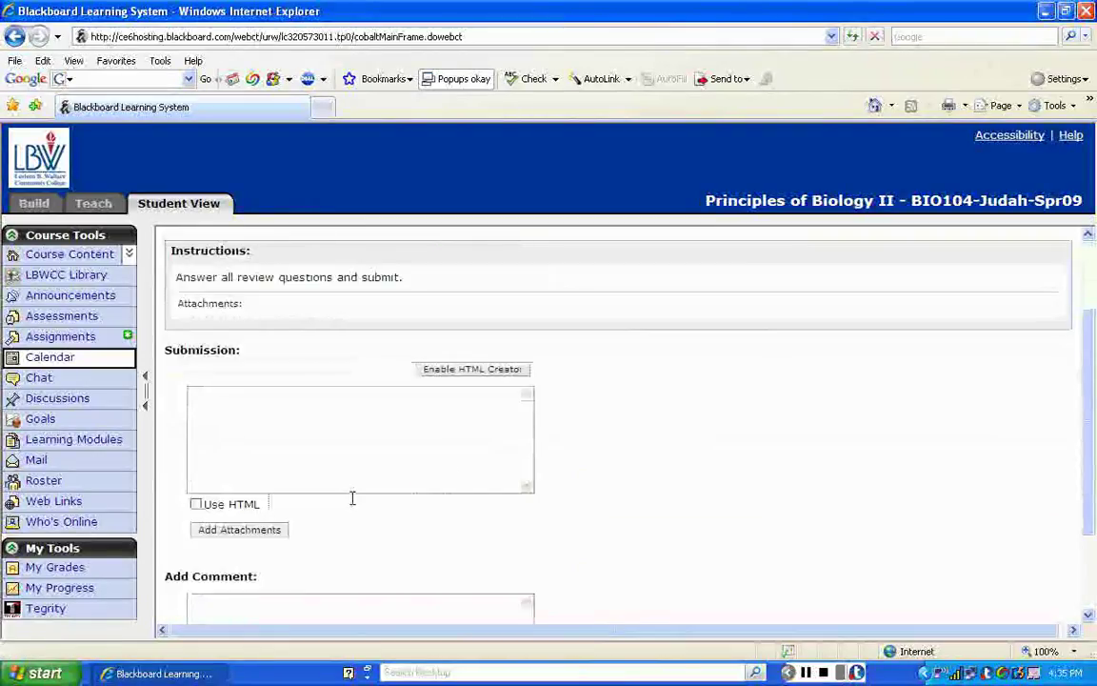
pyautogui.scroll(2, 351, 498)
pyautogui.scroll(-4, 351, 492)
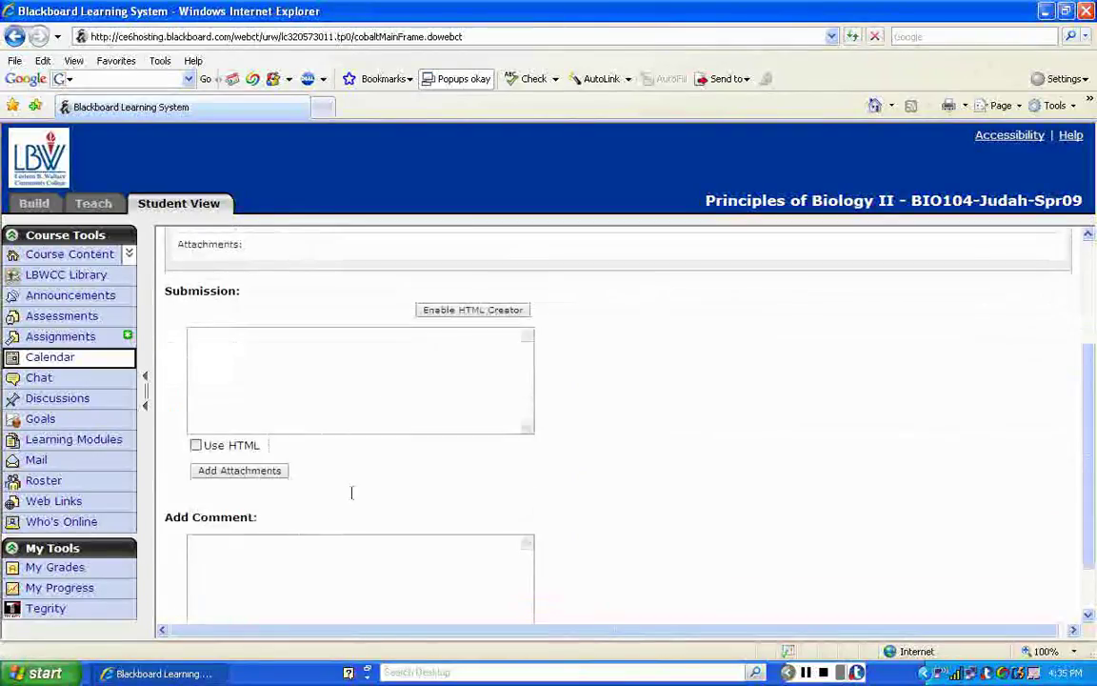
pyautogui.scroll(3, 352, 493)
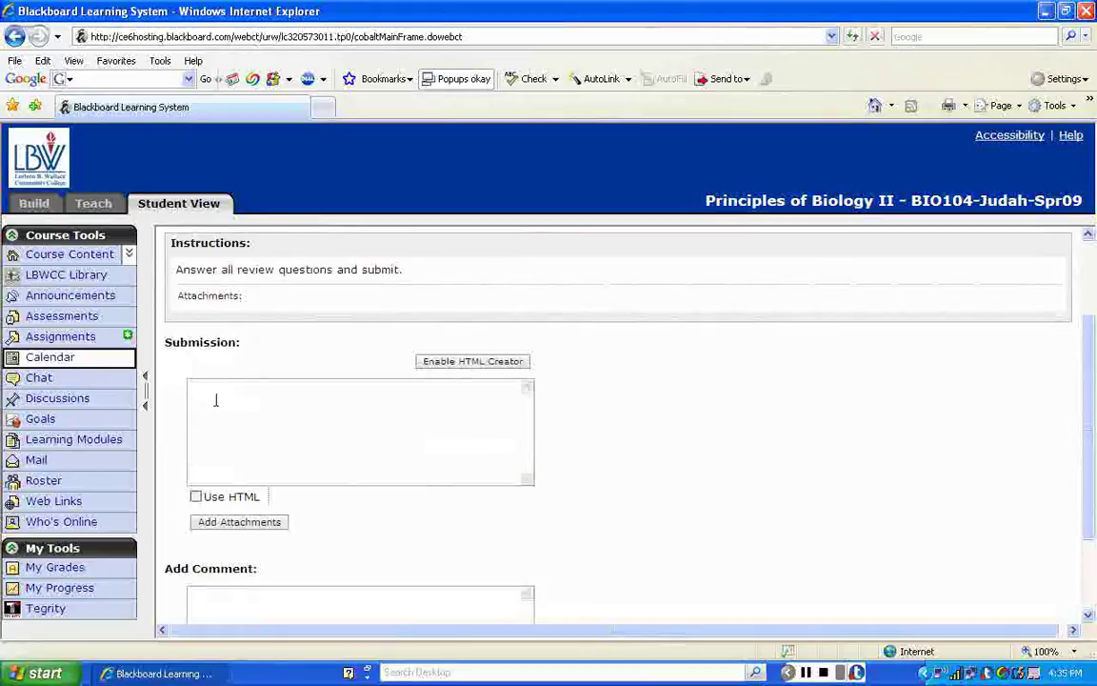
pyautogui.scroll(2, 314, 429)
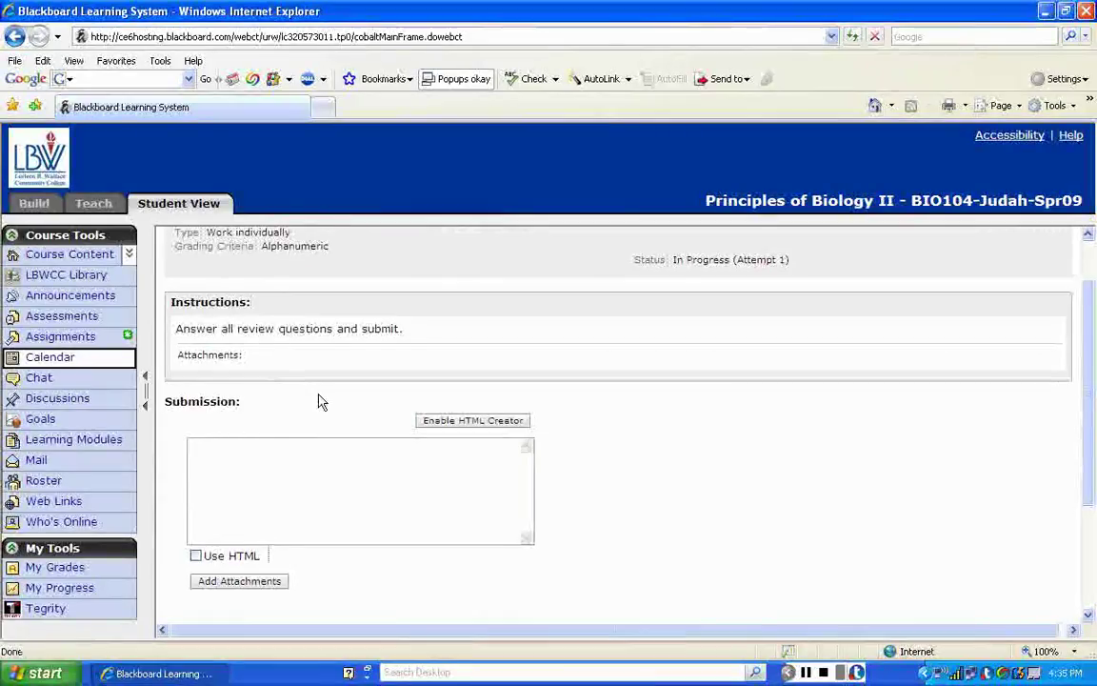
# - Start adding an attachment to the submission, cancel the file chooser, and switch to selecting the upload files individually
pyautogui.click(229, 588)
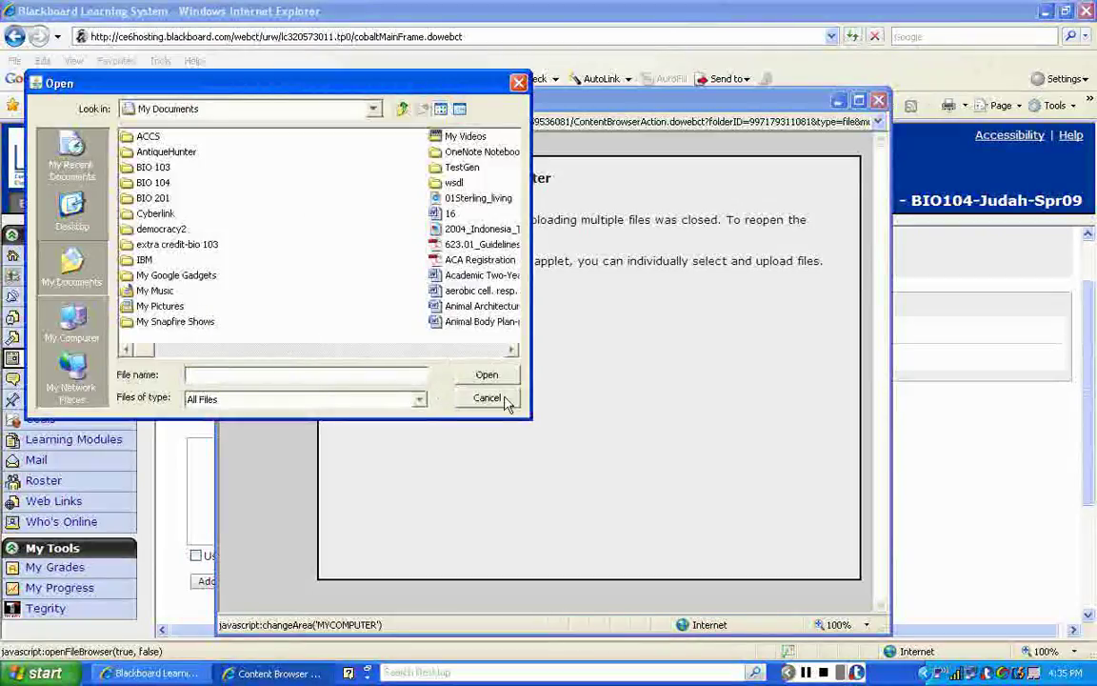
pyautogui.click(504, 399)
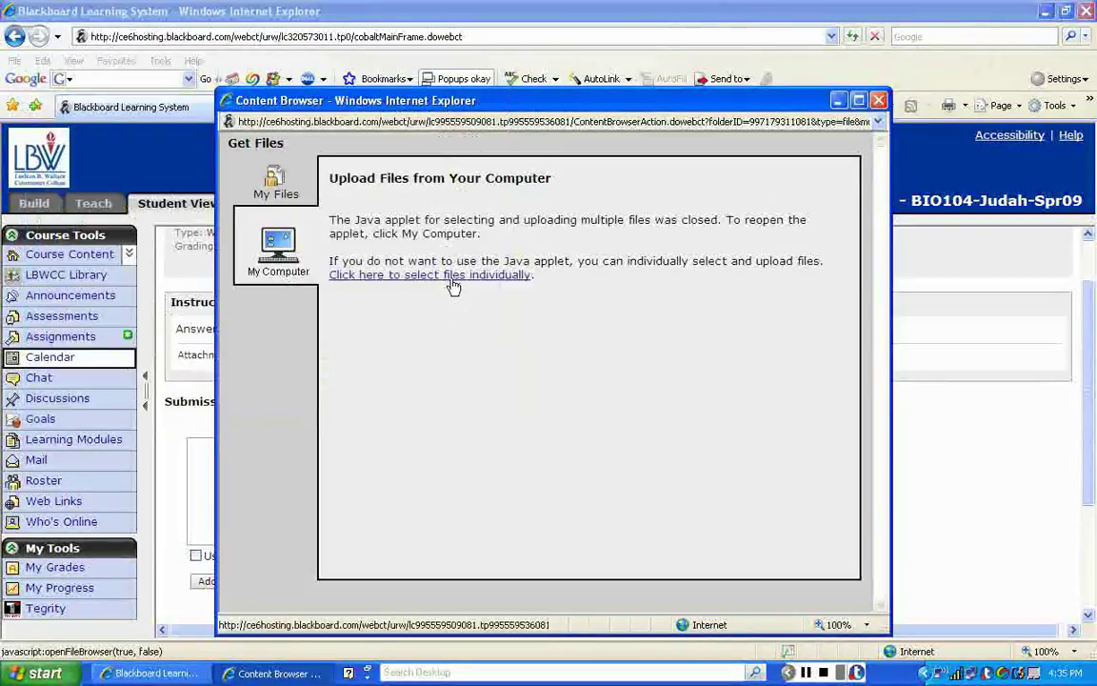
pyautogui.click(453, 276)
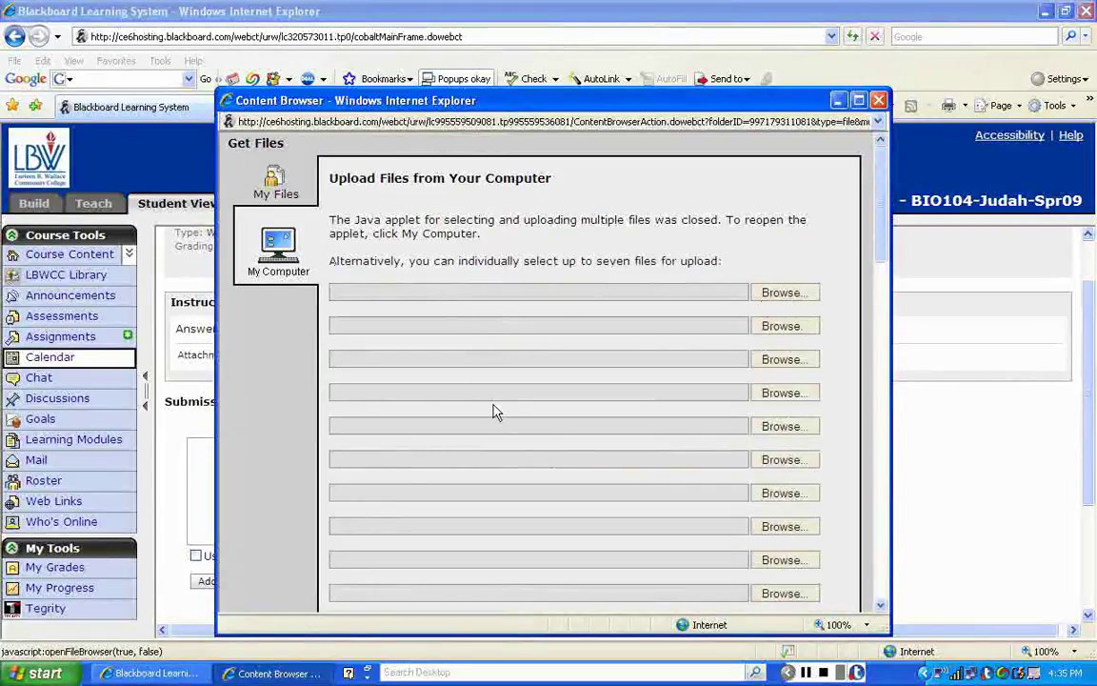
# - Choose Animal Architecture-worksheet from My Documents as the first file to upload for the submission
pyautogui.click(783, 292)
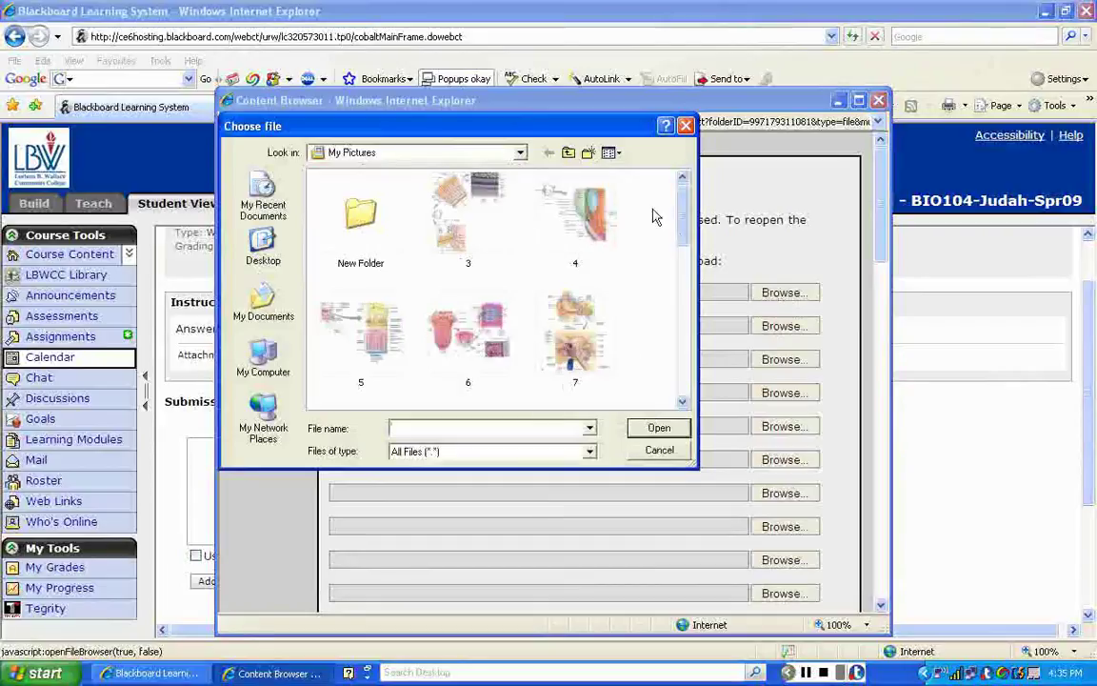
pyautogui.click(520, 153)
pyautogui.click(365, 197)
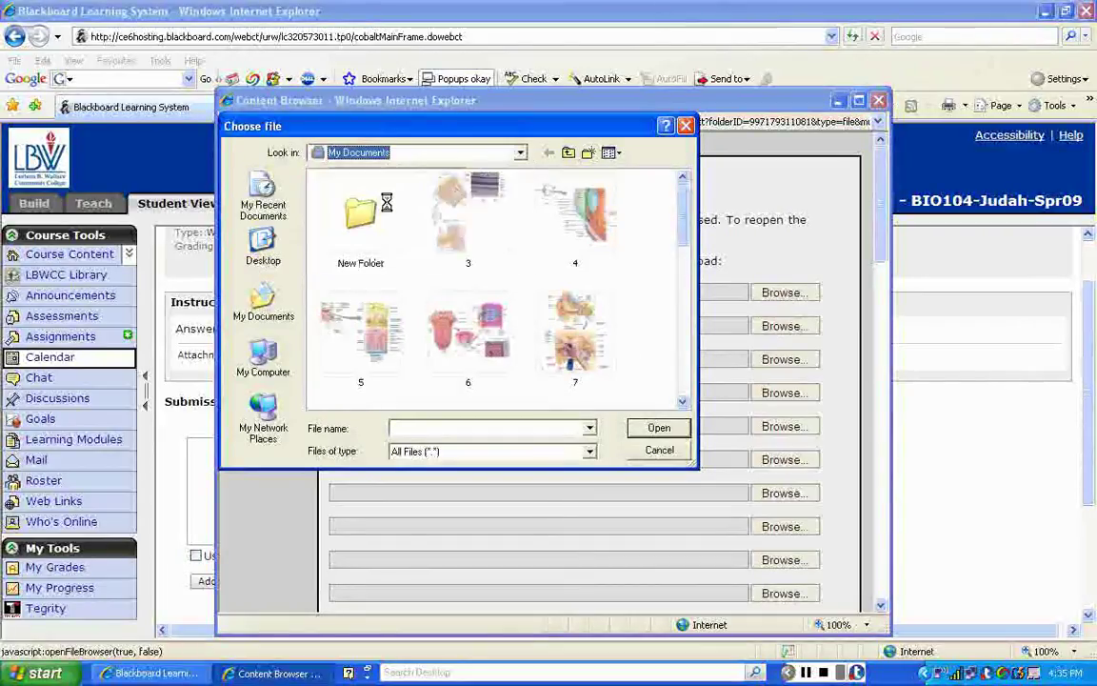
pyautogui.scroll(-1, 620, 361)
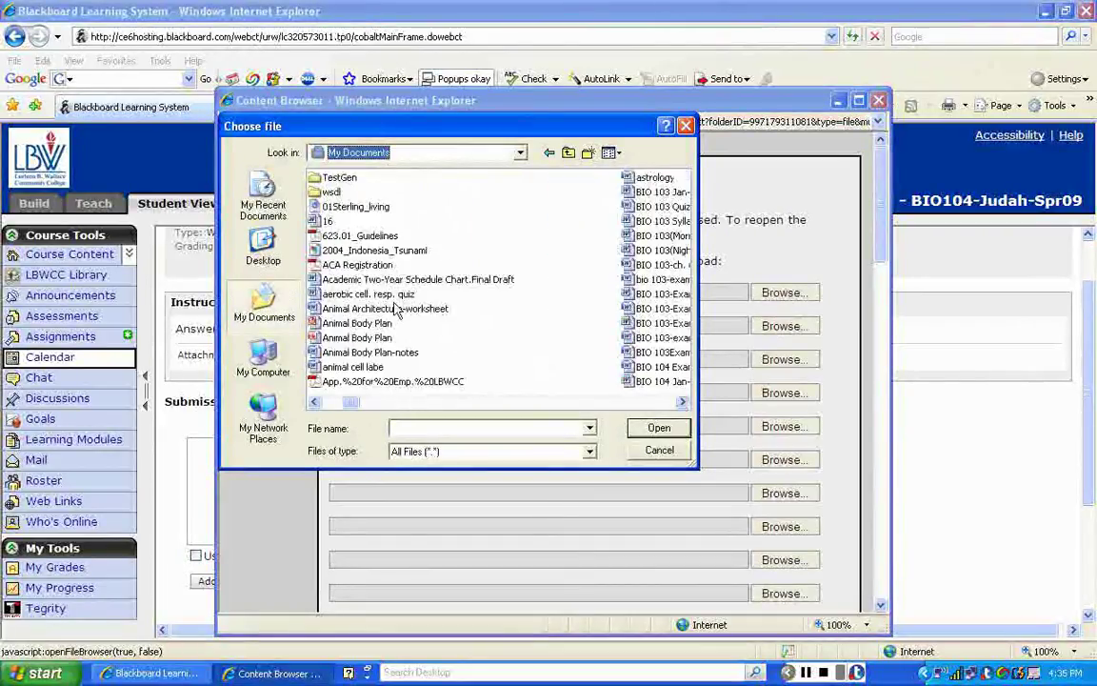
pyautogui.click(400, 308)
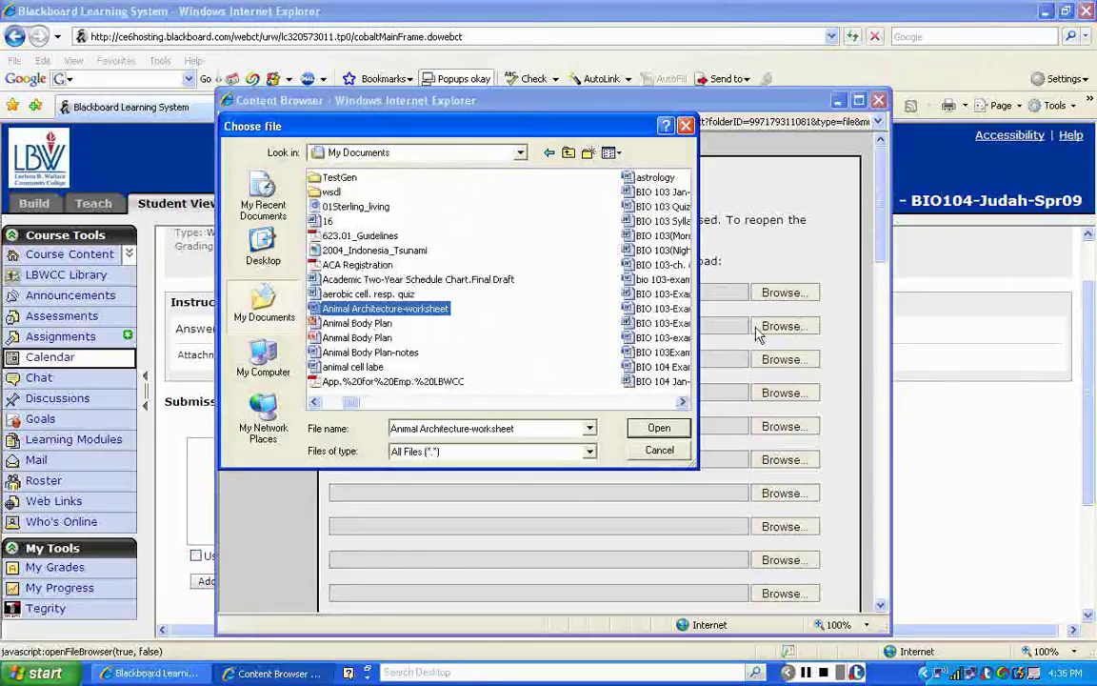
pyautogui.click(659, 427)
# - Choose aerobic cell. resp. quiz from My Documents as the second file and attach both files to the submission
pyautogui.click(781, 326)
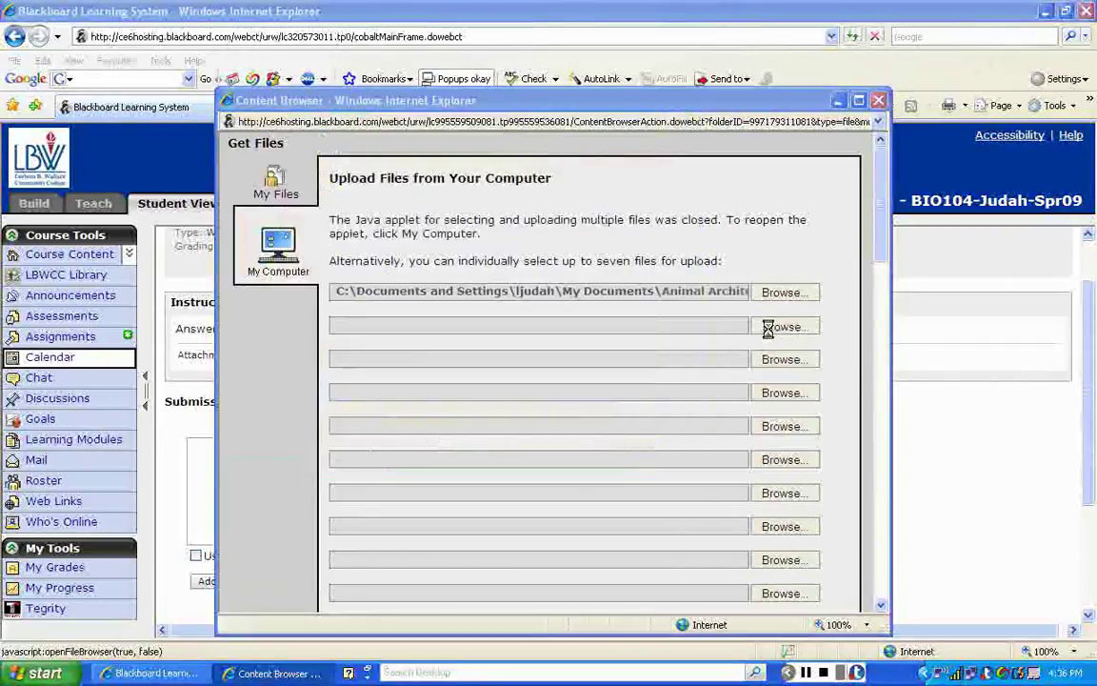
pyautogui.click(682, 401)
pyautogui.click(682, 402)
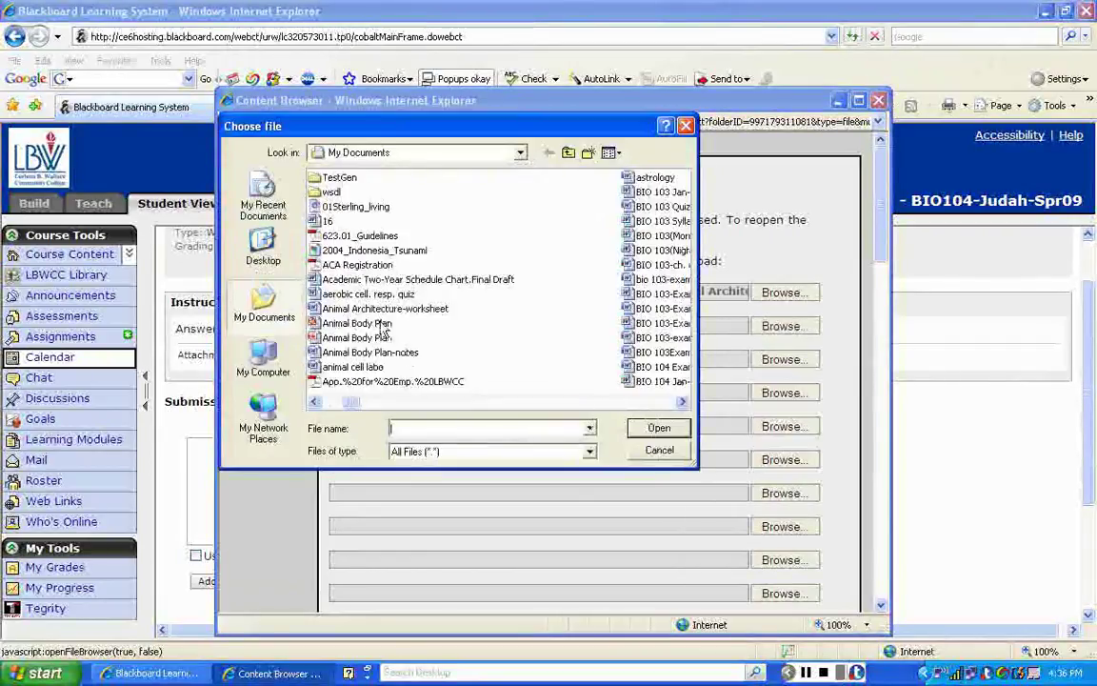
pyautogui.click(357, 323)
pyautogui.click(368, 293)
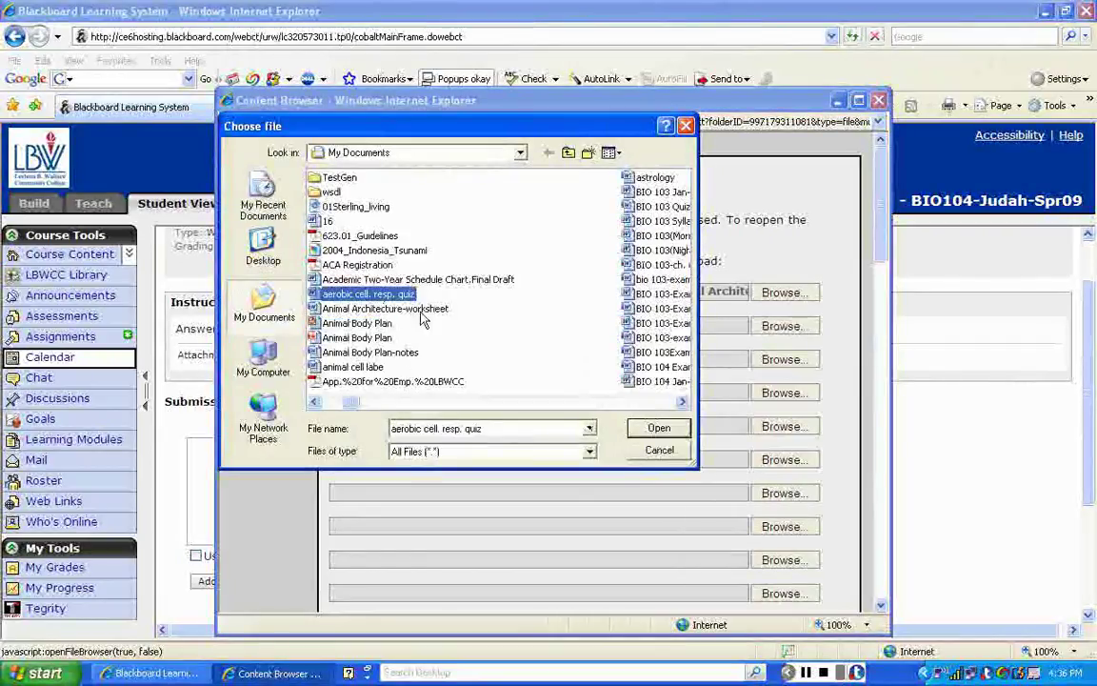
pyautogui.click(657, 427)
pyautogui.scroll(-5, 561, 519)
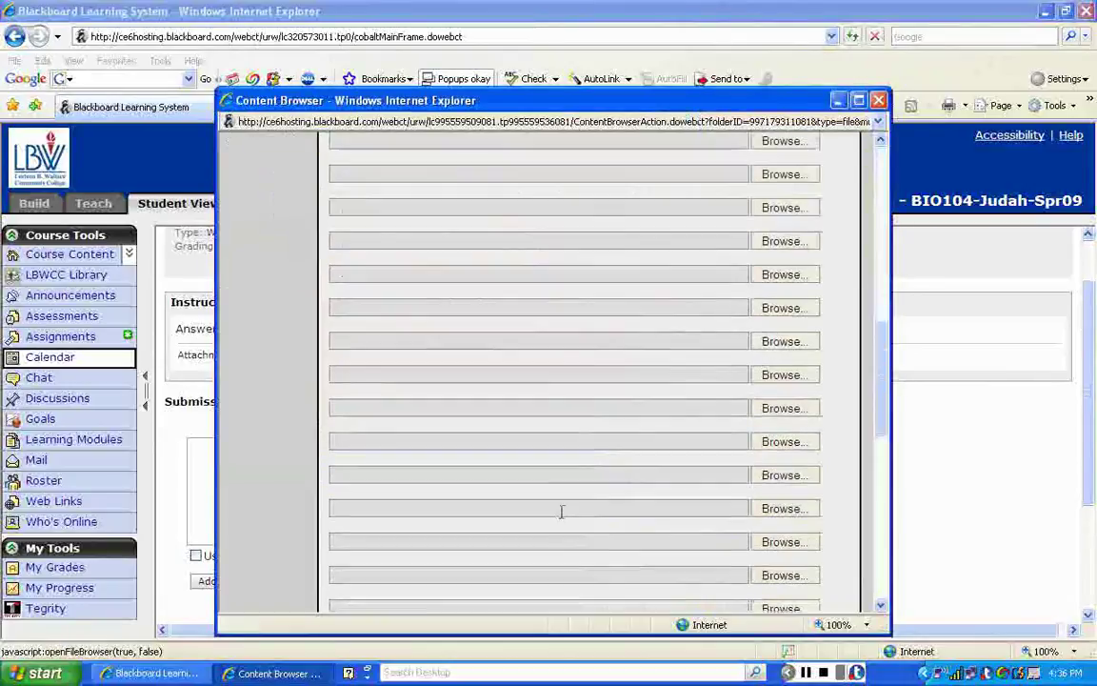
pyautogui.scroll(-3, 561, 514)
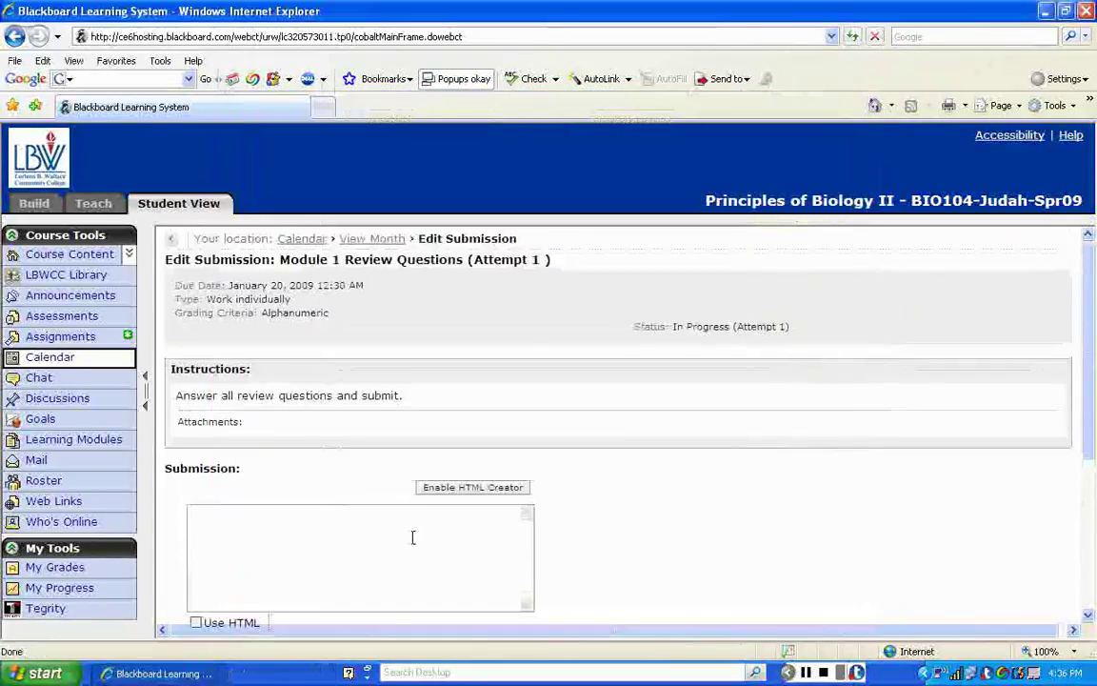
# - Check the two attached files and the comment area on the submission form, and cancel the submission
pyautogui.scroll(-5, 381, 524)
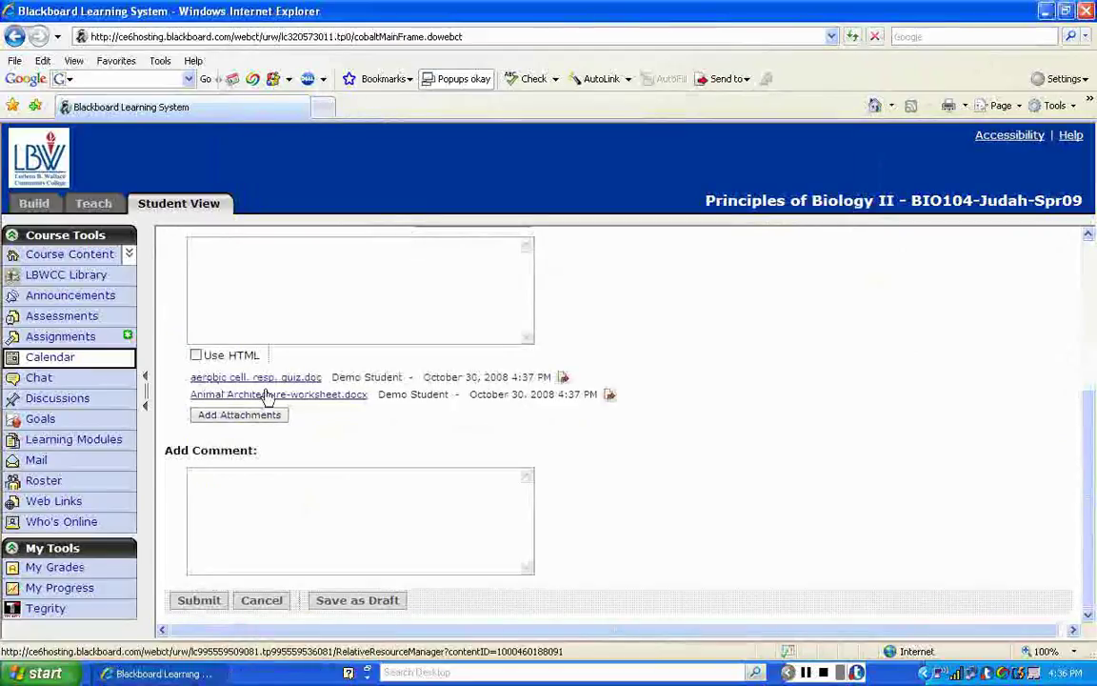
pyautogui.scroll(1, 300, 471)
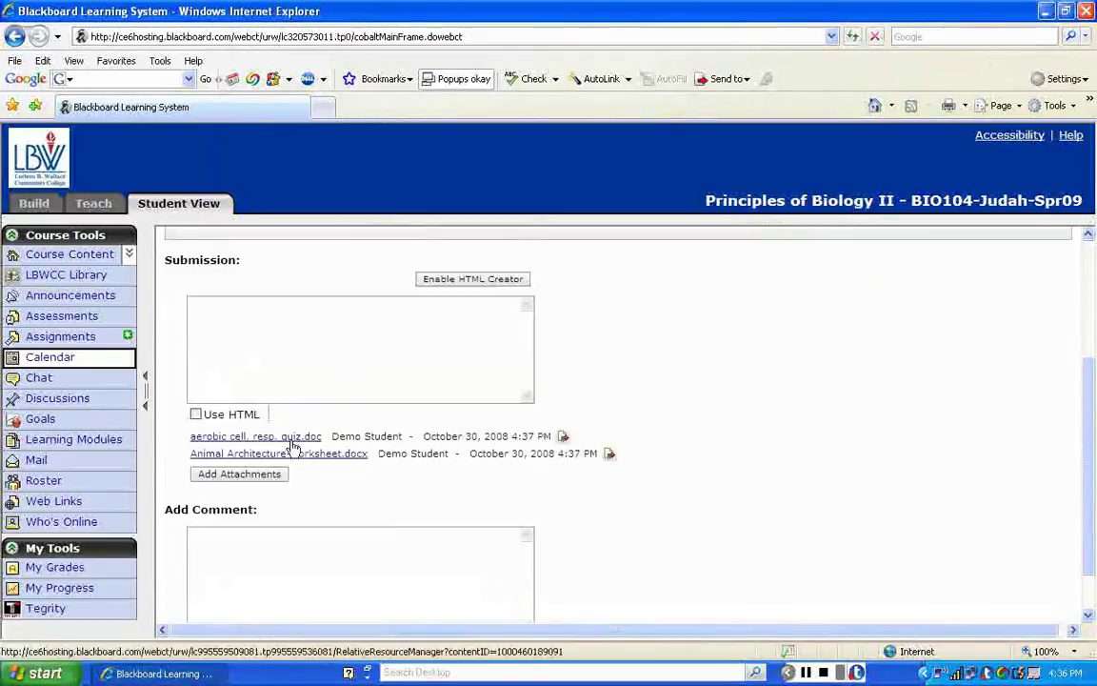
pyautogui.scroll(-1, 265, 447)
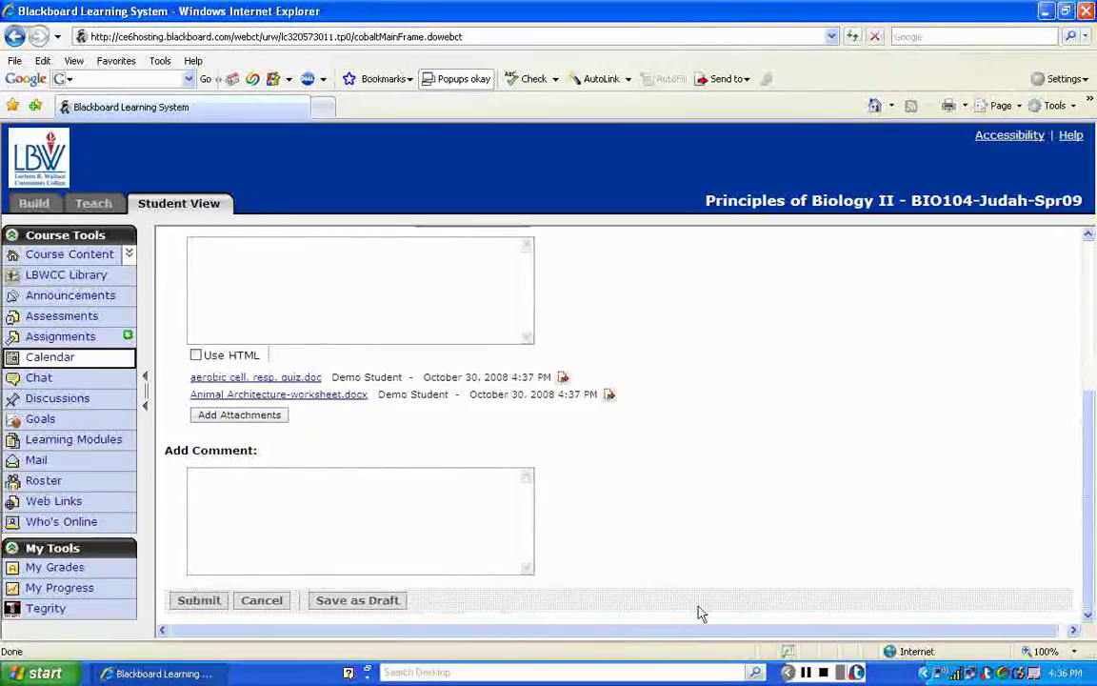
pyautogui.click(262, 602)
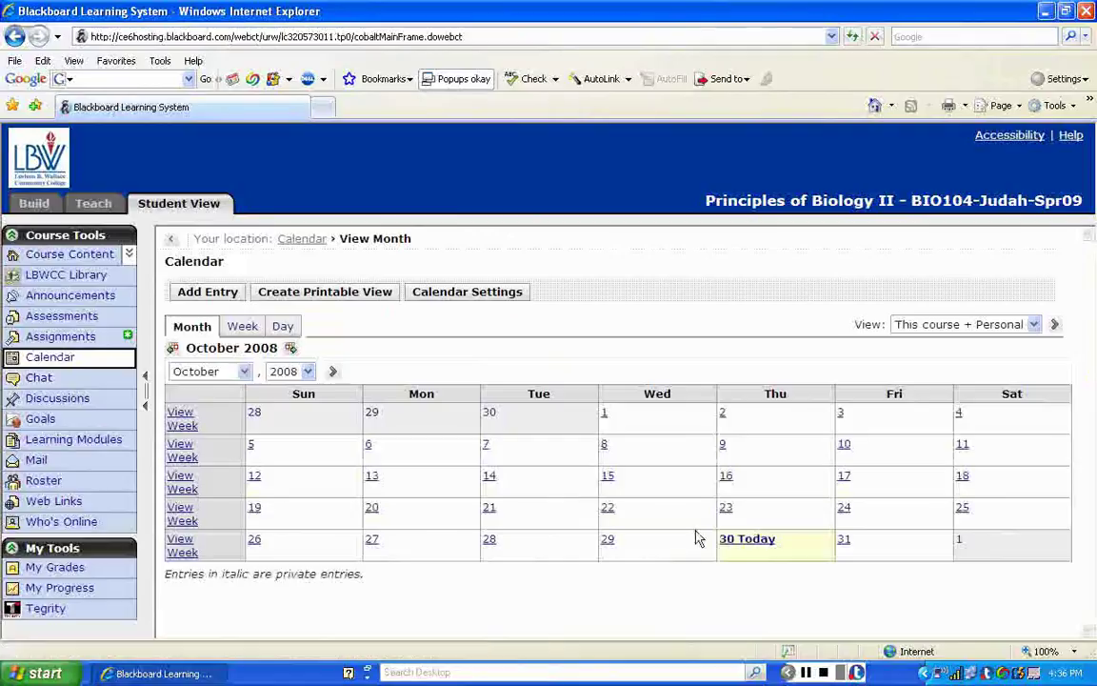
# - Display January 2009 in the course calendar and look over the month's entries
pyautogui.click(244, 371)
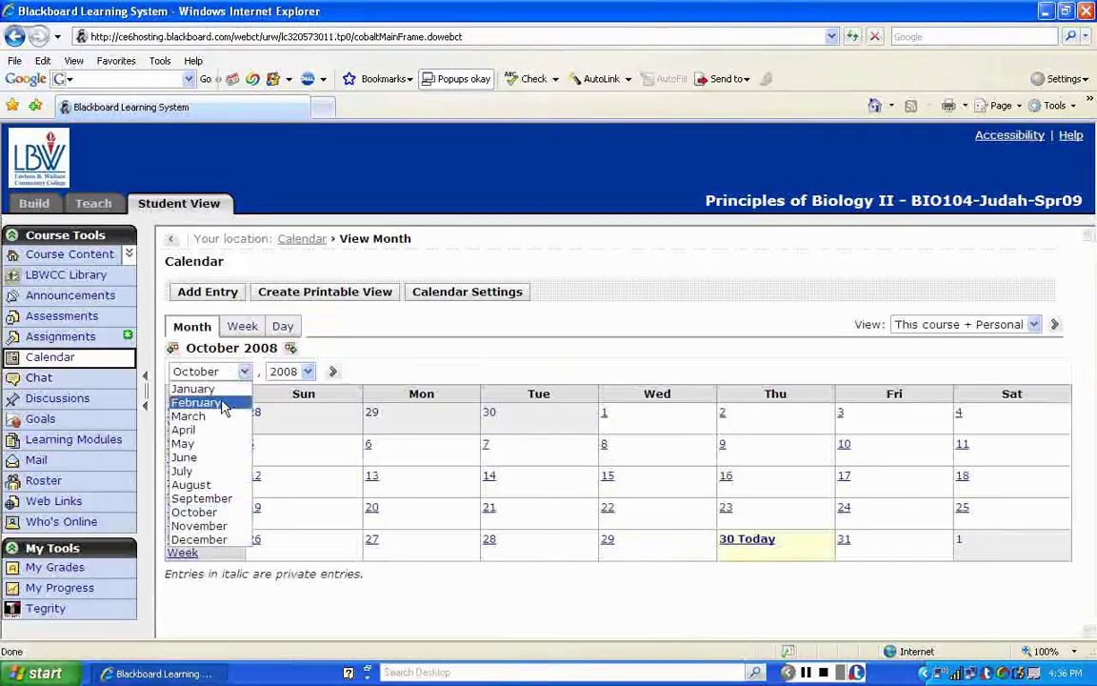
pyautogui.click(192, 389)
pyautogui.click(306, 371)
pyautogui.click(286, 507)
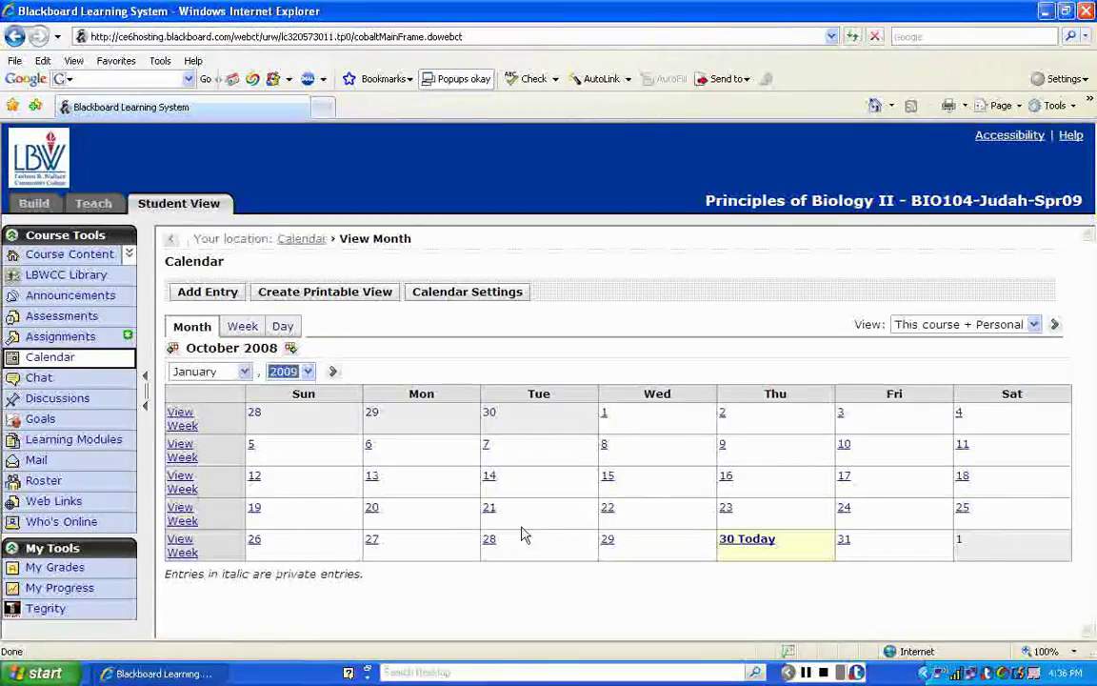
pyautogui.click(335, 373)
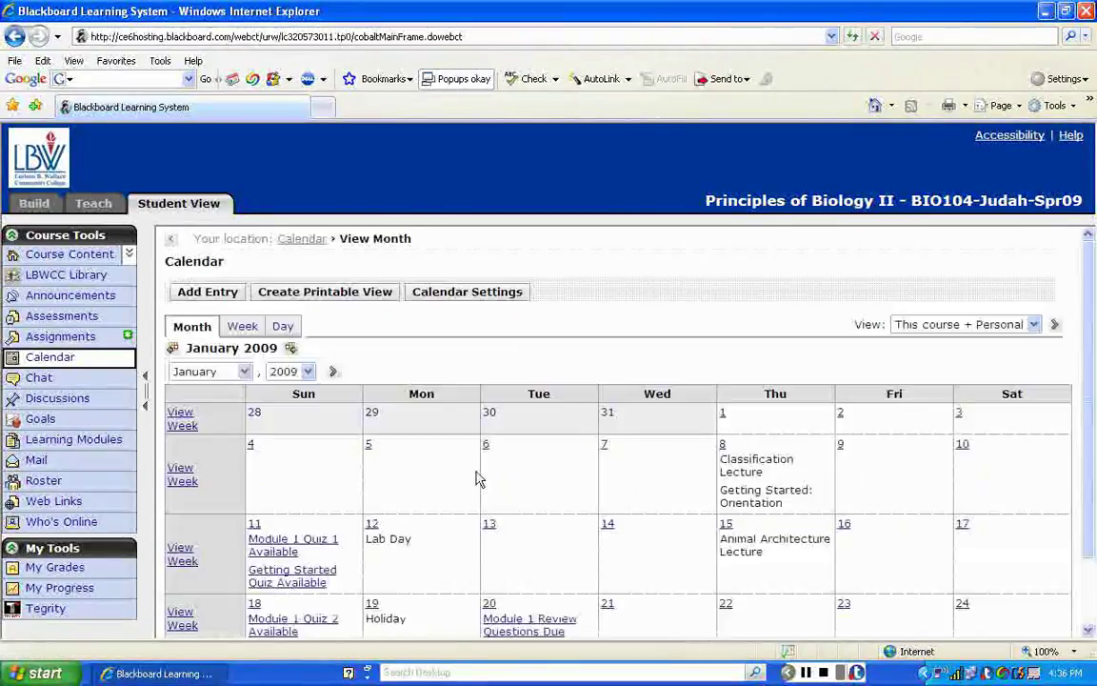
pyautogui.scroll(-2, 583, 507)
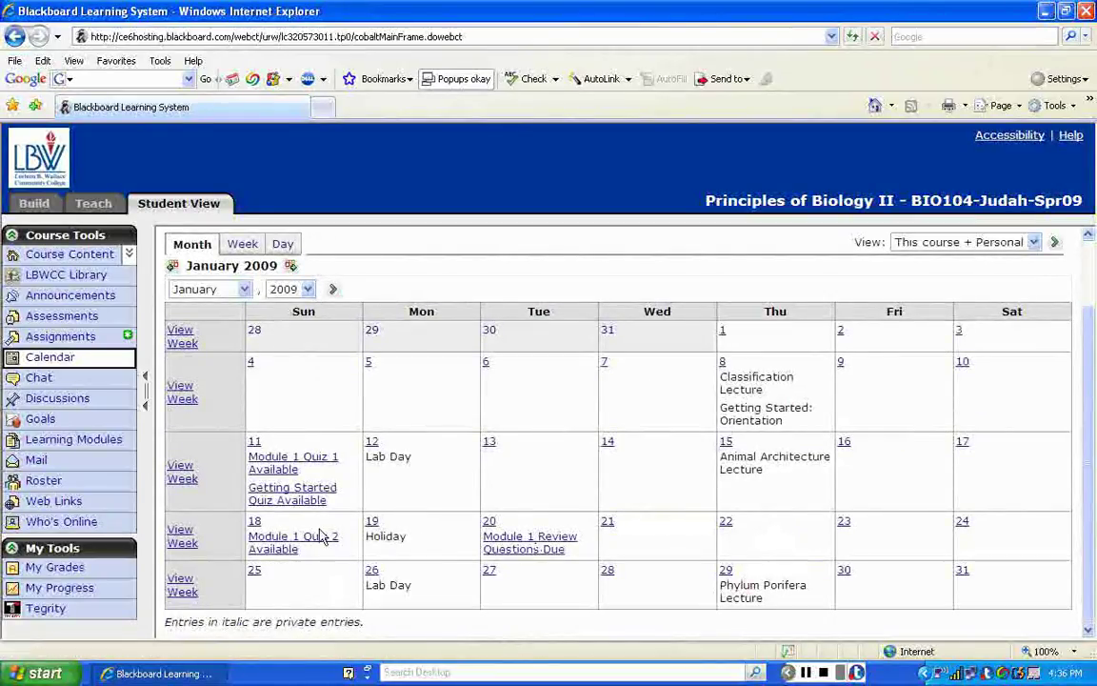
# - View the calendar details for January 15, January 19 and January 12, going back to the month view between them
pyautogui.click(729, 458)
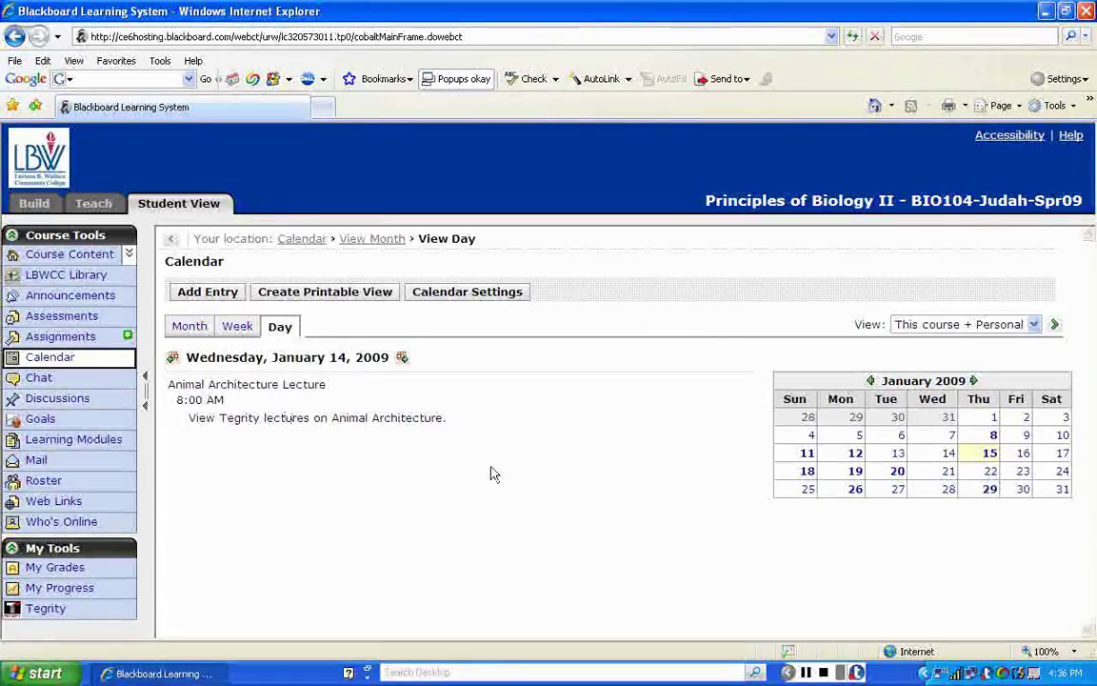
pyautogui.click(207, 331)
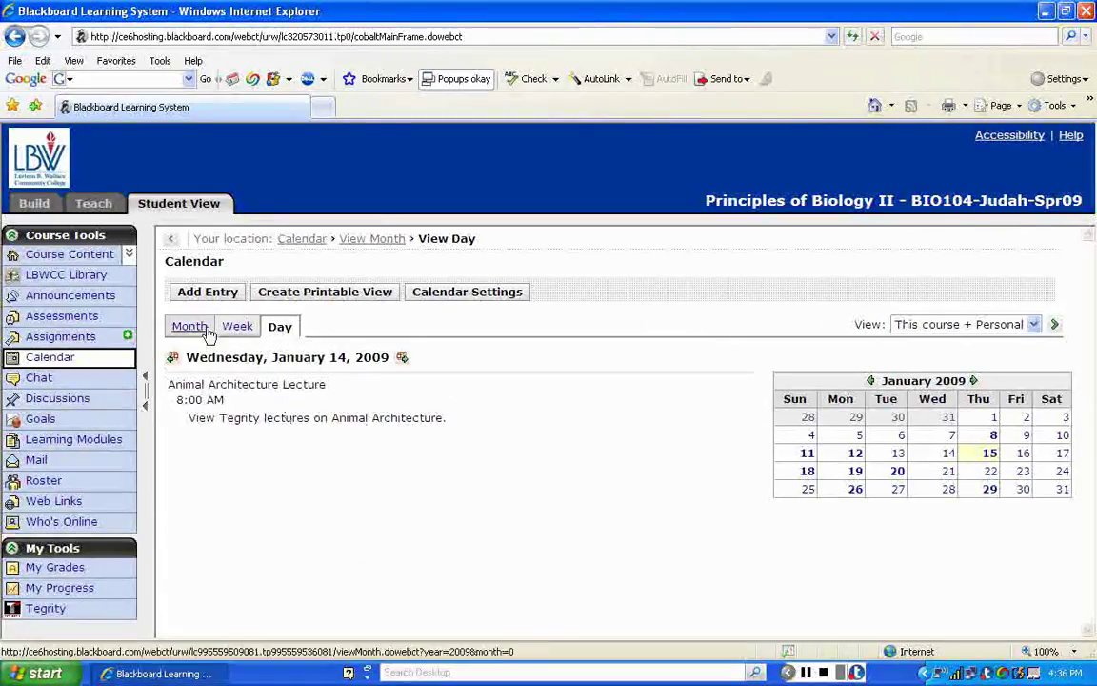
pyautogui.scroll(-2, 481, 508)
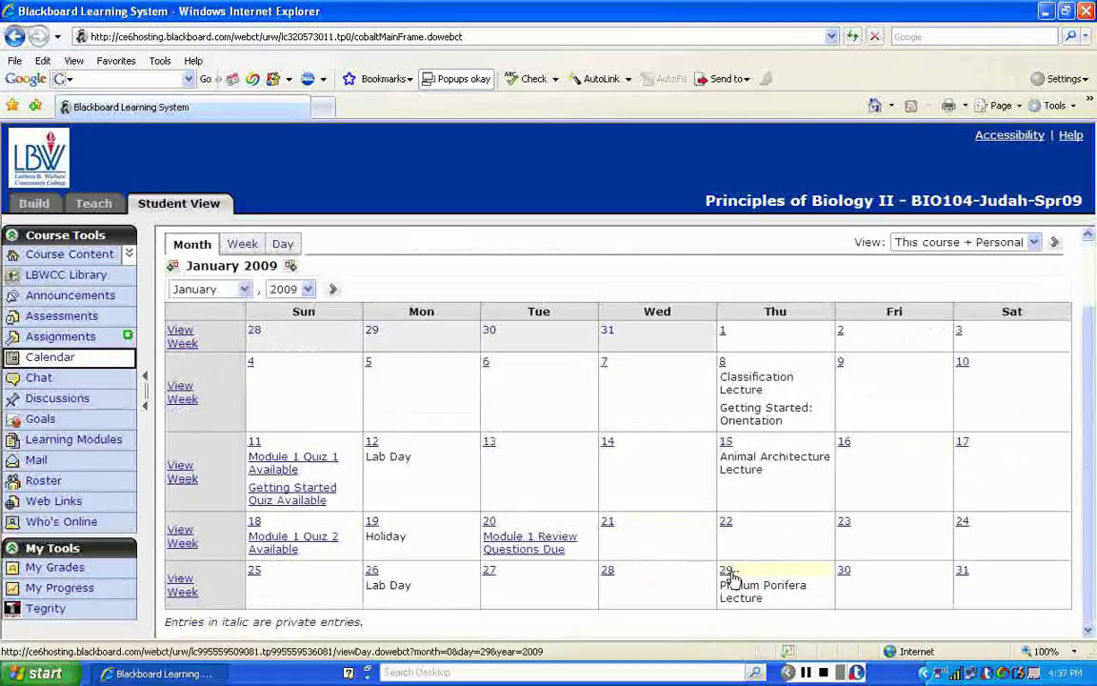
pyautogui.click(372, 537)
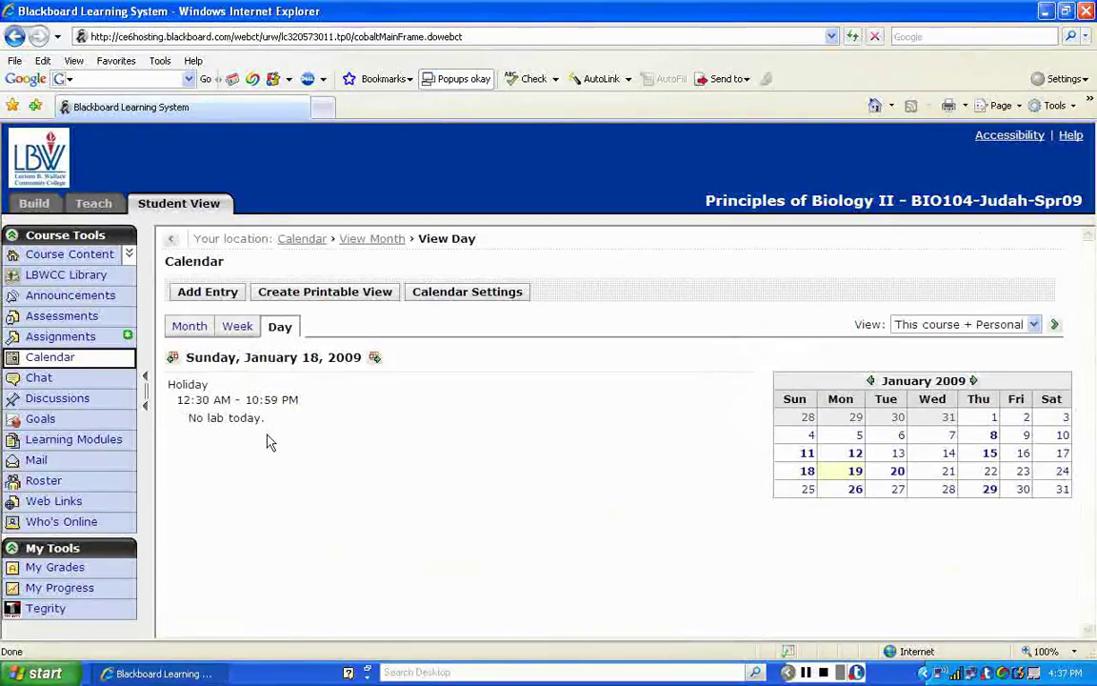
pyautogui.click(193, 329)
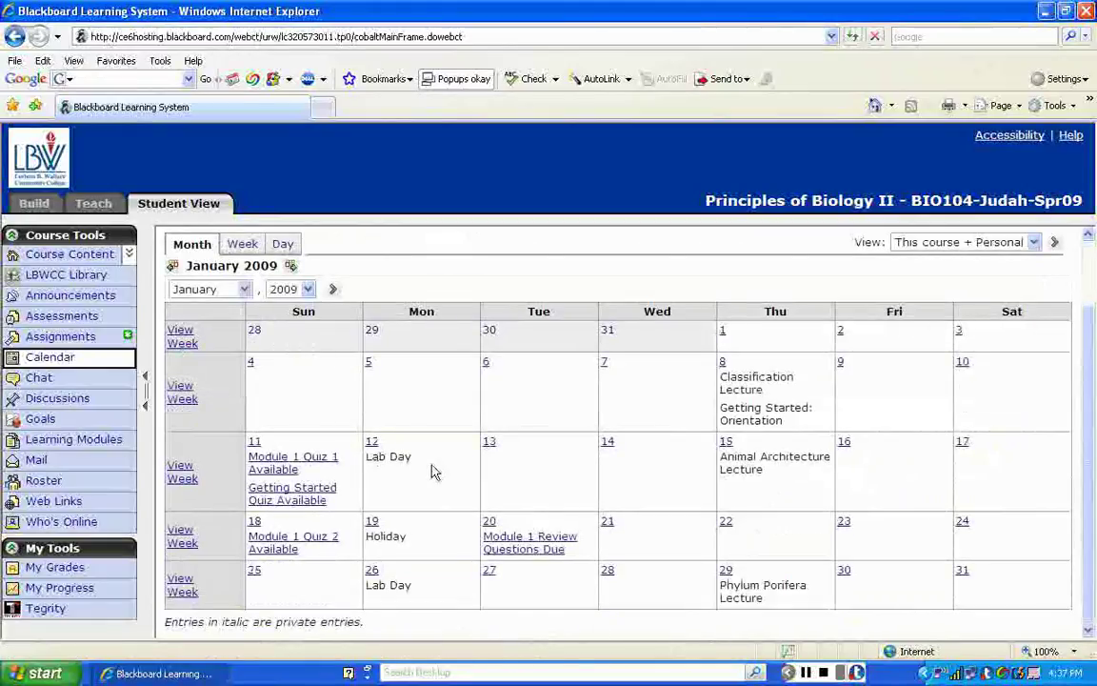
pyautogui.click(371, 442)
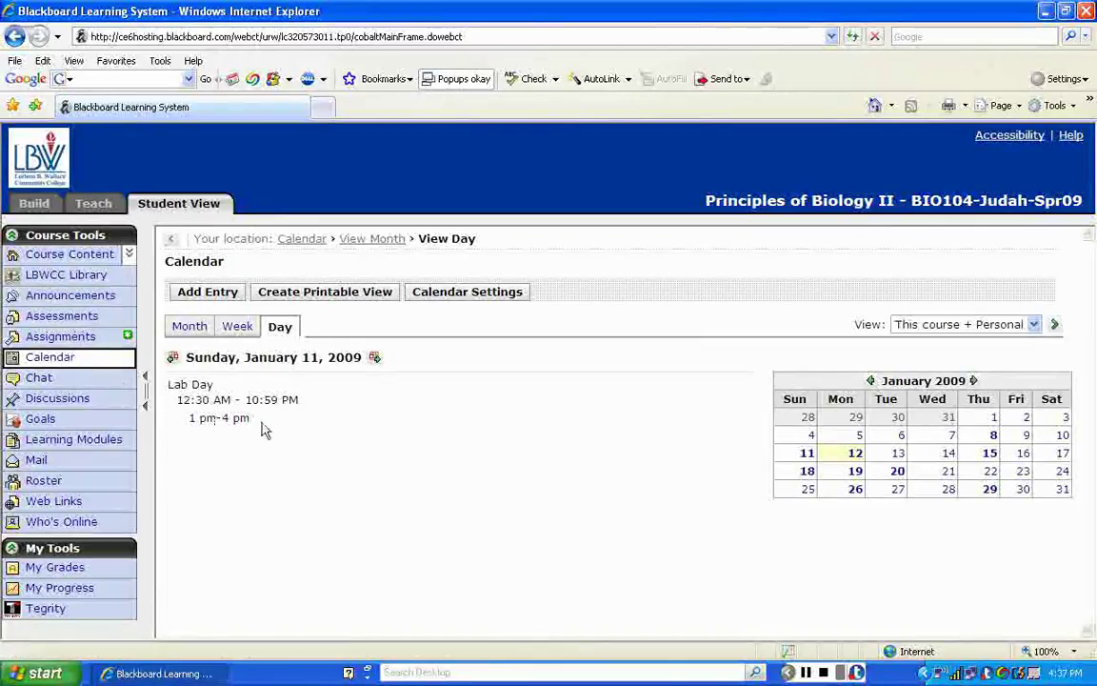
# - Go to the course's home page, look it over and open the list of assessments
pyautogui.click(88, 256)
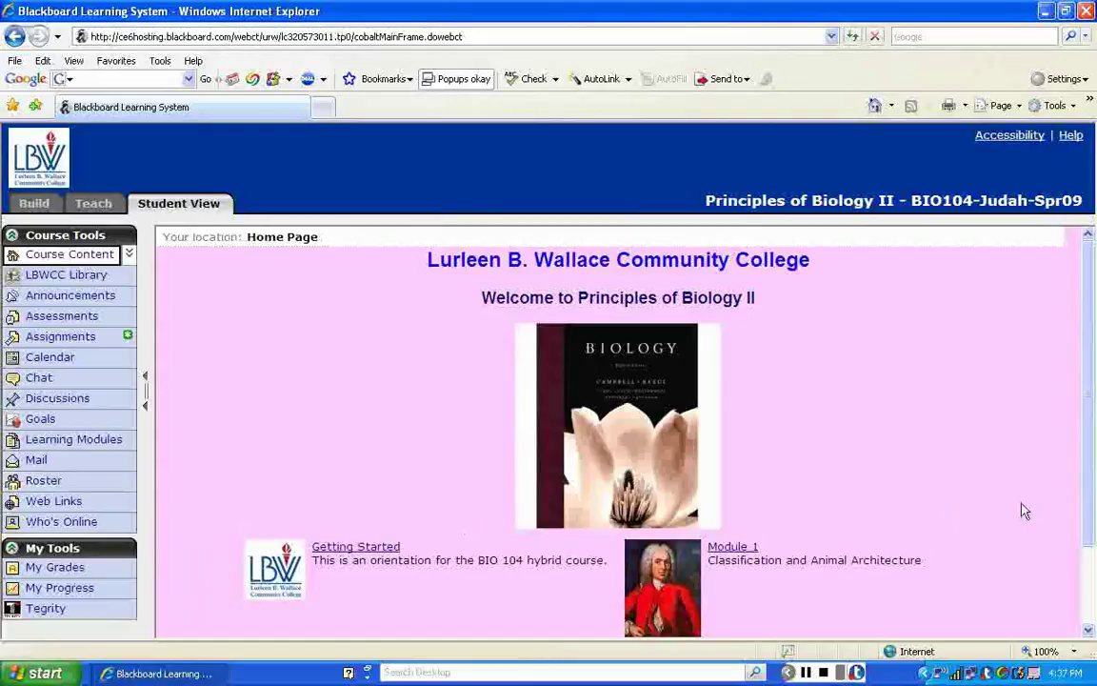
pyautogui.moveTo(1088, 368); pyautogui.dragTo(191, 289)
pyautogui.click(43, 315)
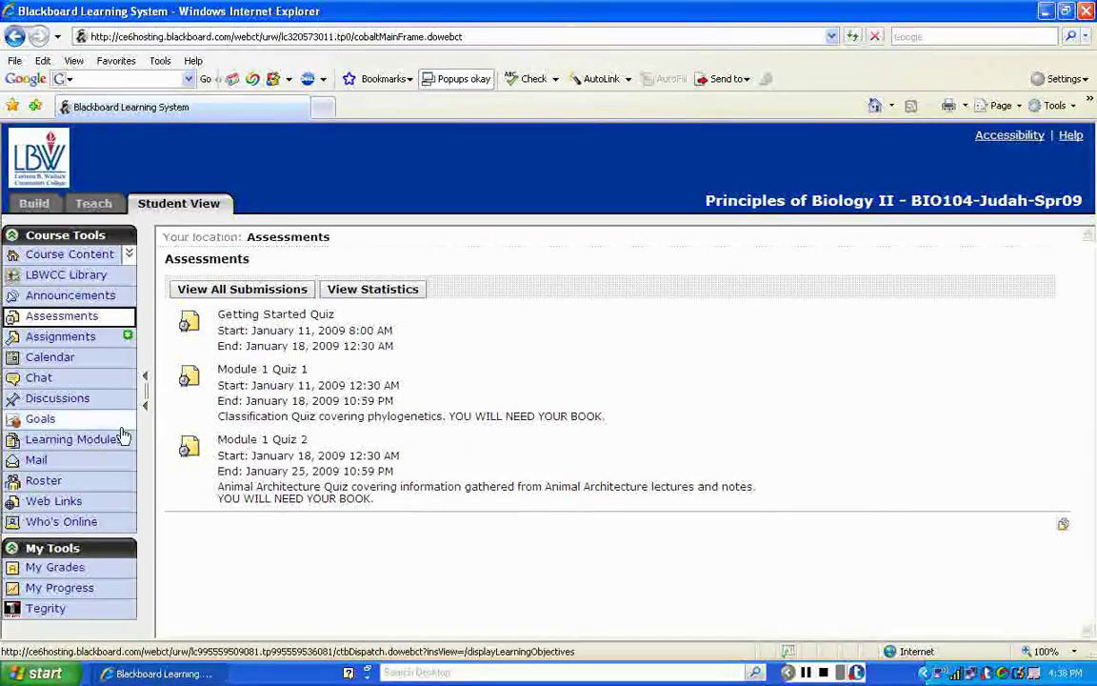
# - Return to the home page to view the available modules and open the full list of learning modules
pyautogui.click(68, 255)
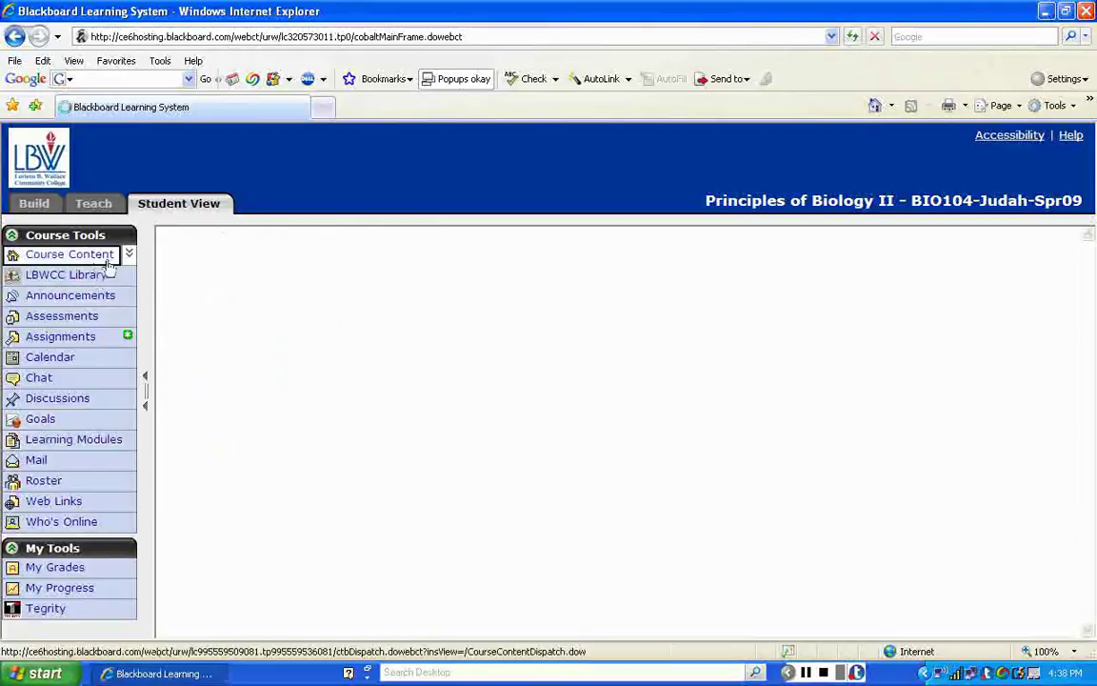
pyautogui.scroll(-2, 502, 496)
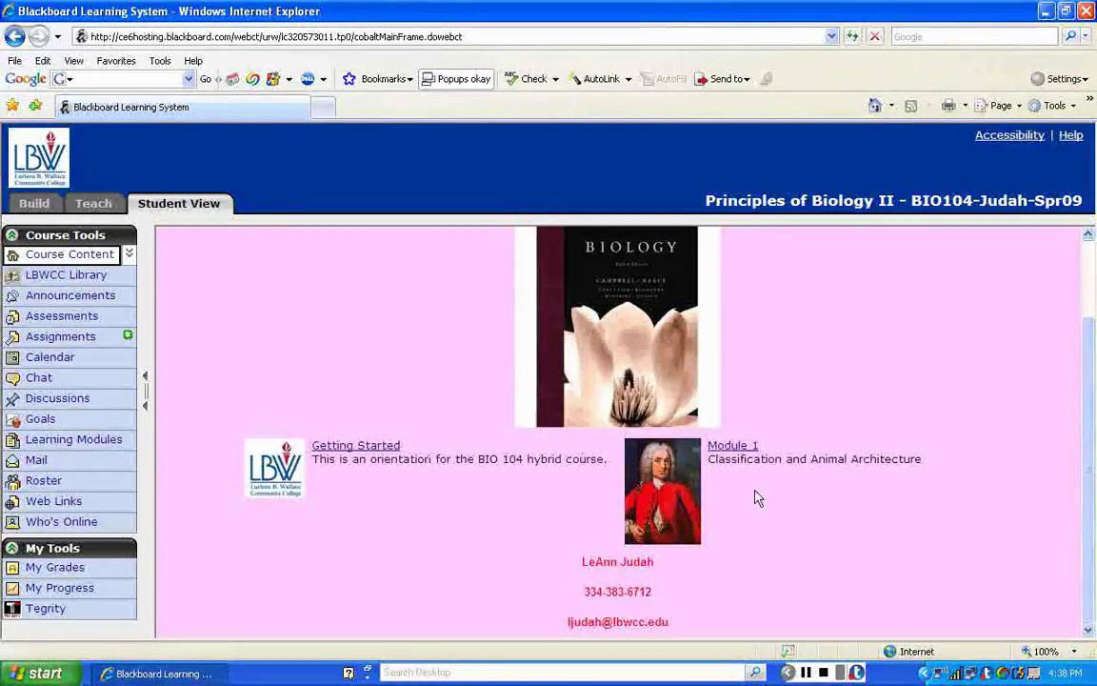
pyautogui.click(66, 443)
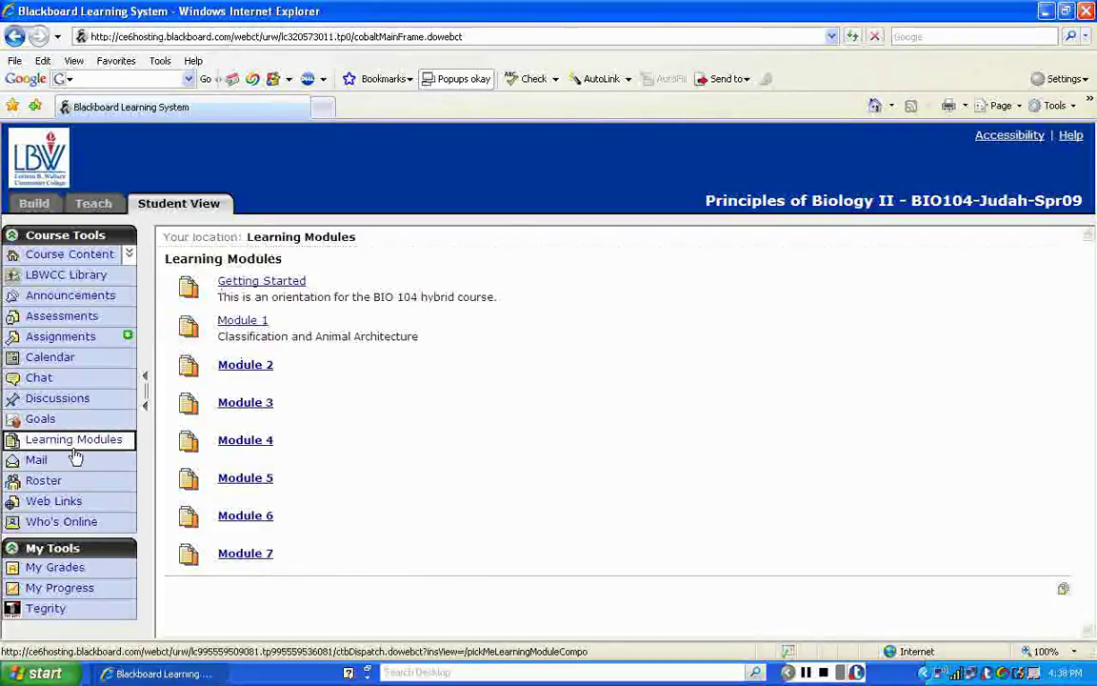
# - Go back to the course's home page and look through its module links and instructor contact details
pyautogui.click(70, 260)
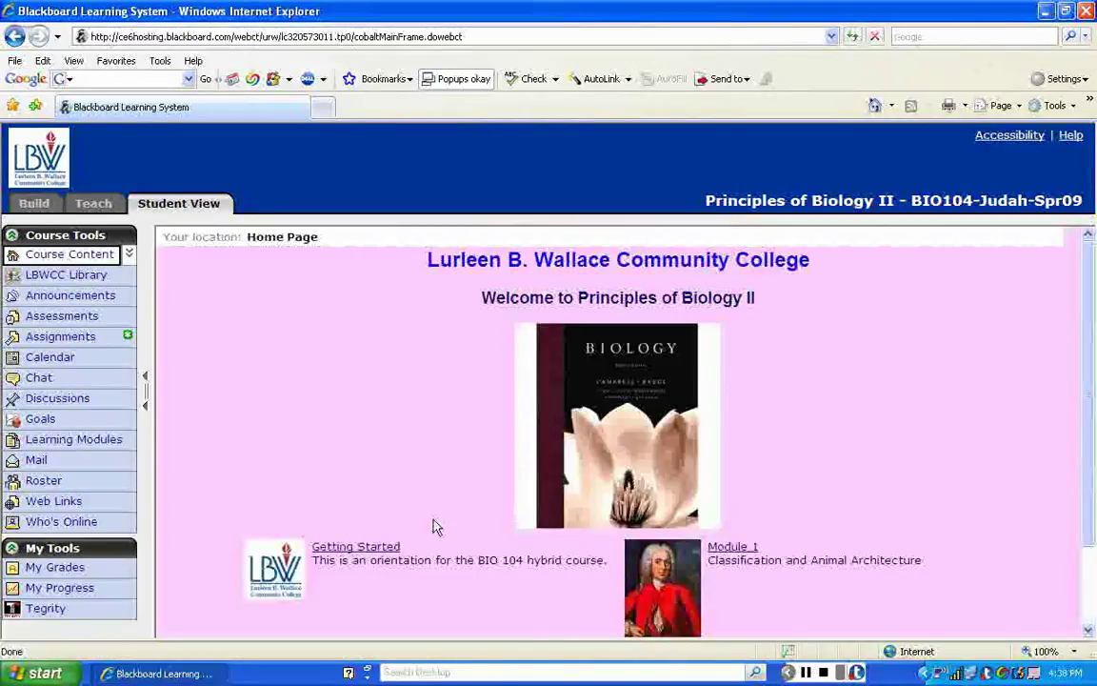
pyautogui.scroll(-1, 433, 524)
pyautogui.scroll(1, 433, 523)
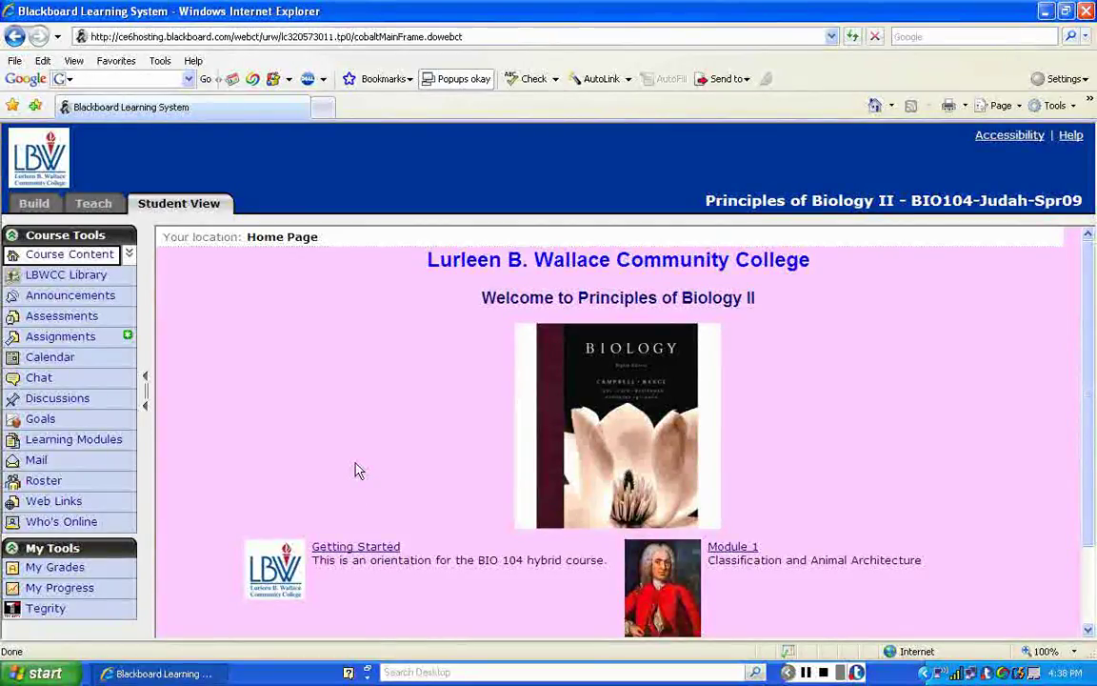
pyautogui.scroll(-2, 357, 469)
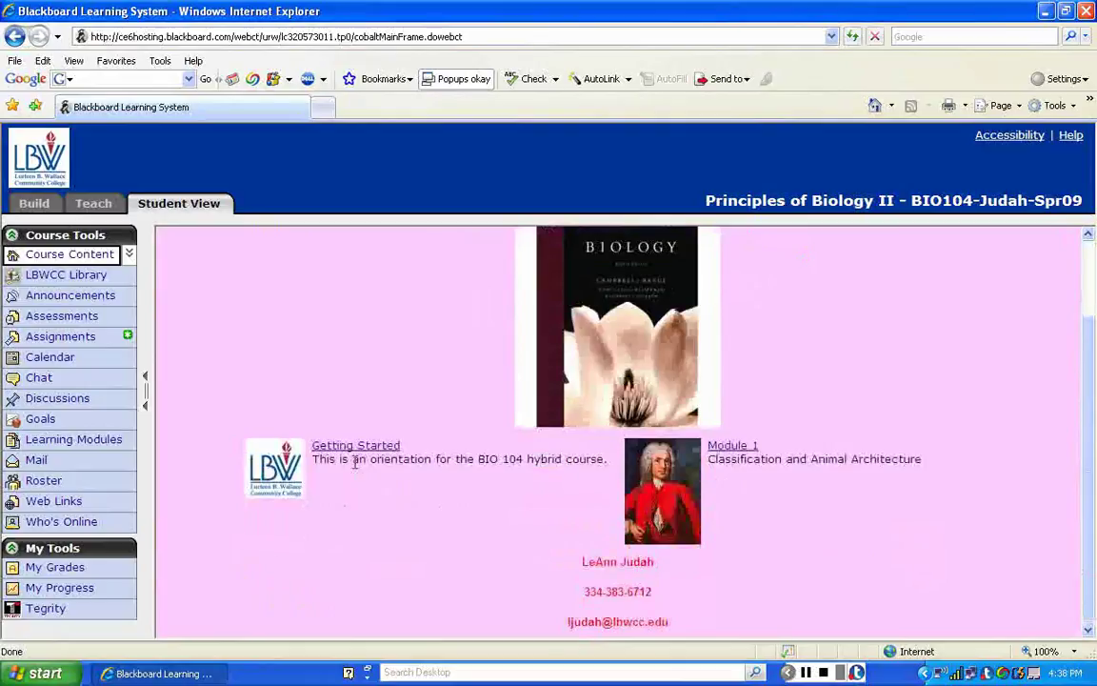
pyautogui.scroll(2, 355, 467)
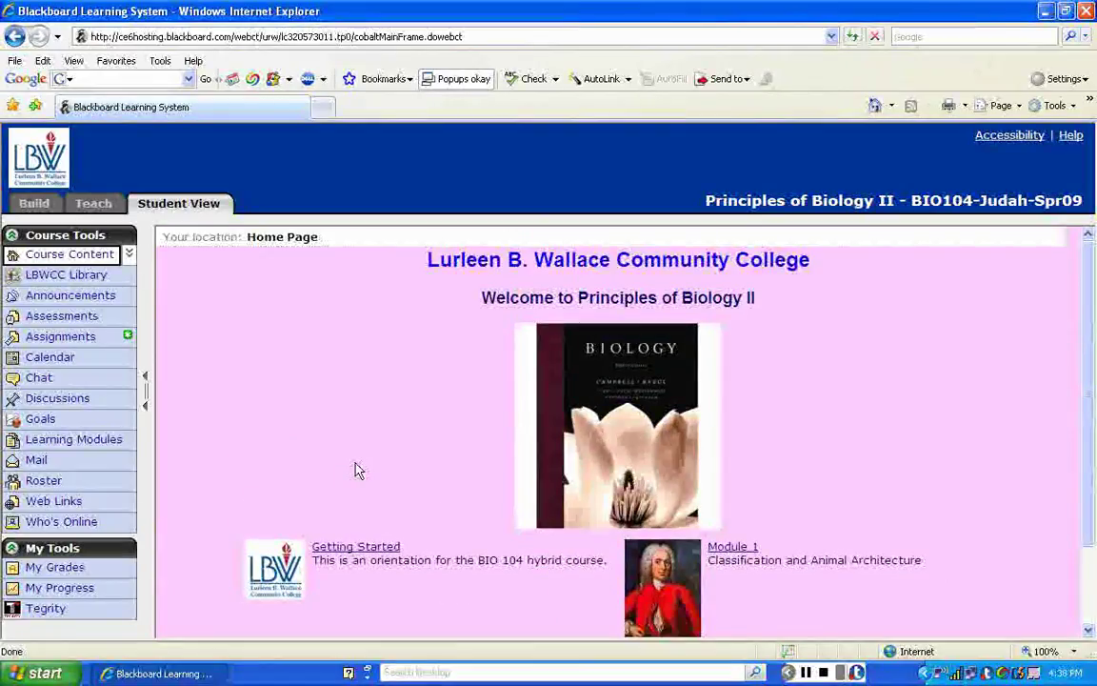